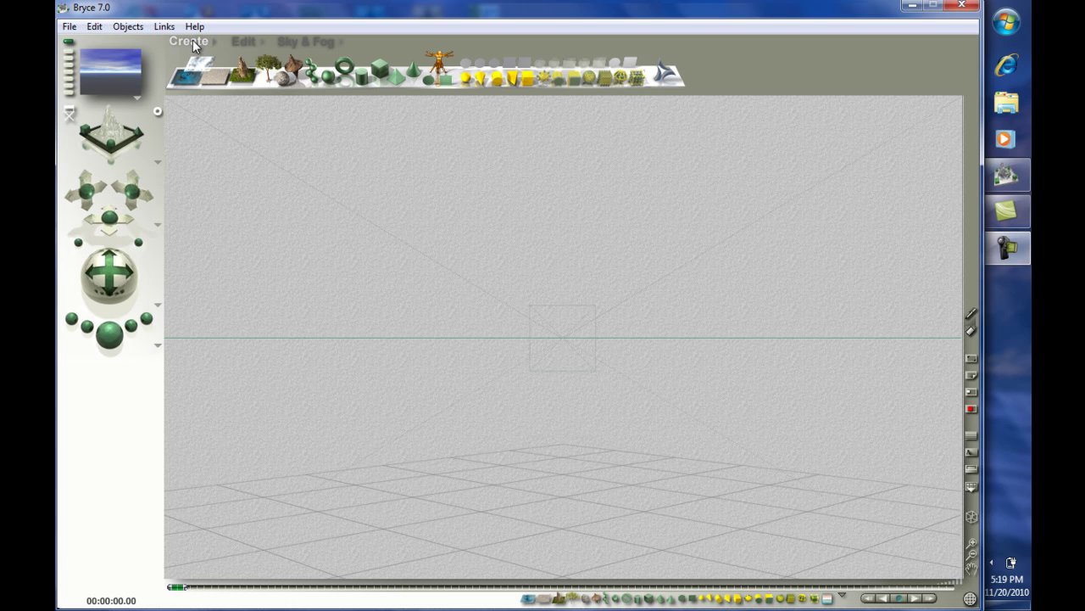
Step: Look through the Edit and Sky & Fog palettes, then return to the Create palette
click(242, 44)
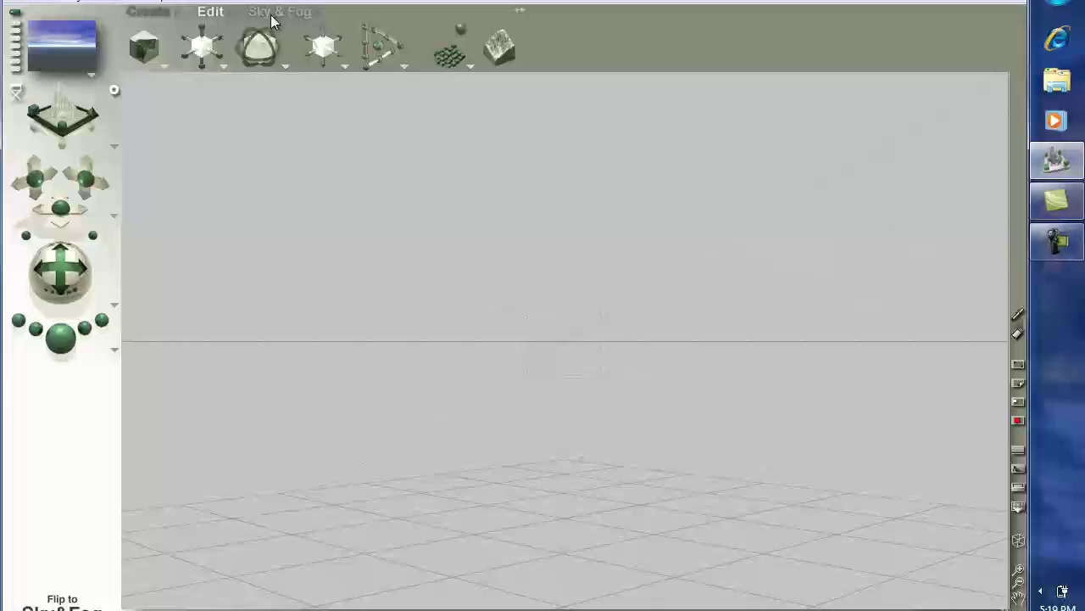
click(272, 15)
click(208, 11)
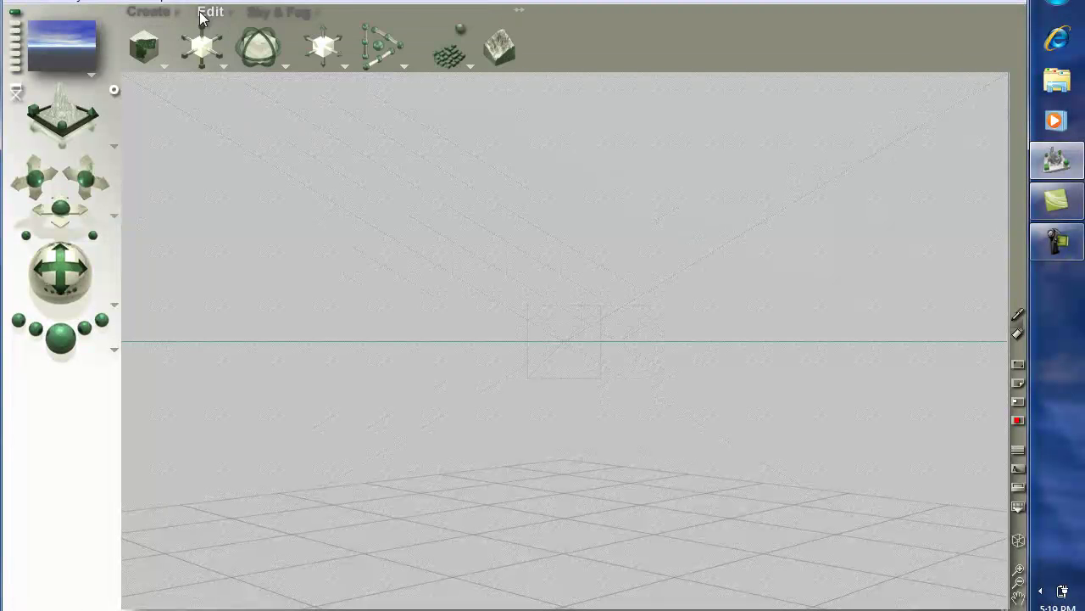
click(148, 13)
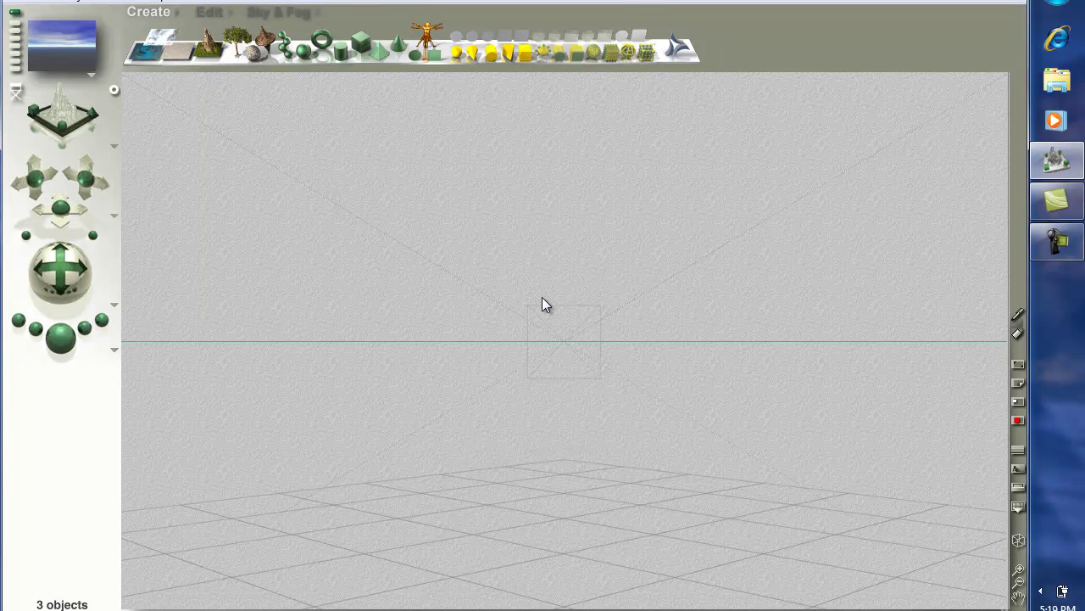
Step: Delete the ground plane and dismiss the Windows colour-scheme warning
click(612, 519)
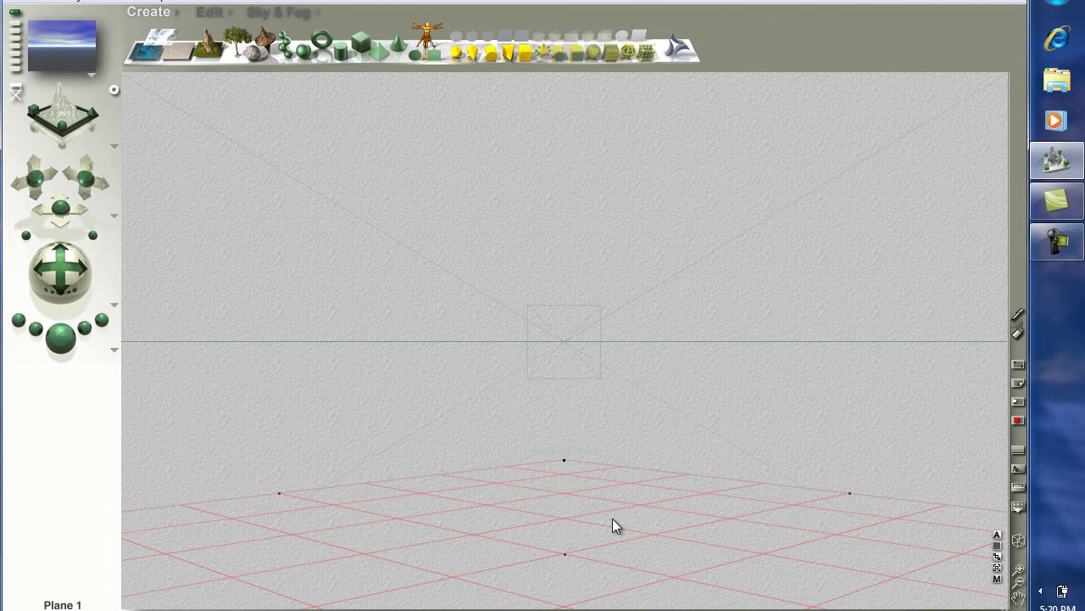
key(Delete)
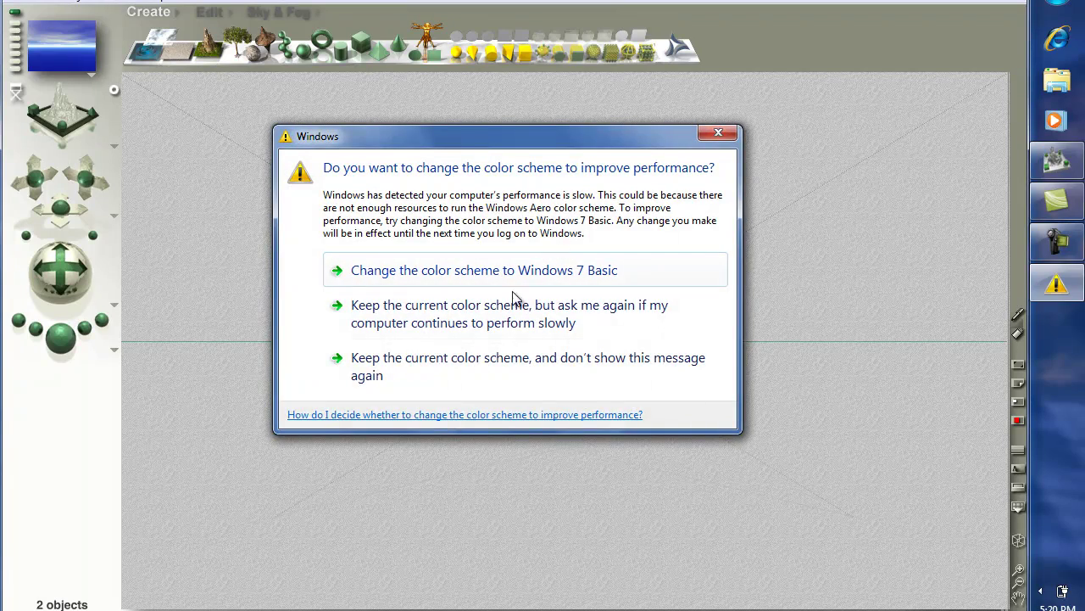
click(515, 360)
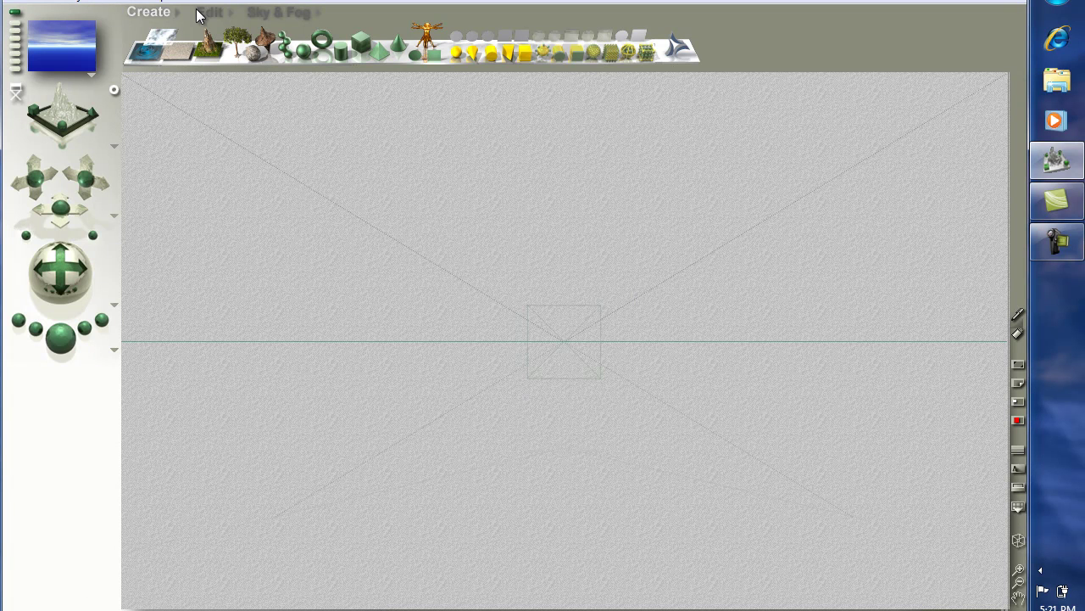
Step: Add Cylinder 1 and size it to 3 × 20.48 × 3 in Object Attributes
click(340, 51)
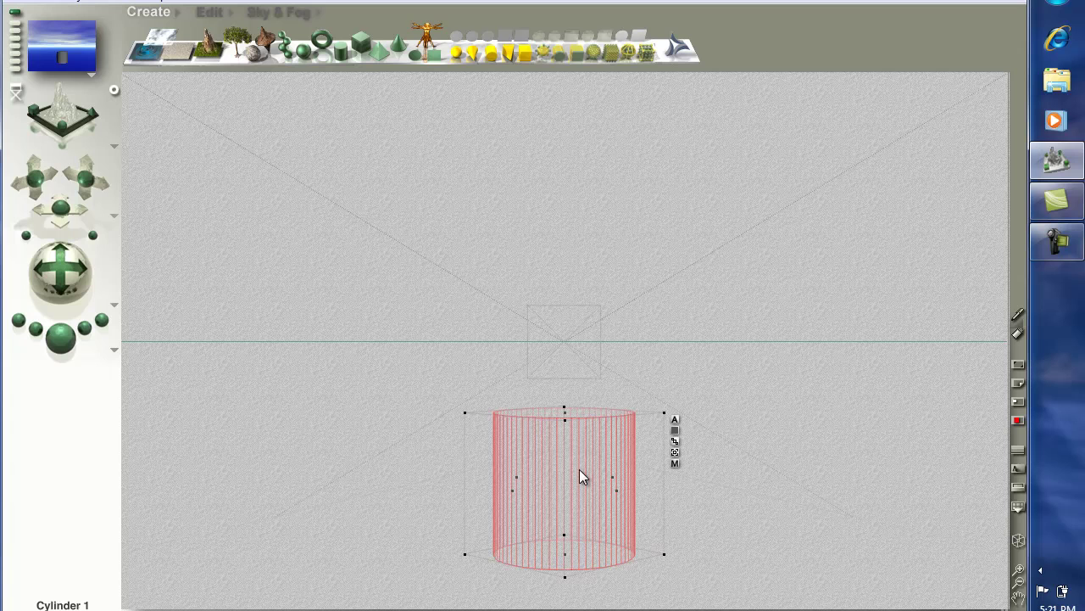
click(675, 419)
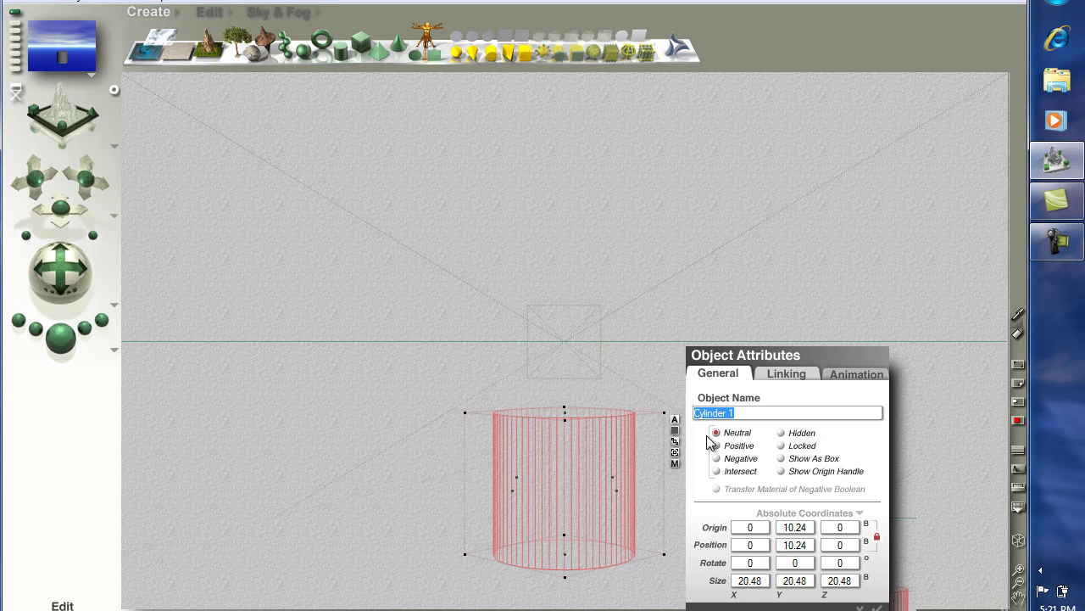
click(748, 581)
drag(748, 581, 738, 581)
text(3)
drag(761, 582, 723, 593)
text(3)
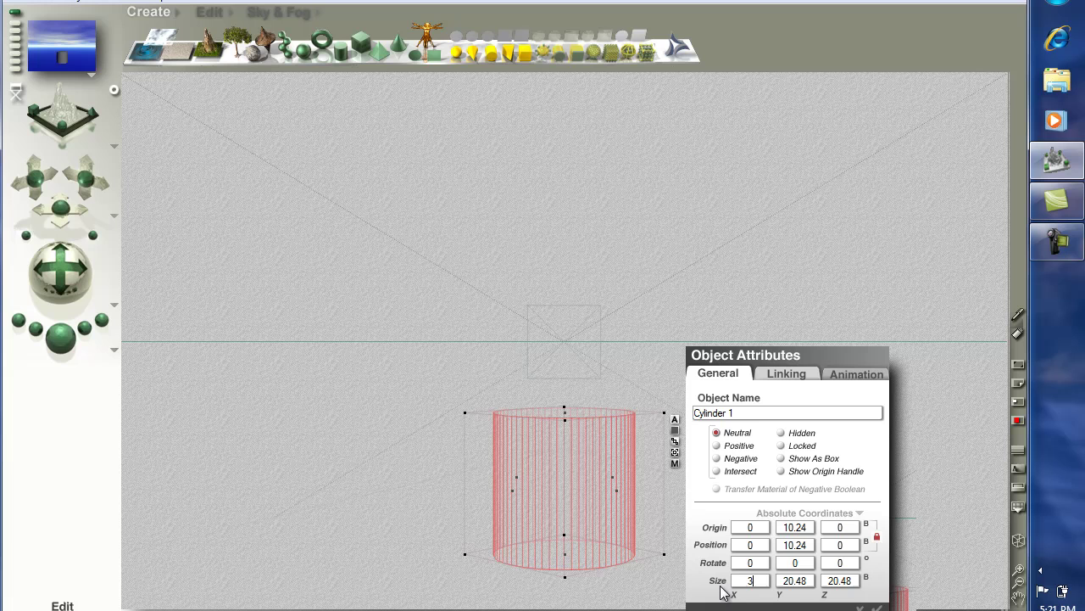
click(835, 582)
drag(857, 583, 806, 590)
text(3)
key(Return)
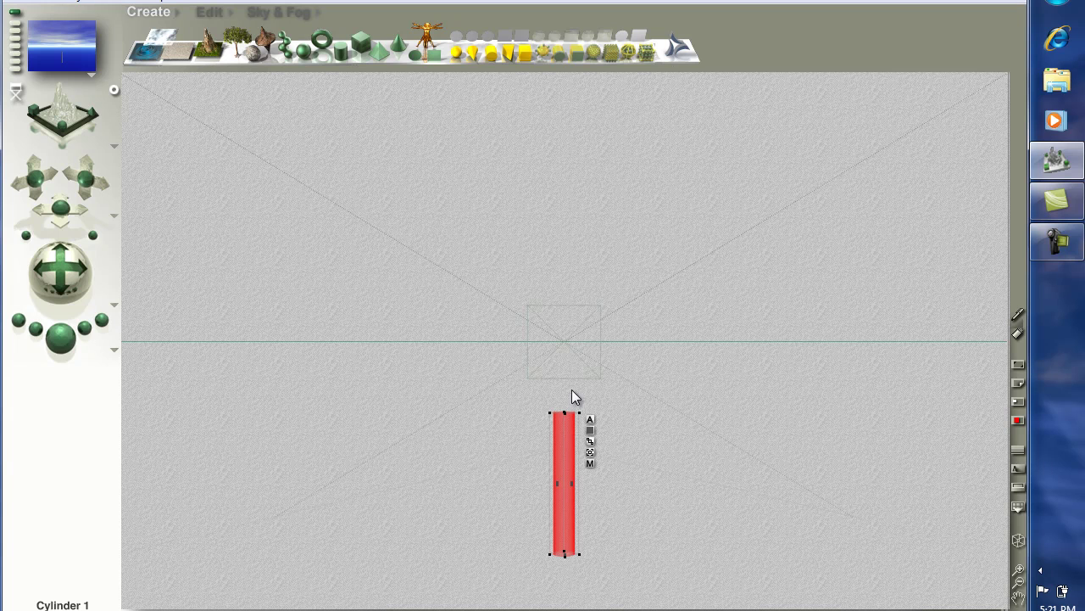
Step: Stretch the cylinder upward to about twice its height, then test-render the scene
click(212, 12)
drag(200, 29, 203, 28)
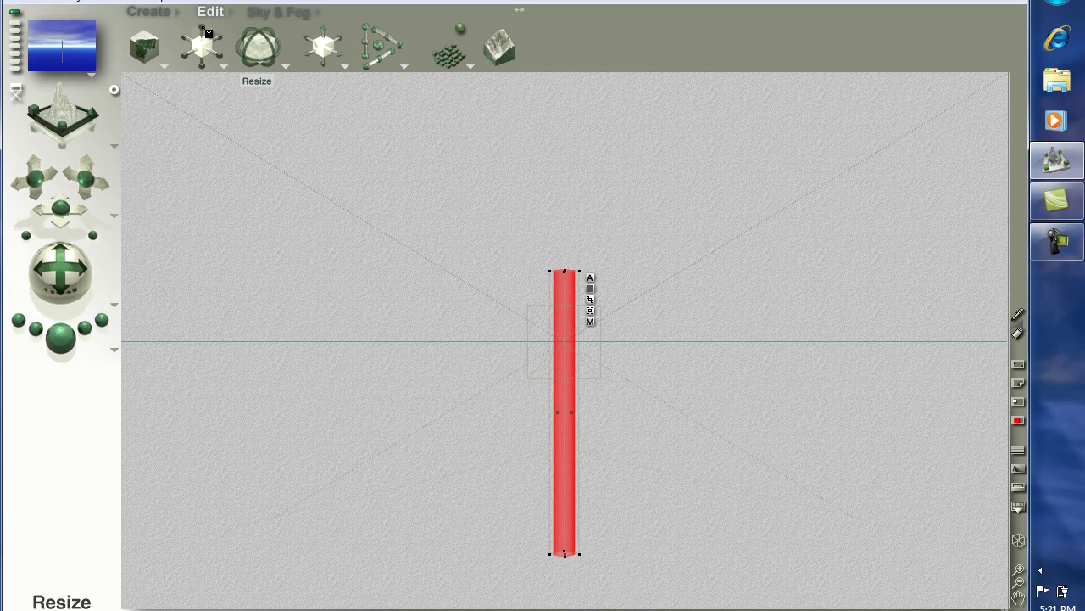
click(60, 340)
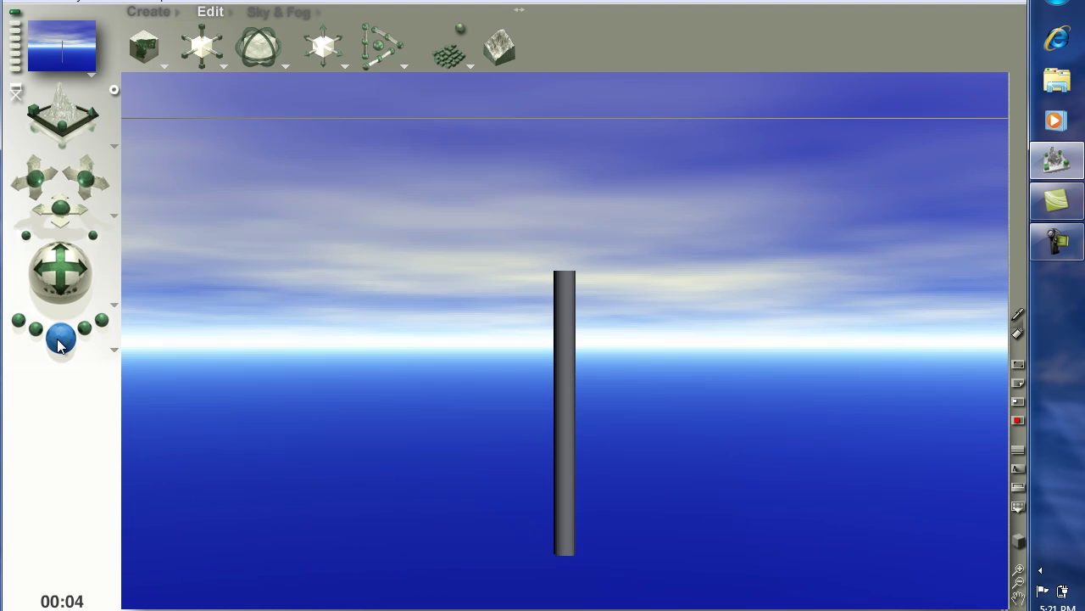
click(62, 266)
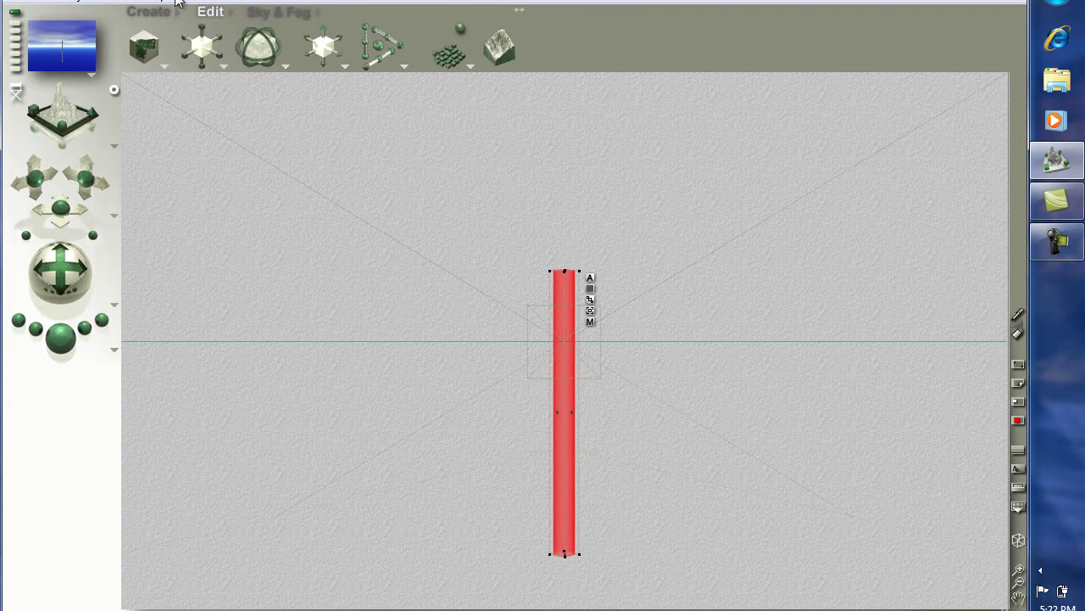
Step: Add Cylinder 2 and set its X and Z size to 3.4
click(147, 11)
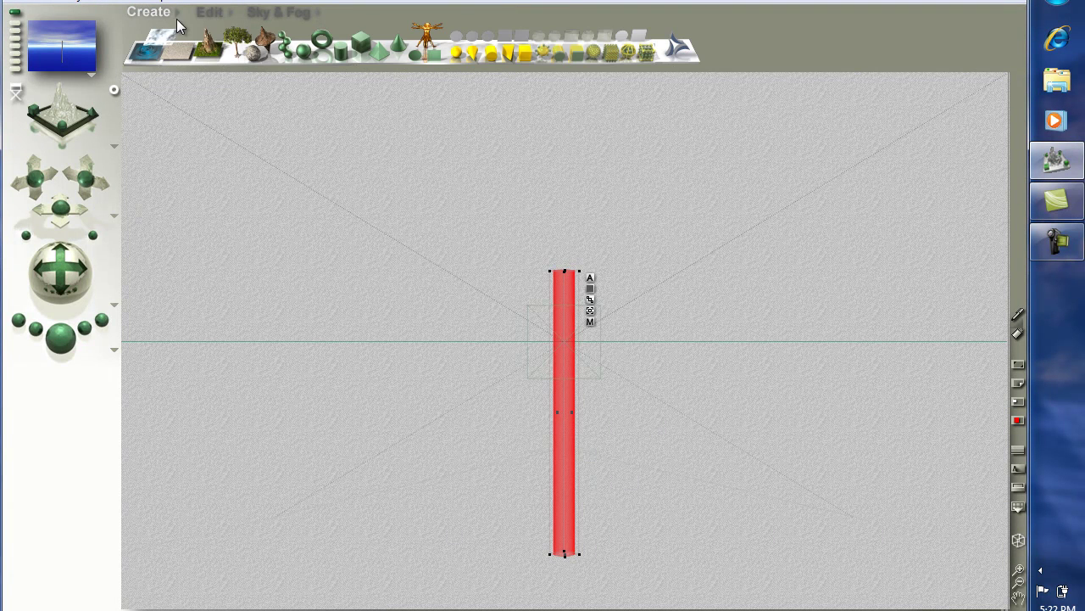
click(341, 51)
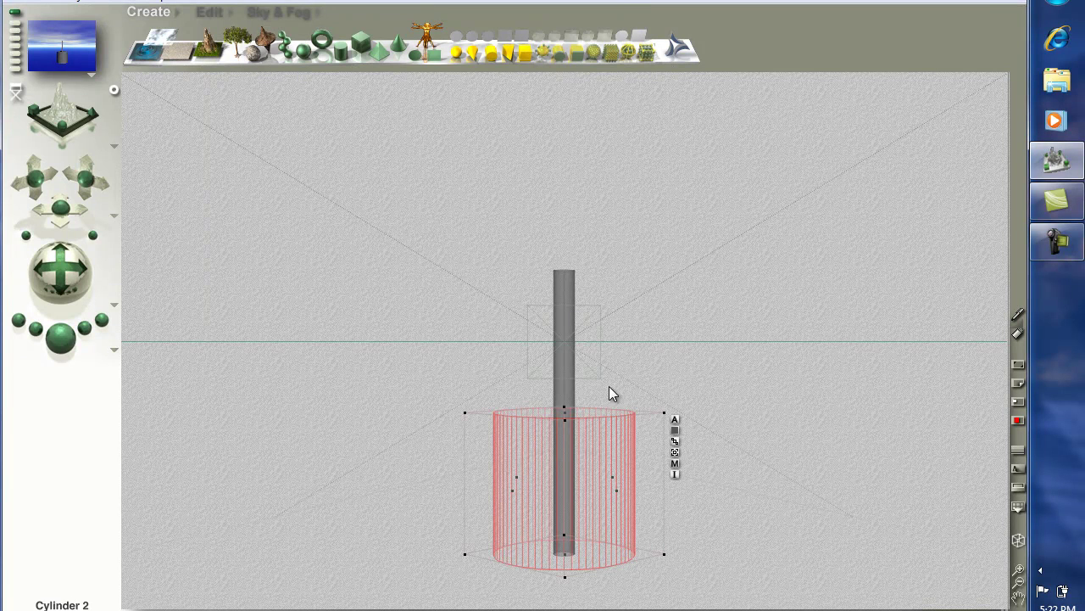
click(675, 419)
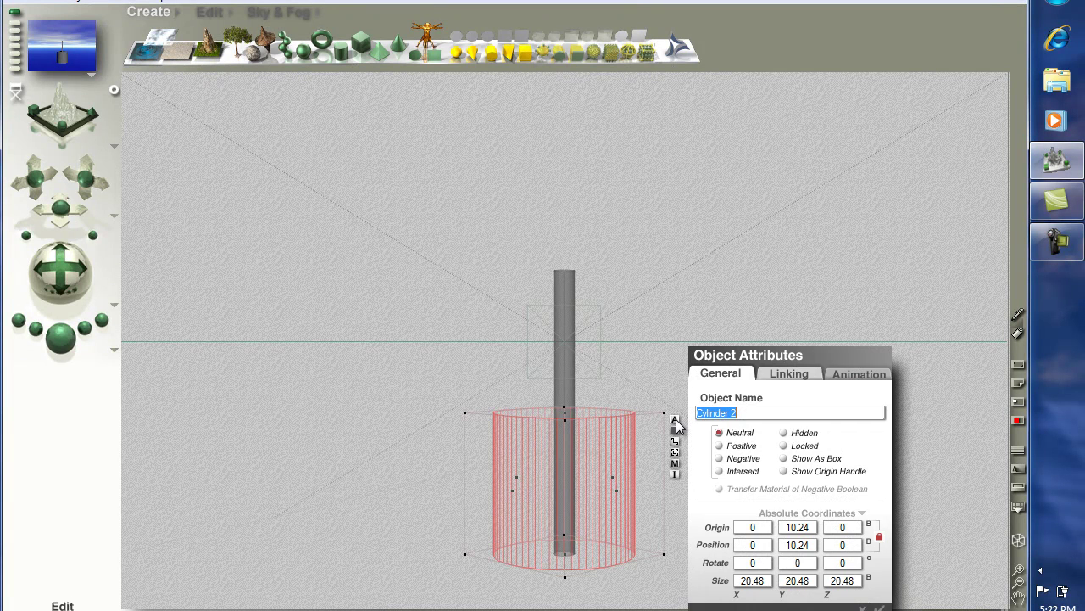
click(766, 580)
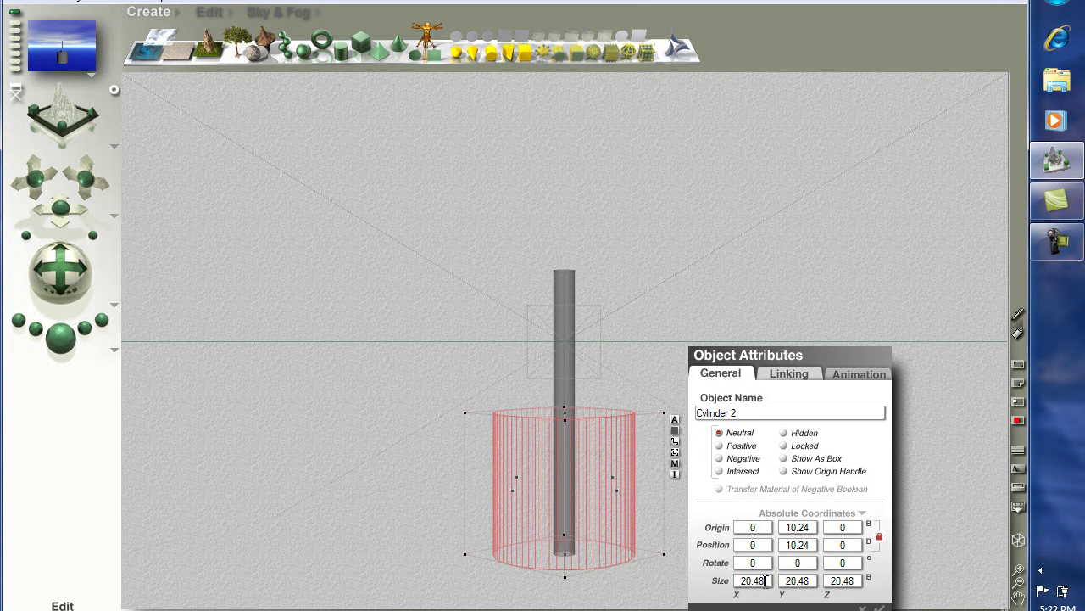
double_click(767, 580)
text(3.4)
click(850, 584)
text(3.4)
key(Return)
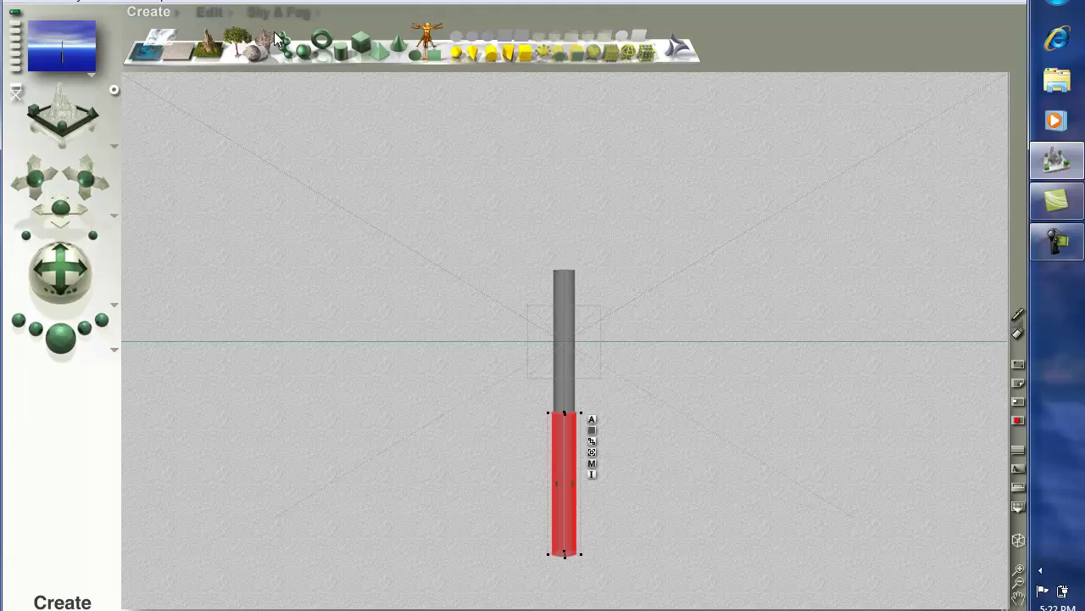
Step: Shorten Cylinder 2 to a Y size of 2, making a small band
click(593, 420)
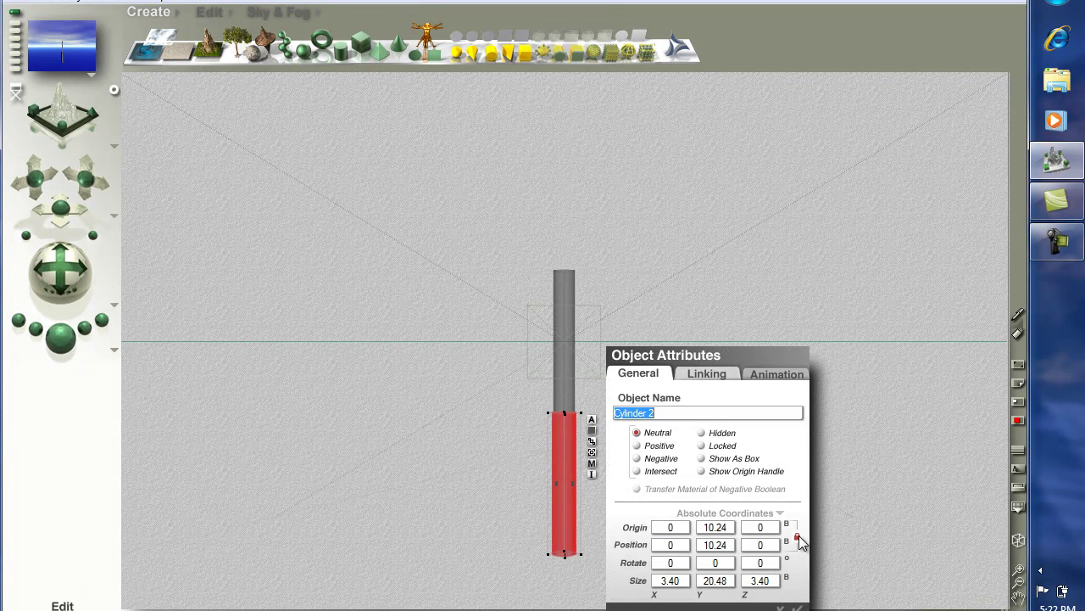
click(728, 580)
drag(728, 580, 695, 585)
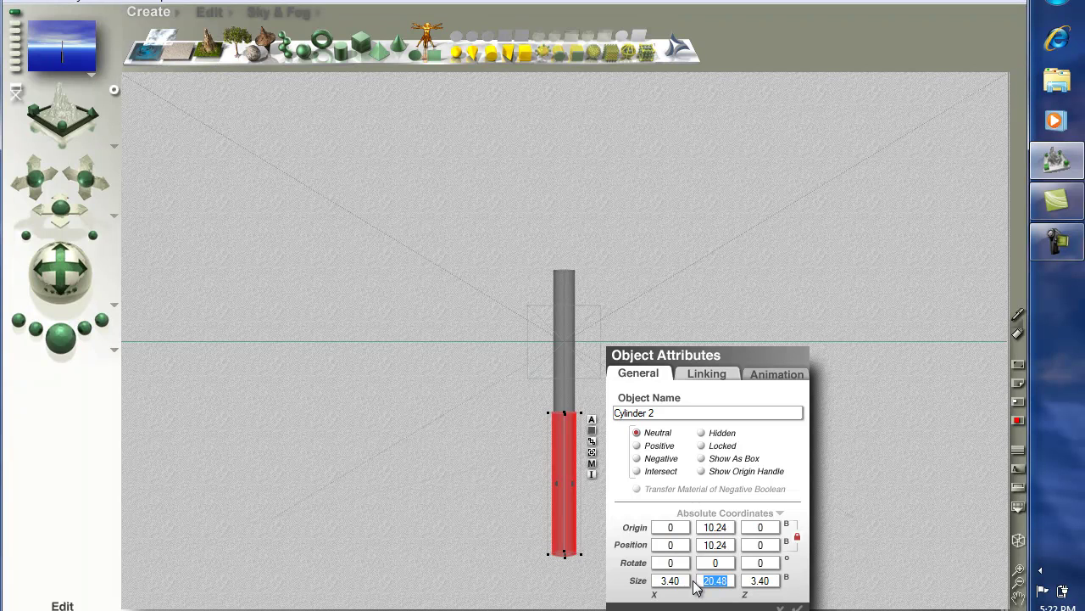
text(2)
key(Return)
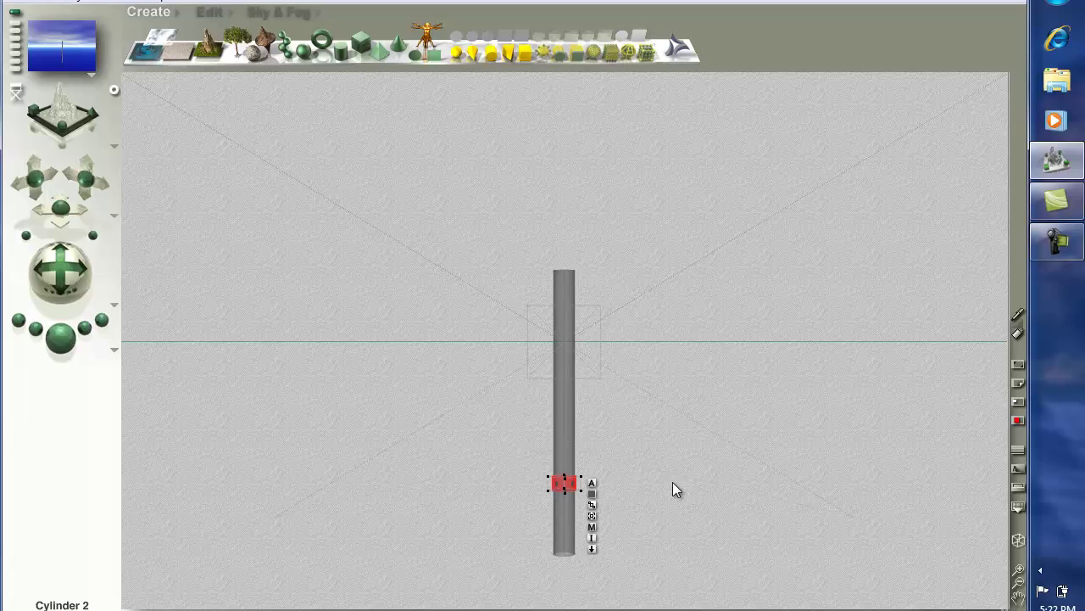
Step: Lower the short band to the bottom of the pole and test-render
click(212, 14)
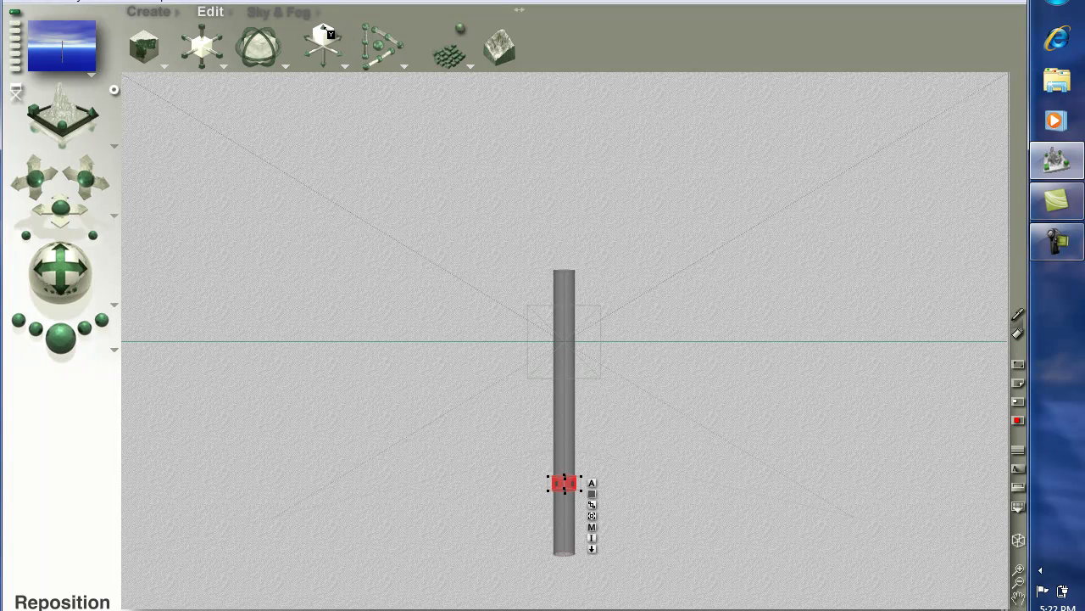
drag(324, 36, 327, 31)
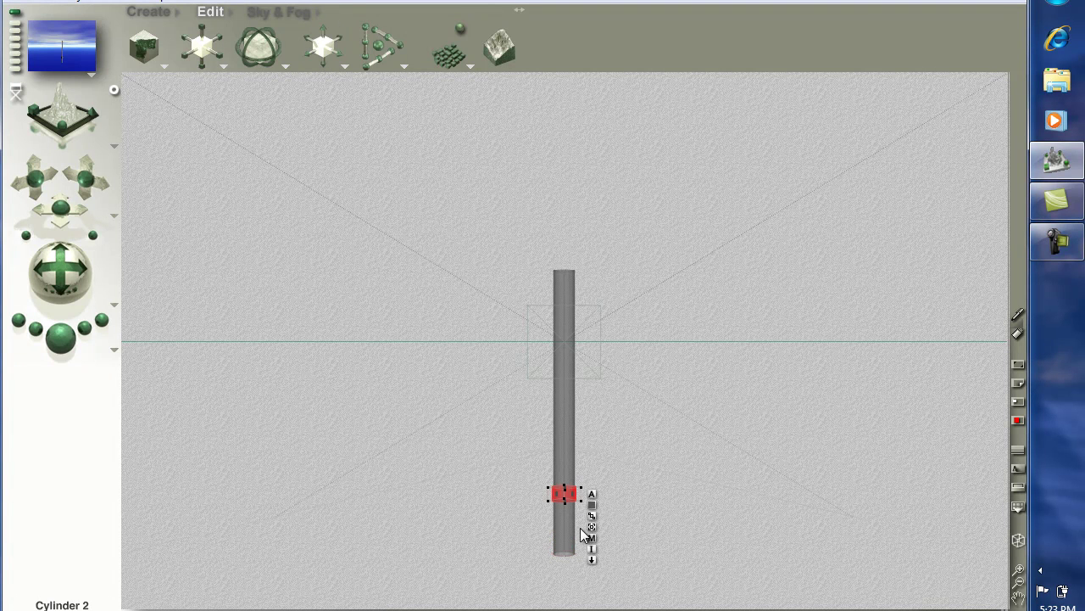
click(592, 560)
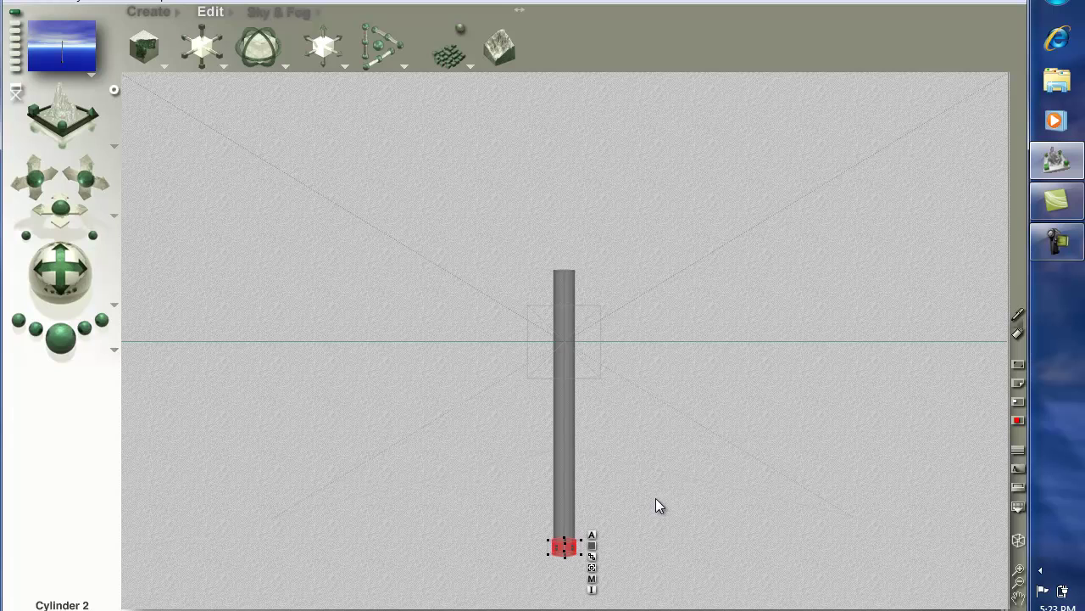
click(61, 339)
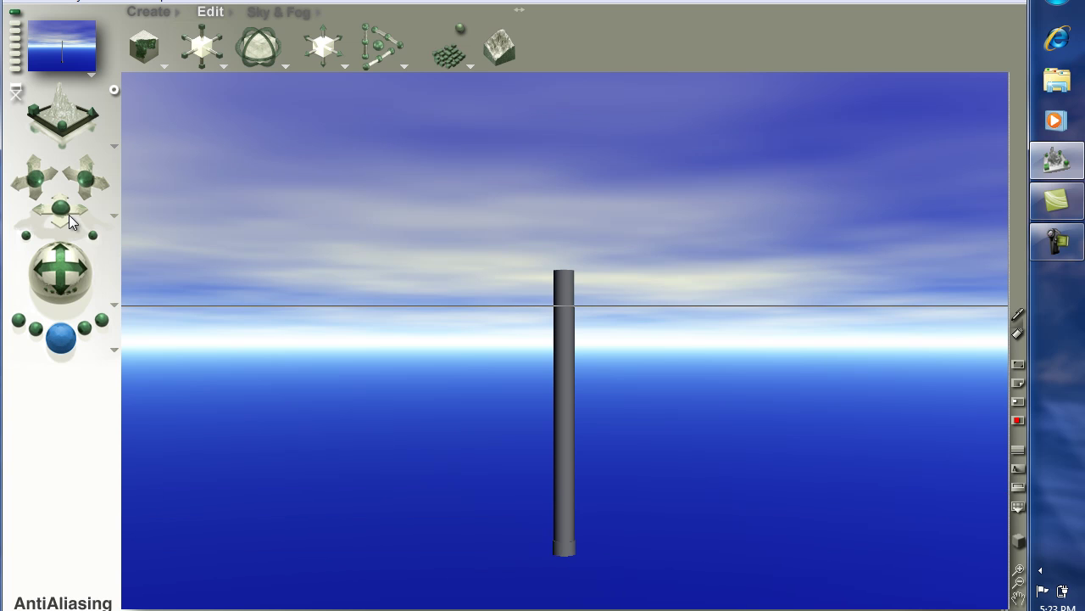
click(77, 229)
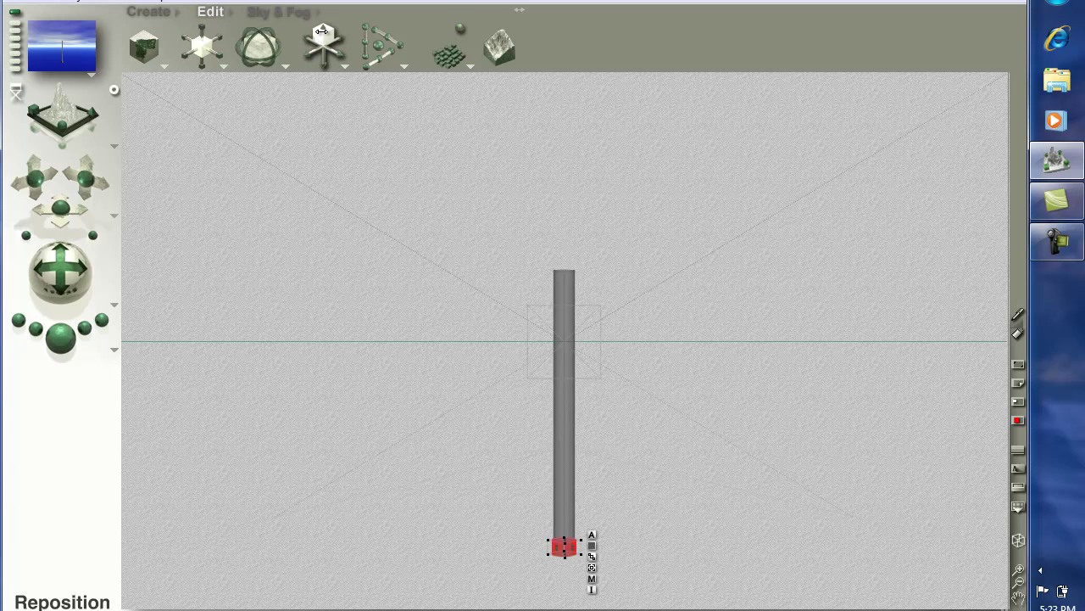
Step: Move Cylinder 3 up to cap the top of the pole
drag(322, 39, 322, 31)
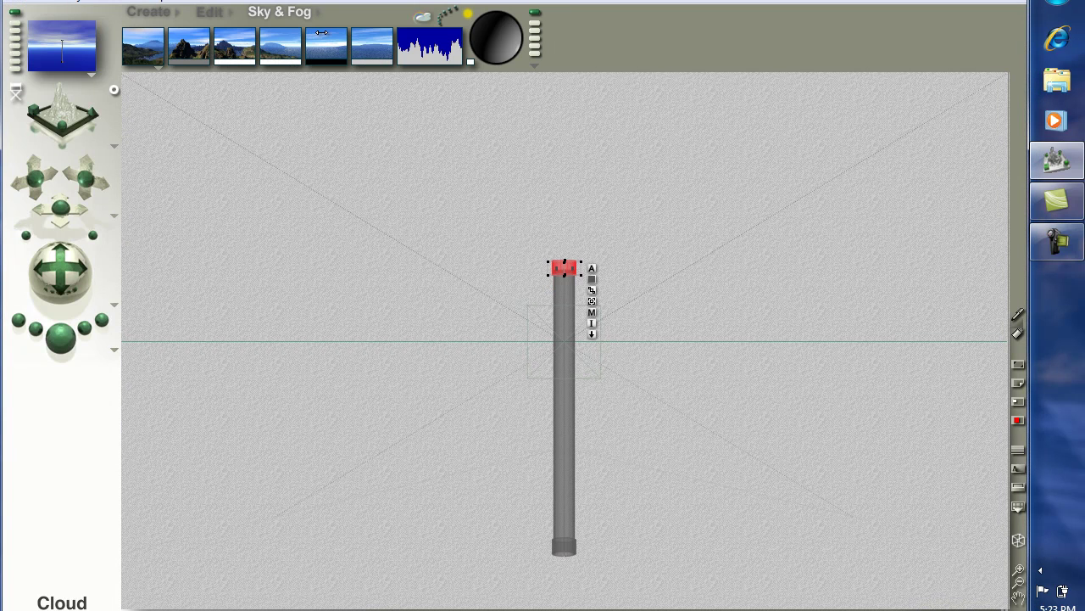
click(211, 11)
drag(330, 76, 329, 73)
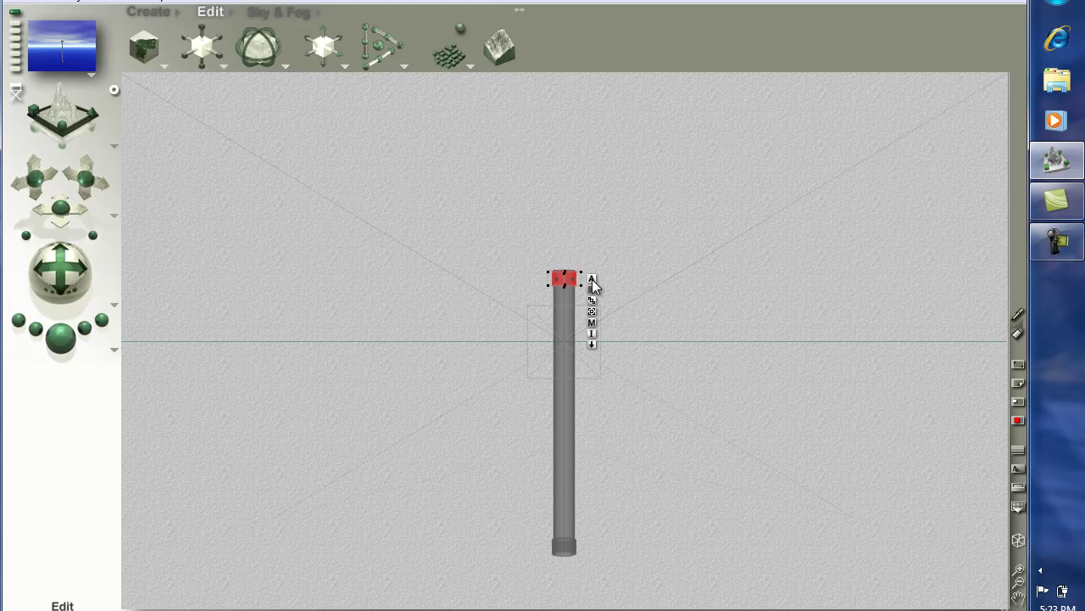
Step: Close the Objects library and bring back the Create palette
click(180, 11)
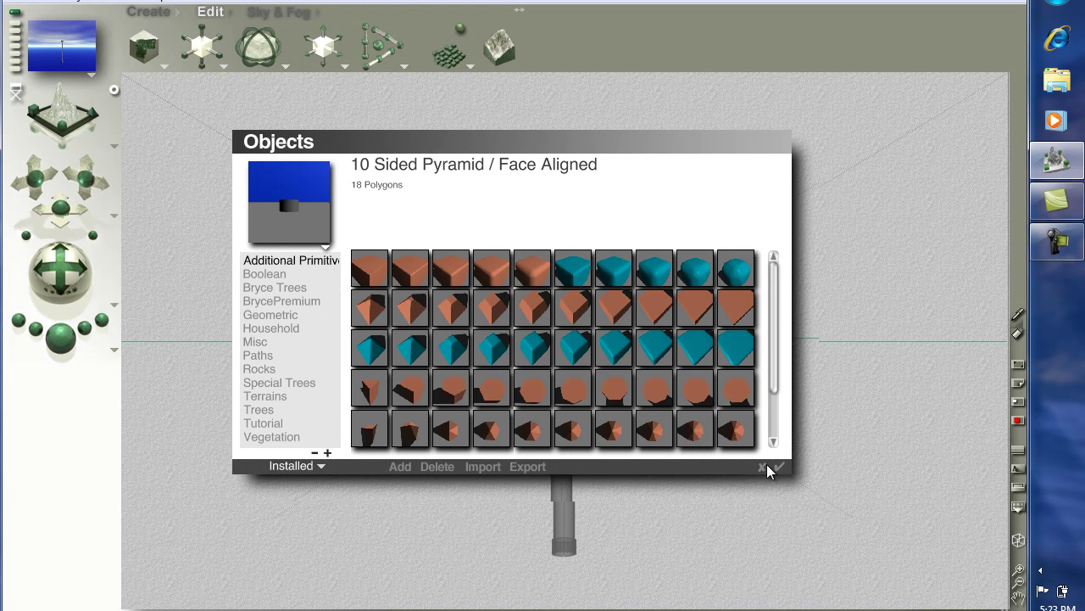
click(780, 466)
click(161, 11)
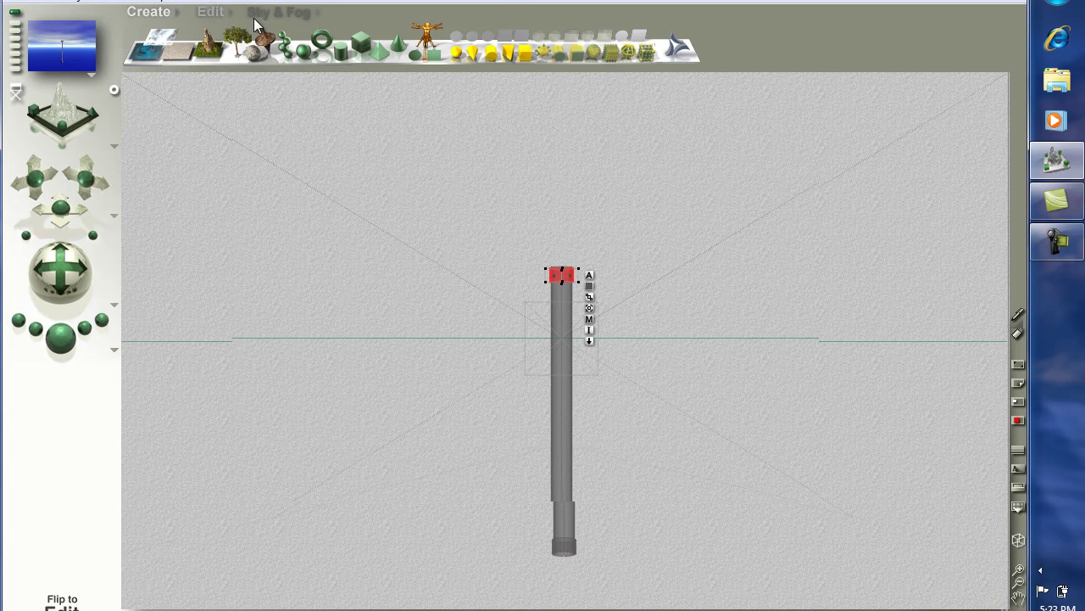
Step: Add Cylinder 4 and flatten its height to 0.30
click(339, 49)
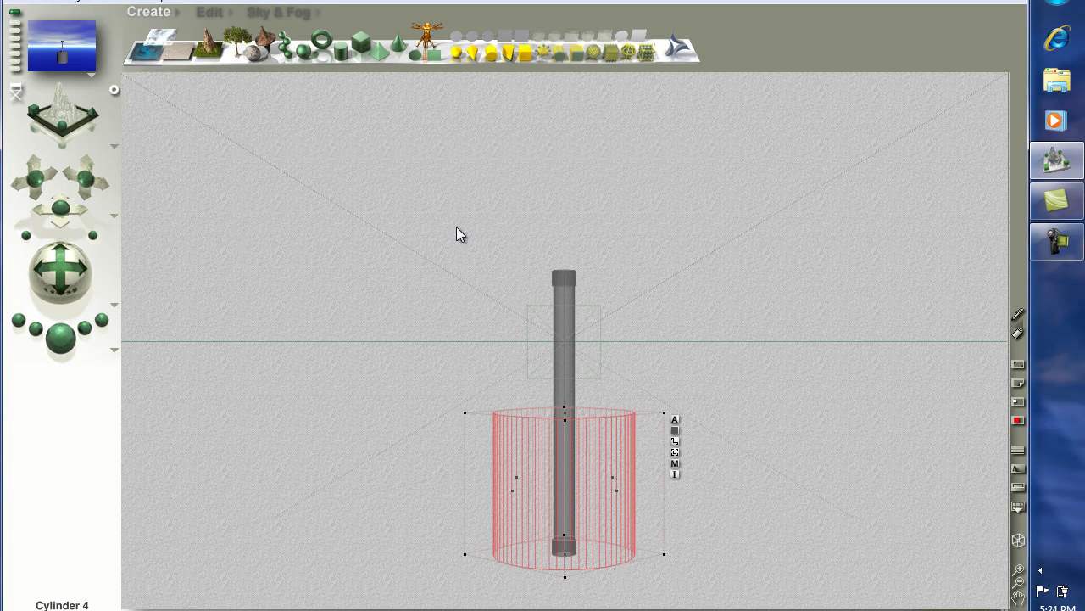
click(677, 432)
drag(812, 581, 752, 585)
text(1)
key(Return)
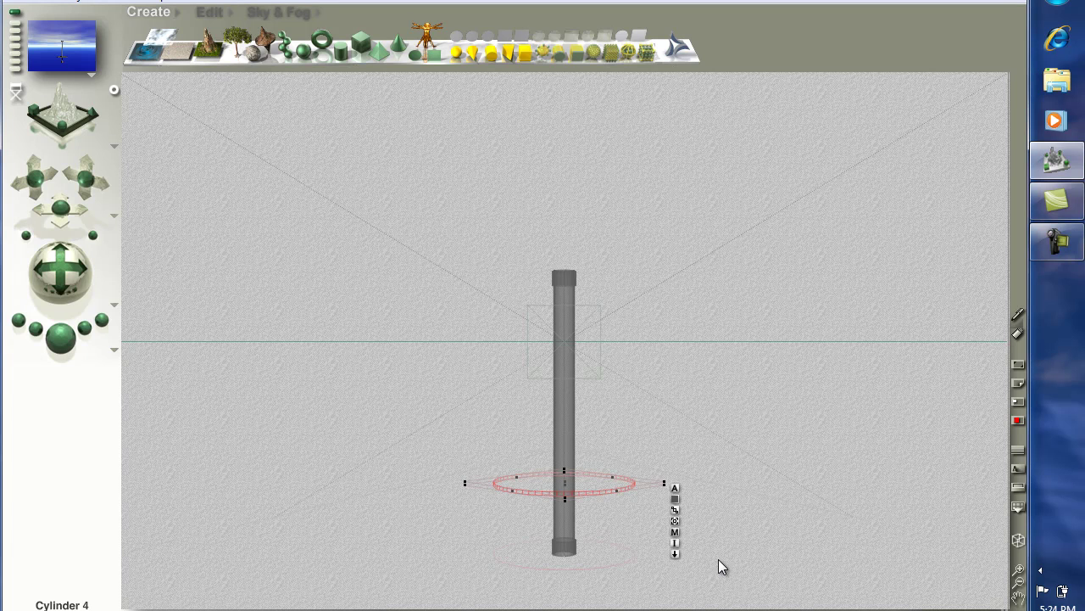
click(674, 490)
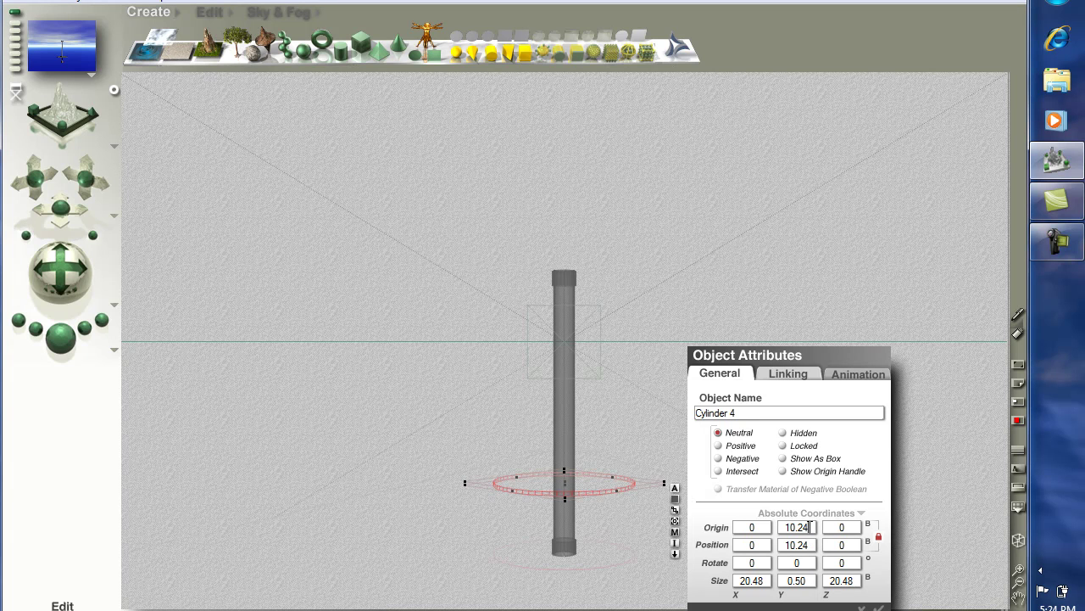
drag(811, 580, 750, 598)
key(Return)
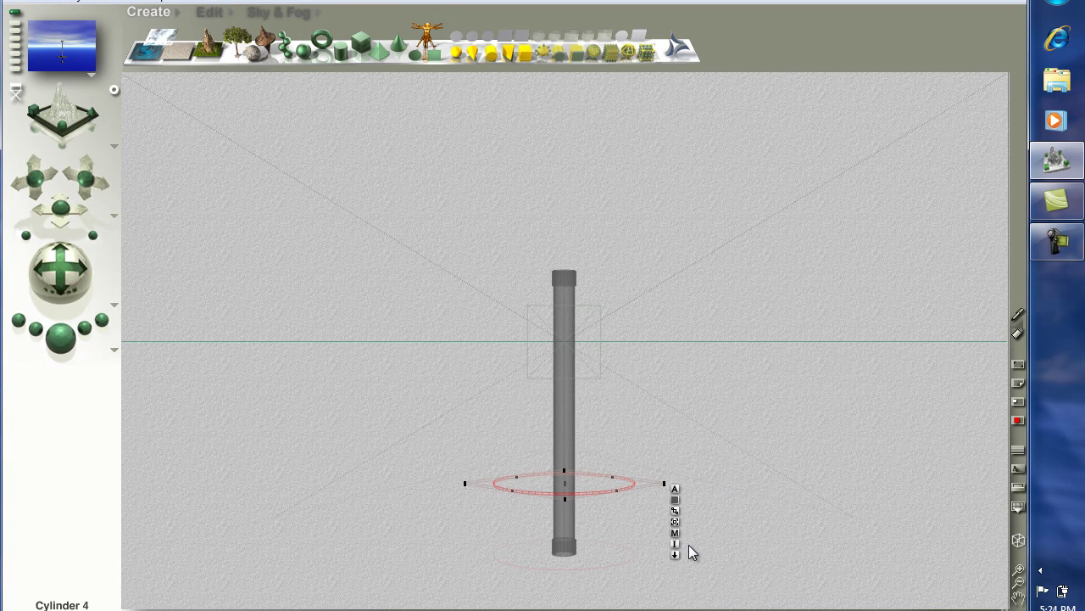
Step: Resize the disc to 4 wide and 10 deep in Object Attributes
click(675, 489)
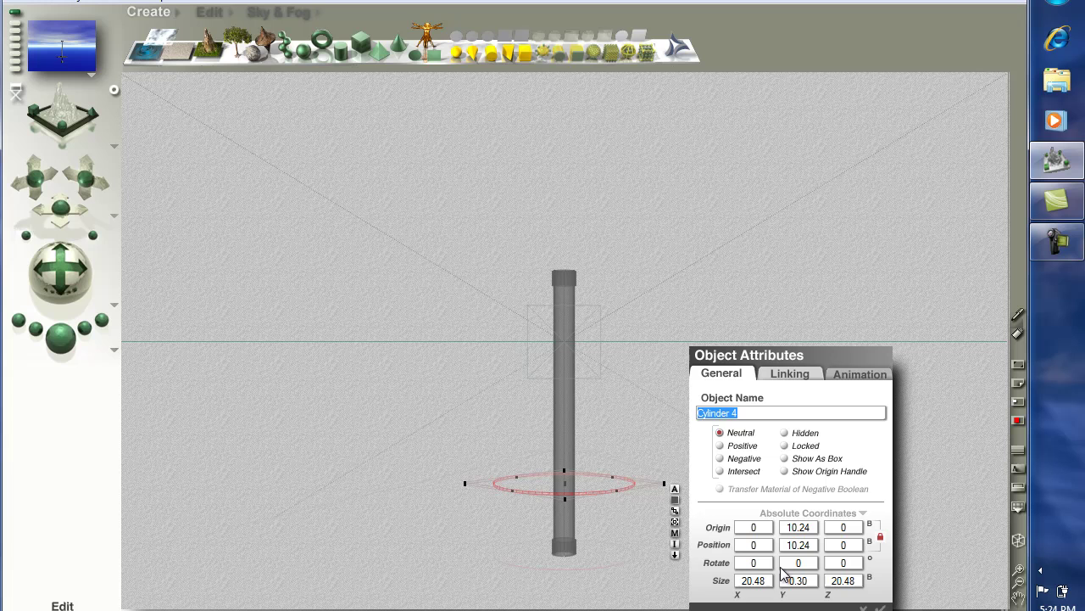
drag(769, 582, 719, 586)
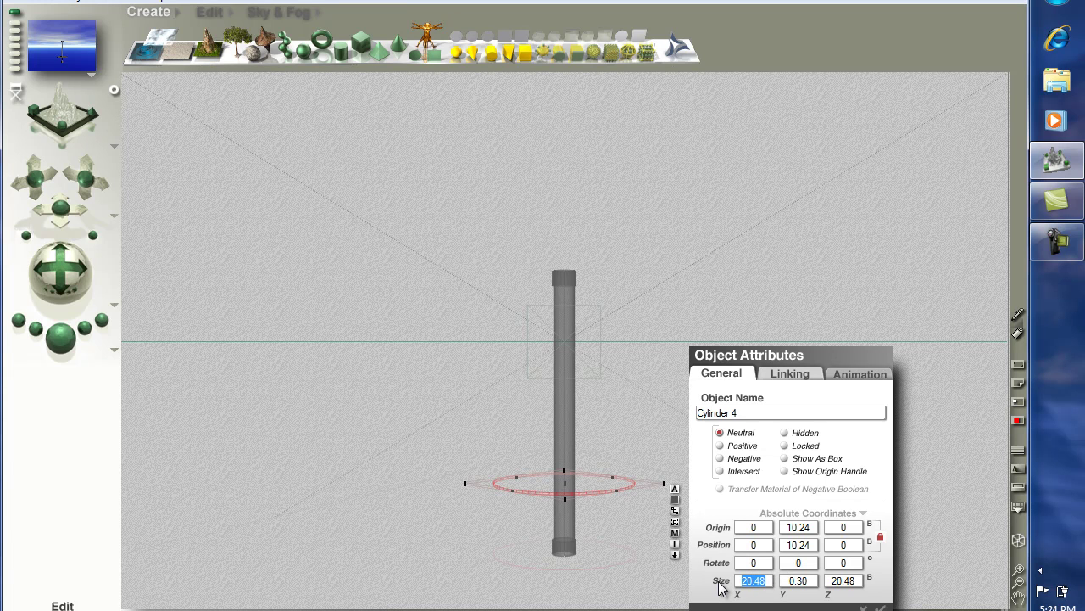
text(4)
drag(855, 580, 810, 600)
text(4)
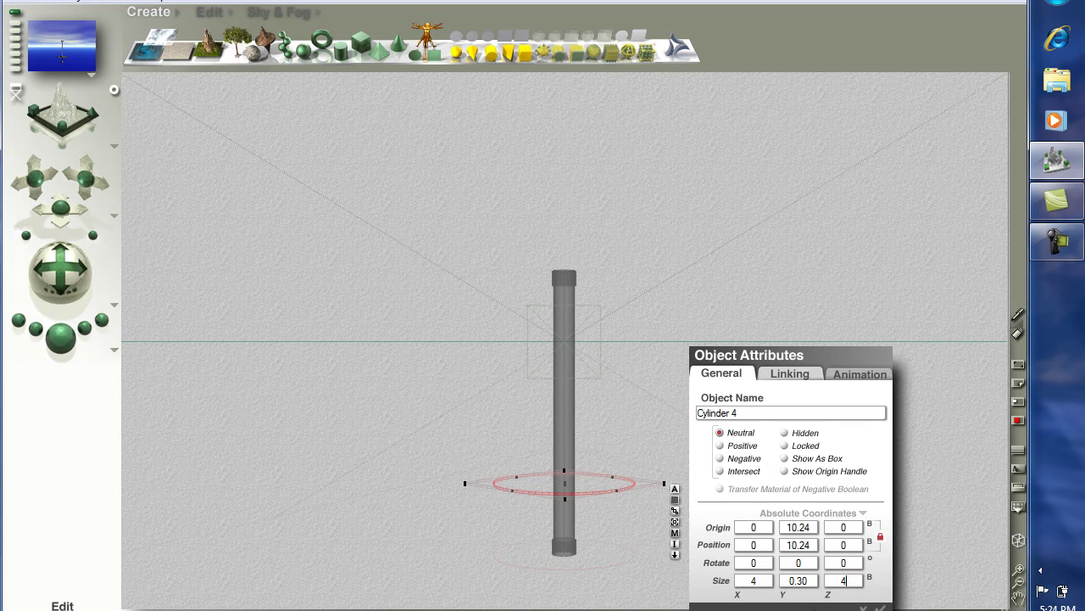
click(881, 607)
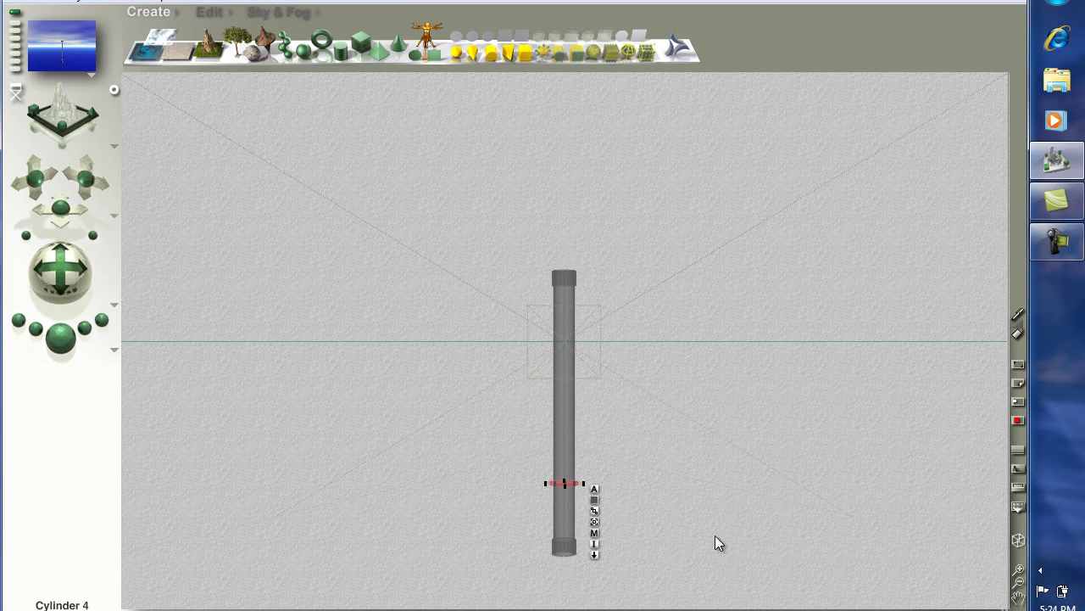
click(594, 489)
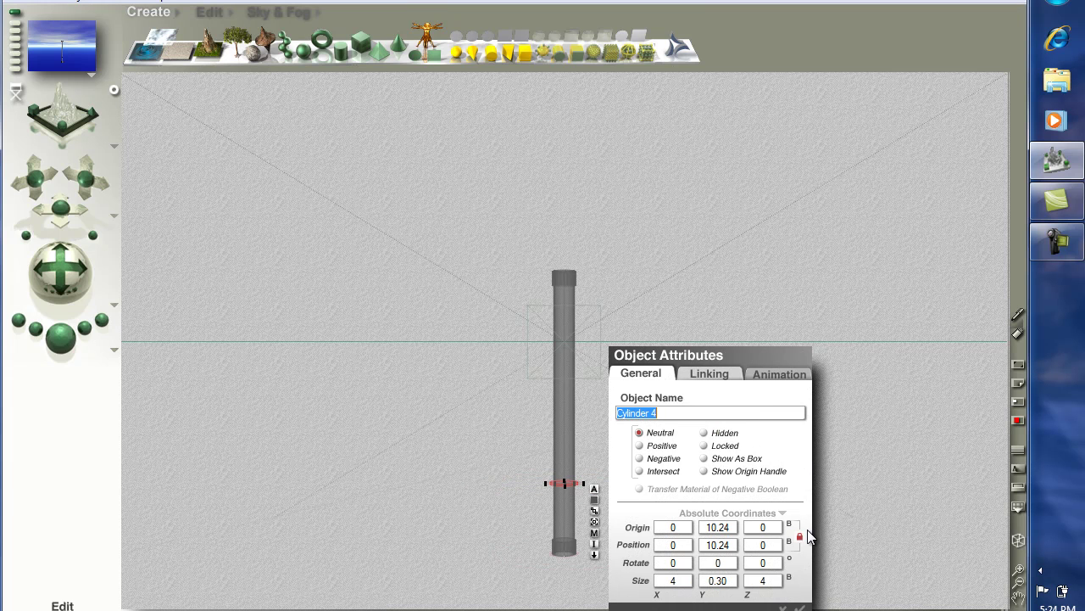
click(772, 581)
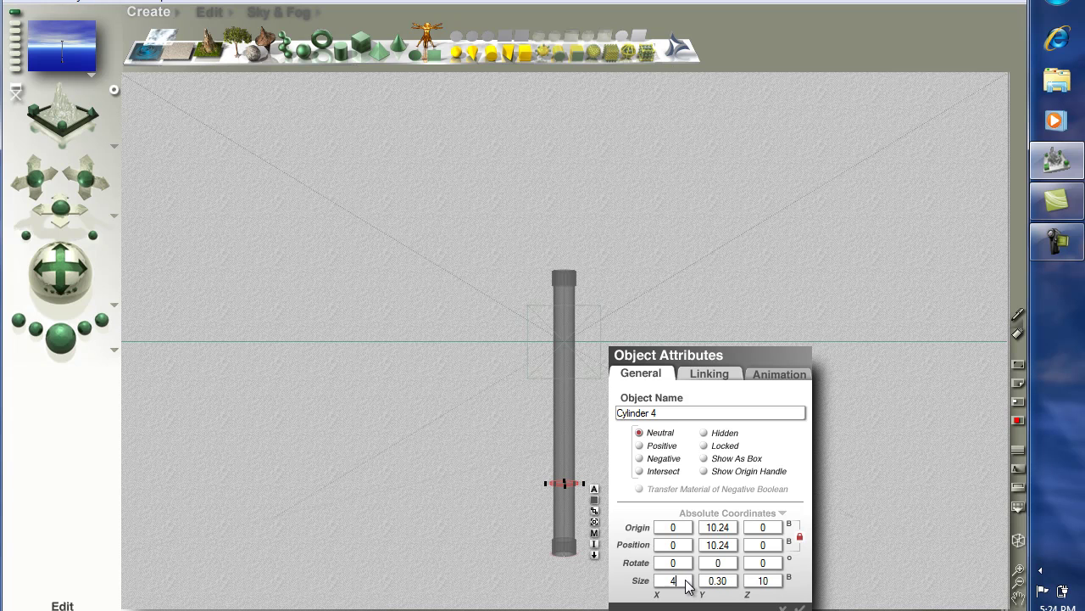
drag(685, 584, 640, 585)
text(10)
key(Return)
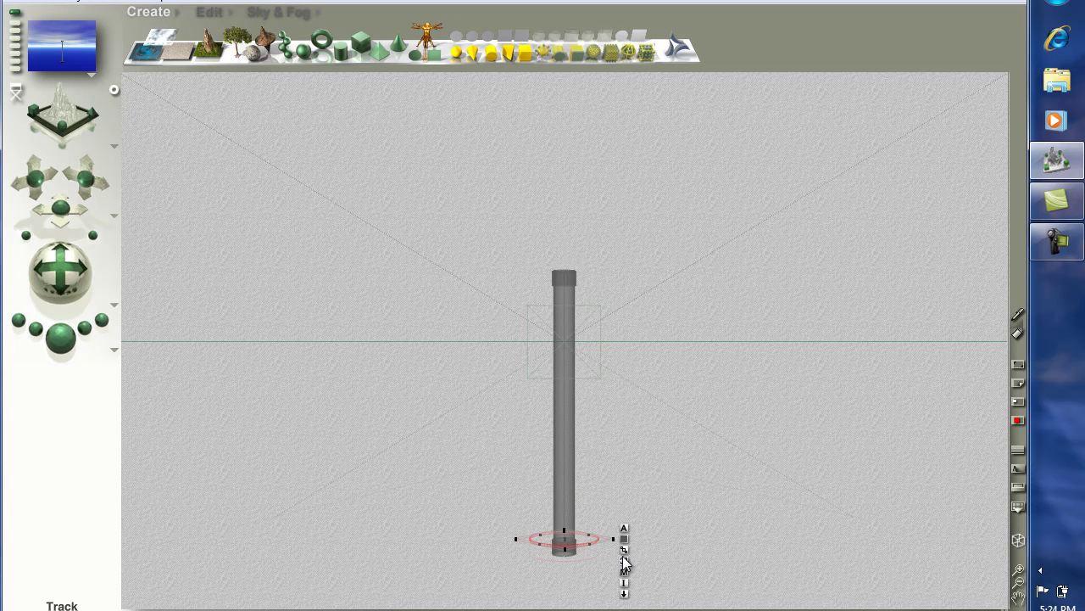
Step: Lower the disc to the pole's foot, test-render, and check the Instancing Lab
click(210, 12)
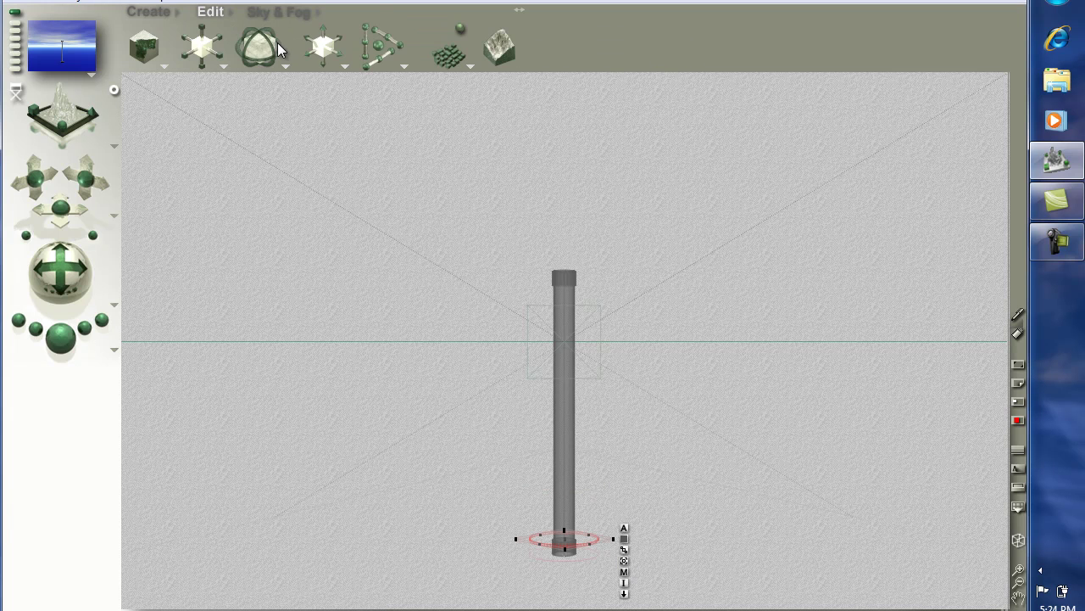
drag(319, 64, 320, 62)
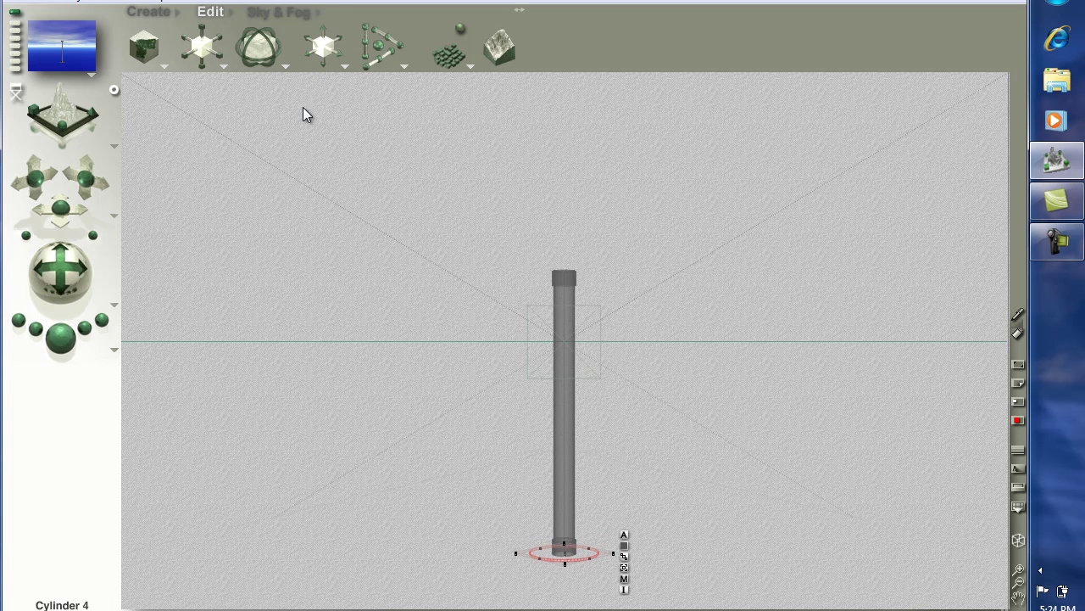
click(61, 338)
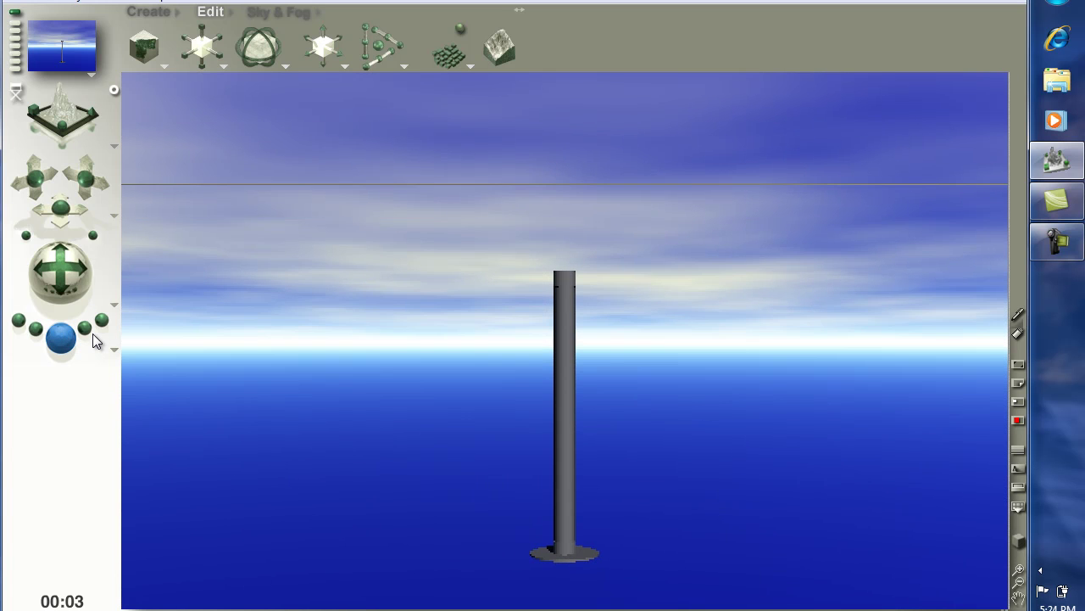
click(73, 274)
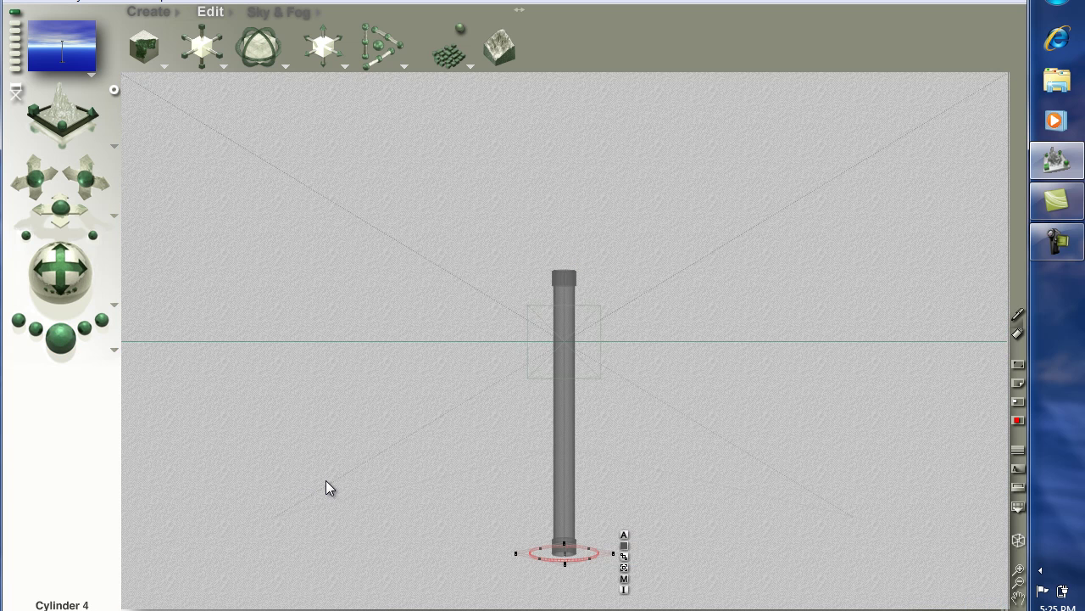
click(624, 589)
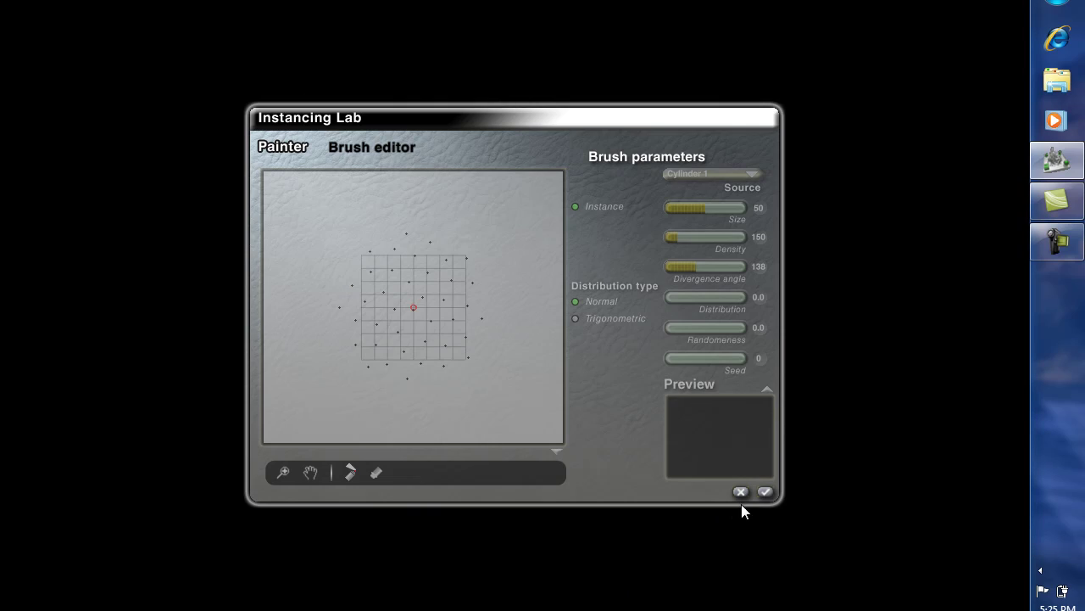
click(765, 491)
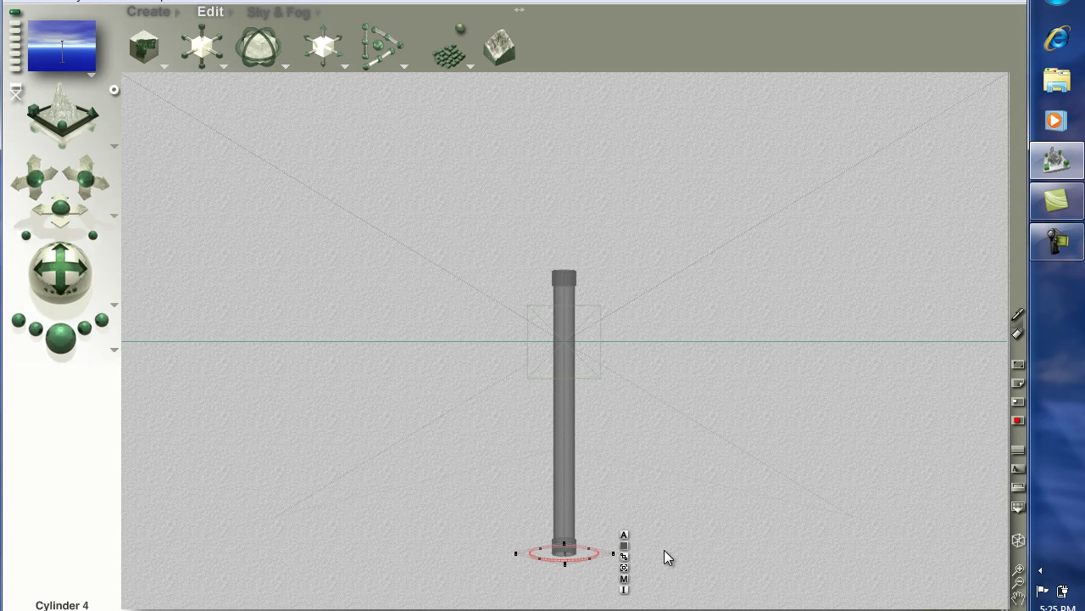
Step: Tilt the camera down, then select Cylinder 1 and add two more pole parts
drag(61, 264, 62, 269)
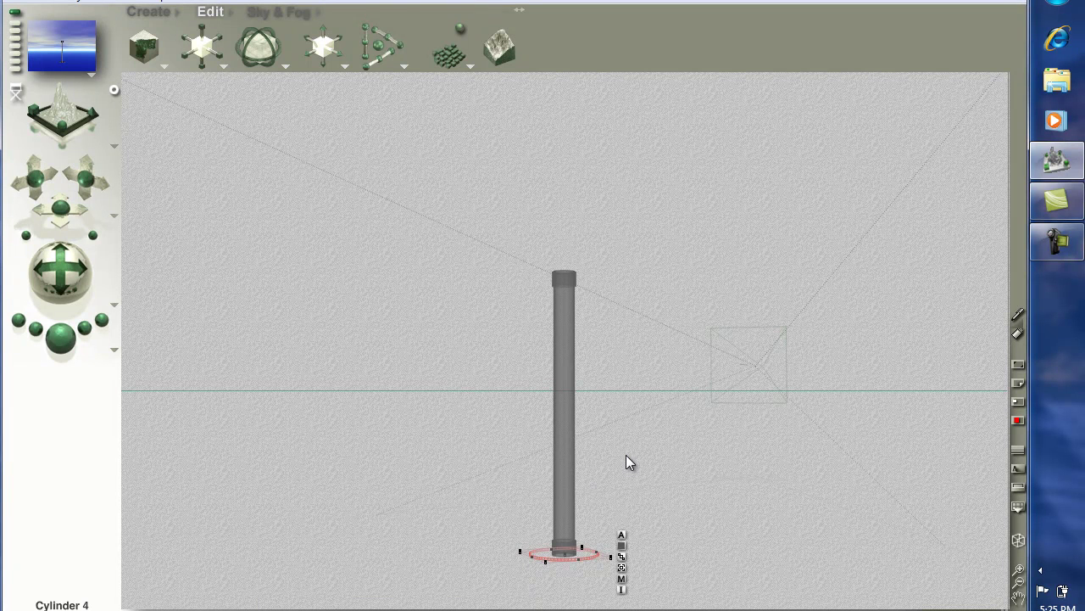
key(Tab)
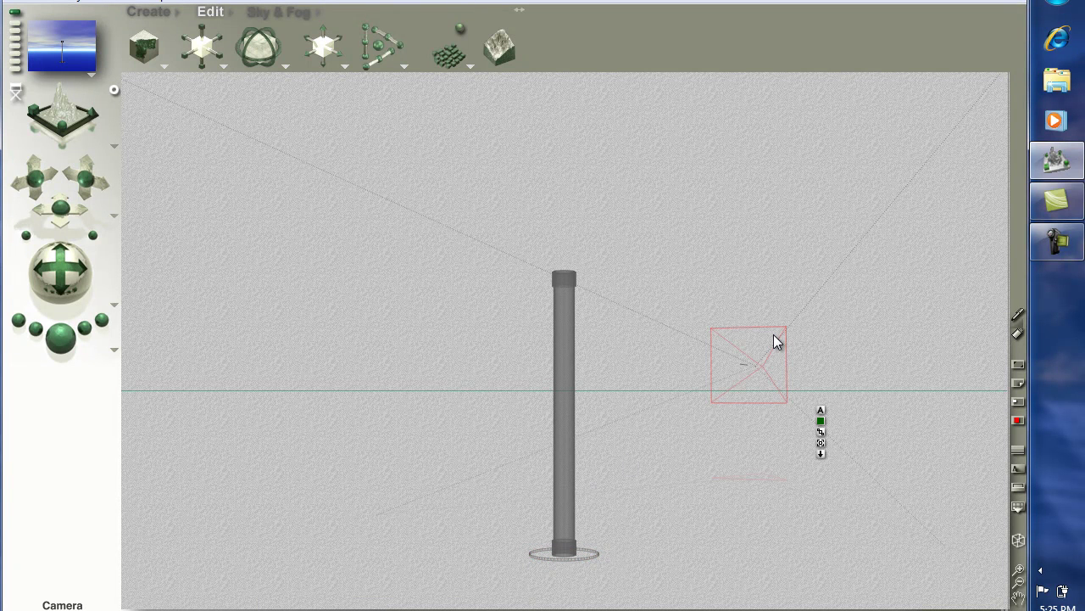
key(Tab)
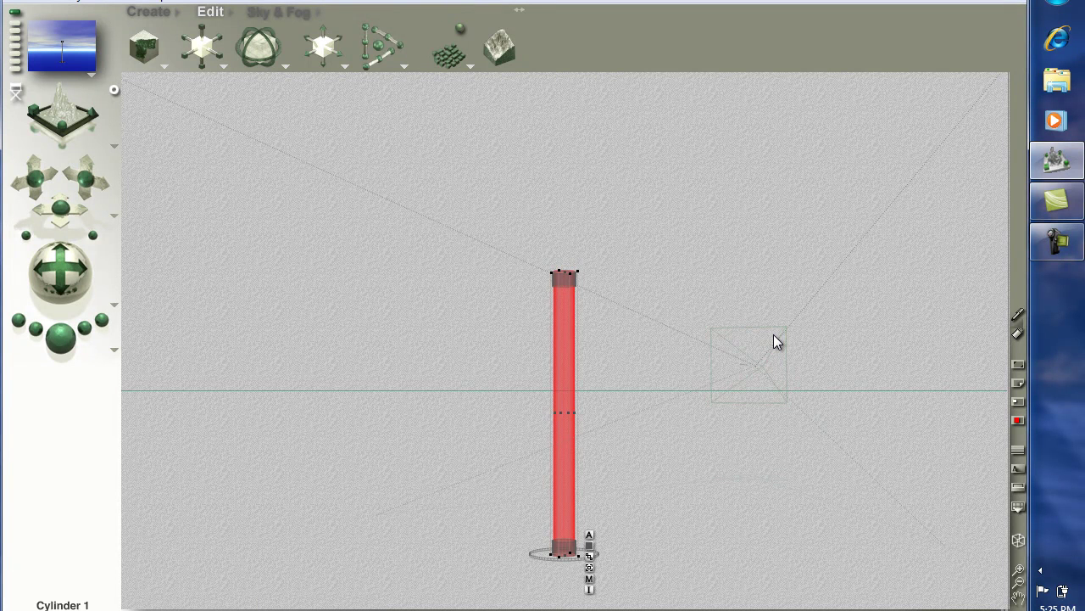
key(shift+Tab)
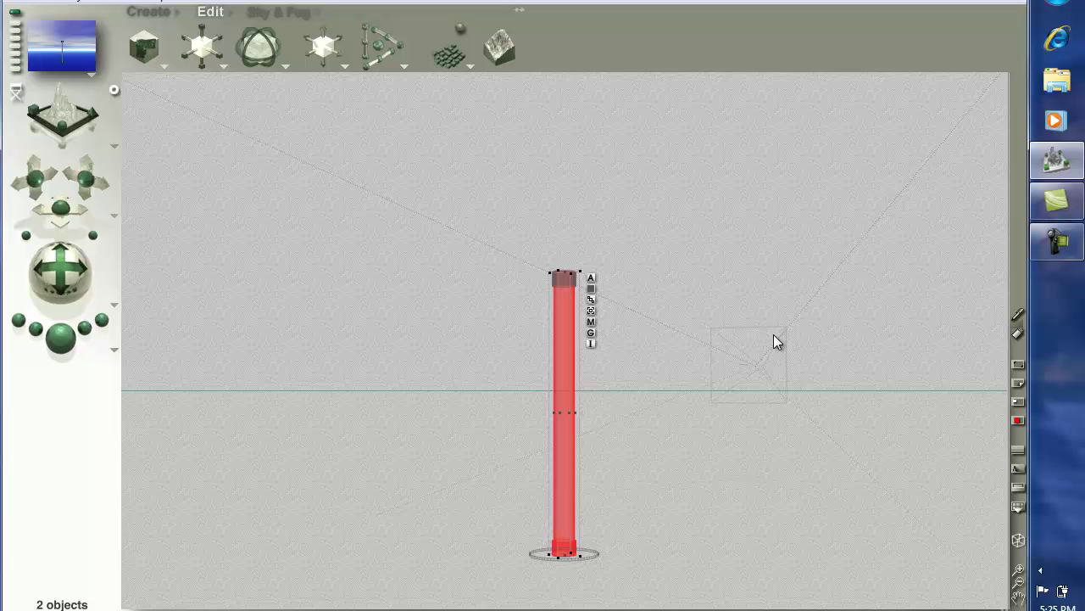
key(shift+Tab)
key(shift+Tab)
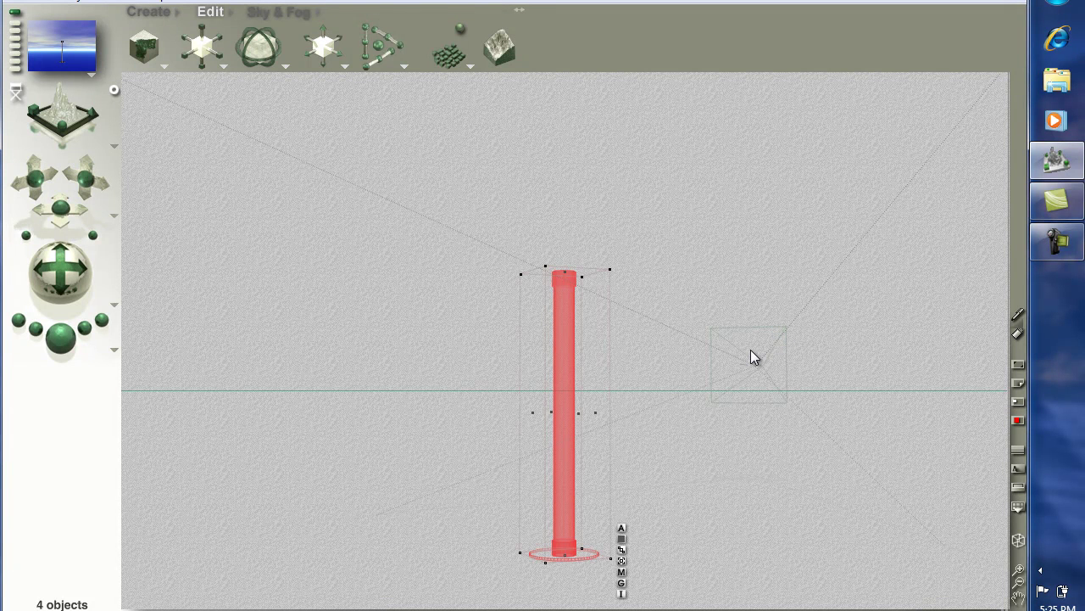
Step: Apply the Dark Bronze Orb metal material to the pole parts and render
click(622, 576)
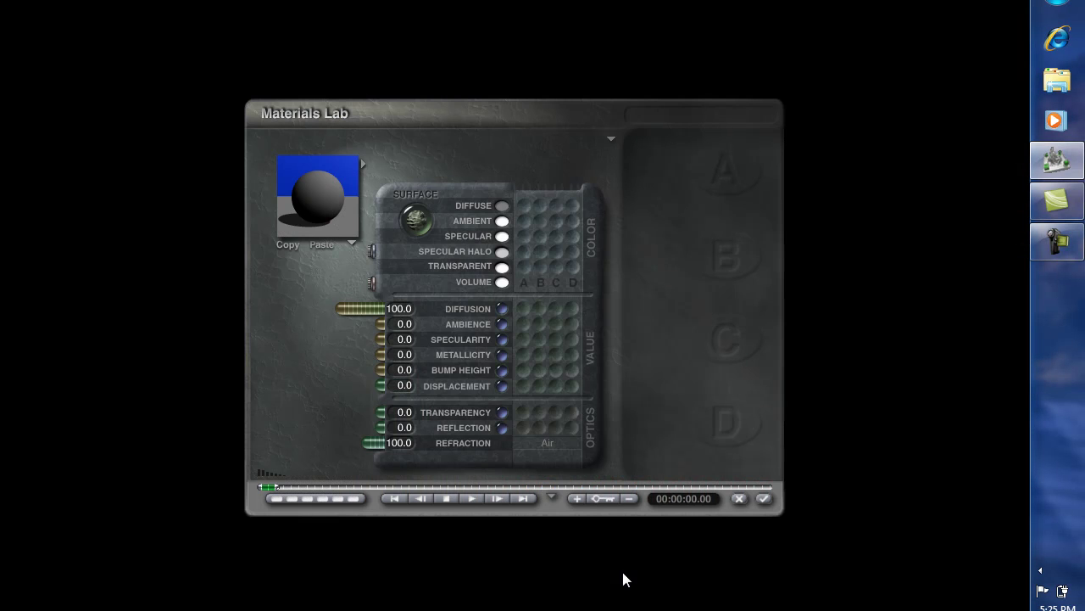
click(363, 163)
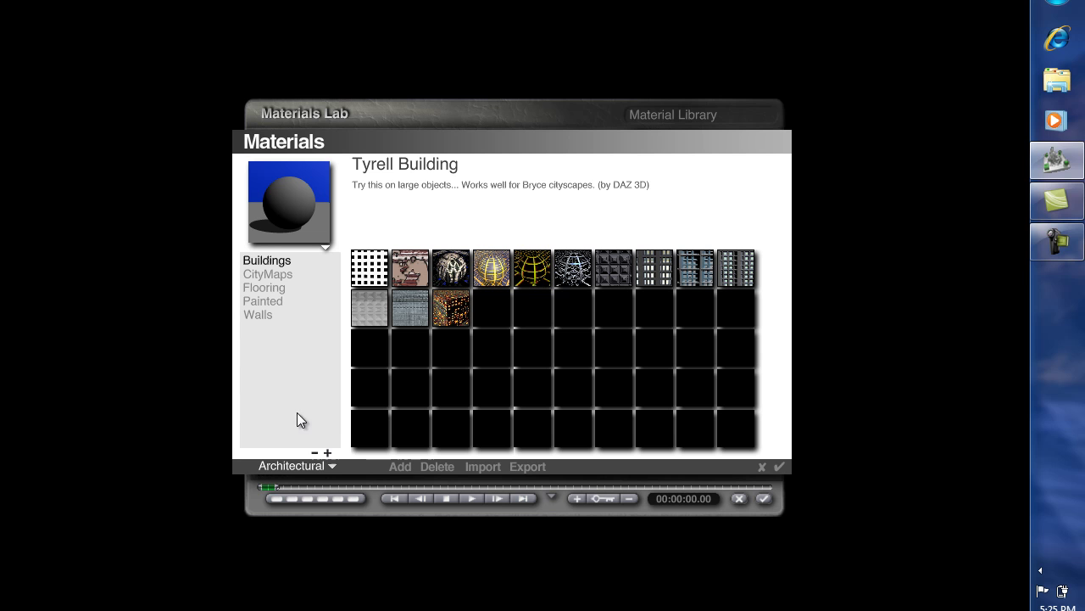
click(326, 466)
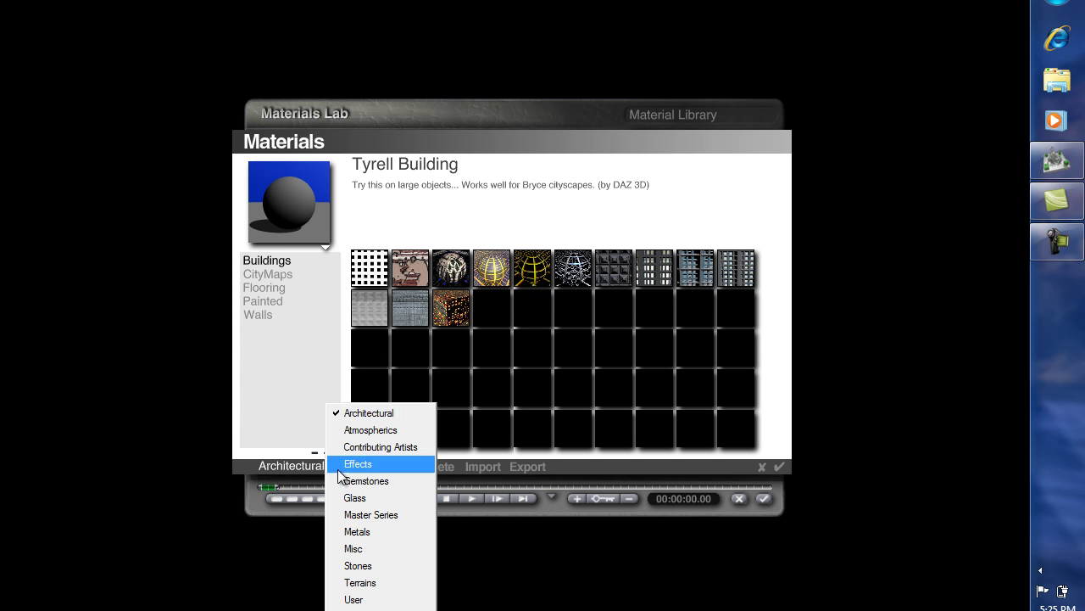
click(371, 531)
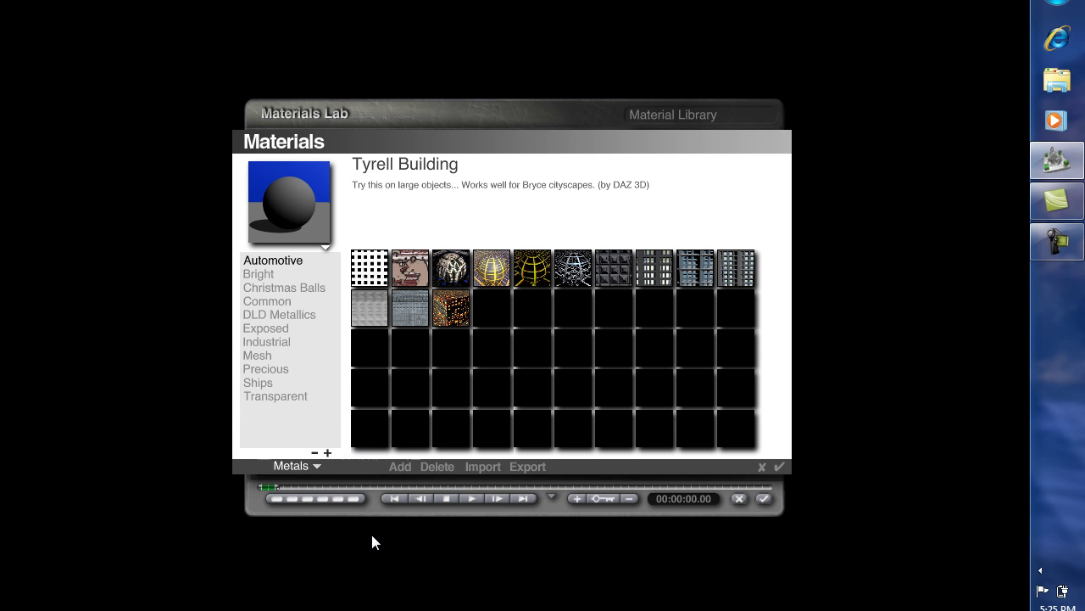
click(271, 302)
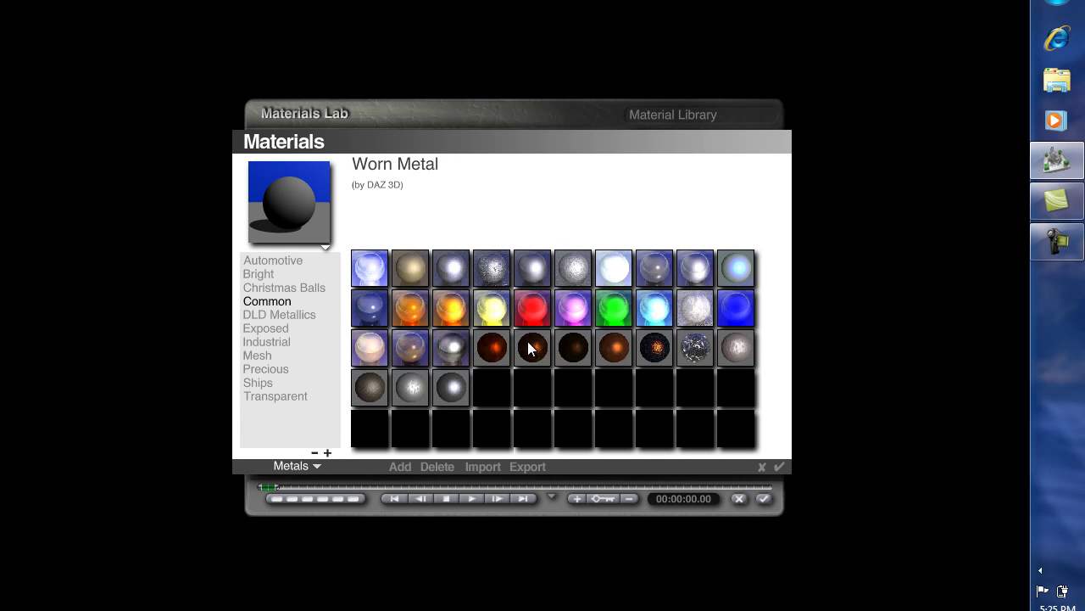
click(532, 347)
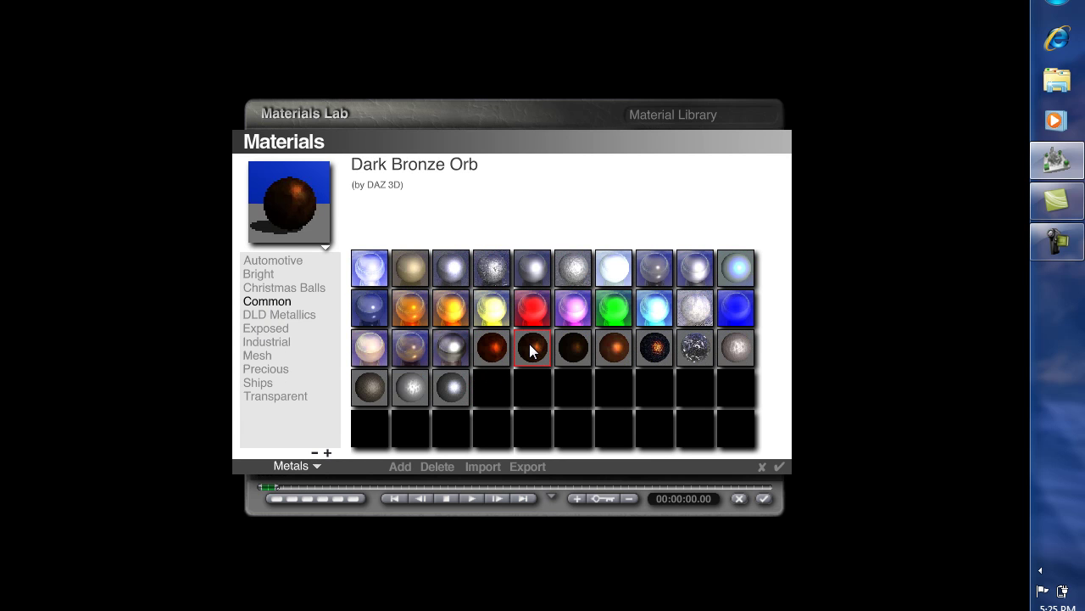
click(777, 467)
click(764, 499)
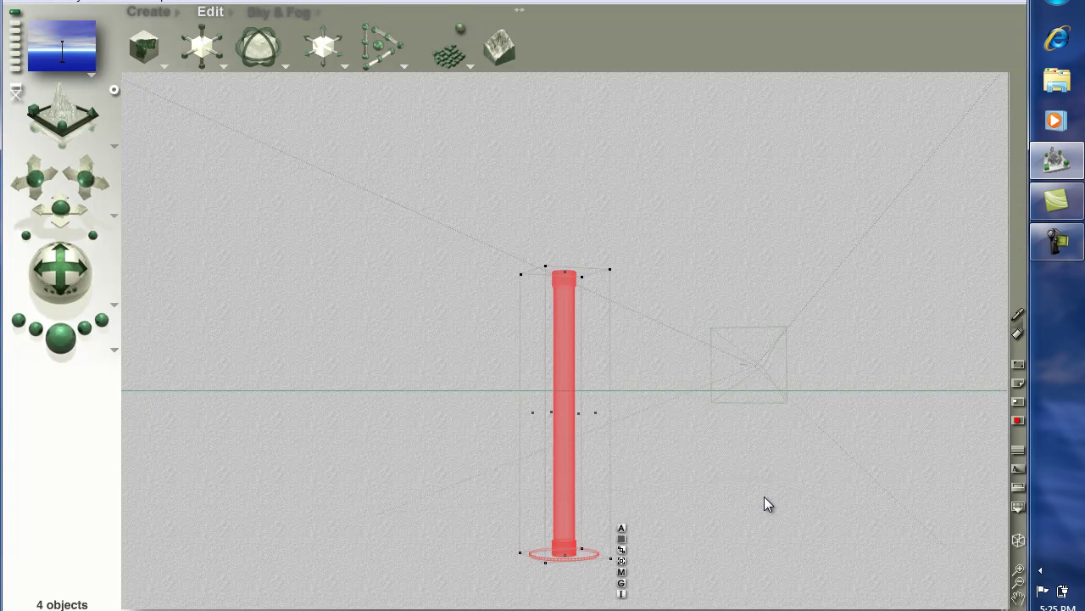
click(61, 339)
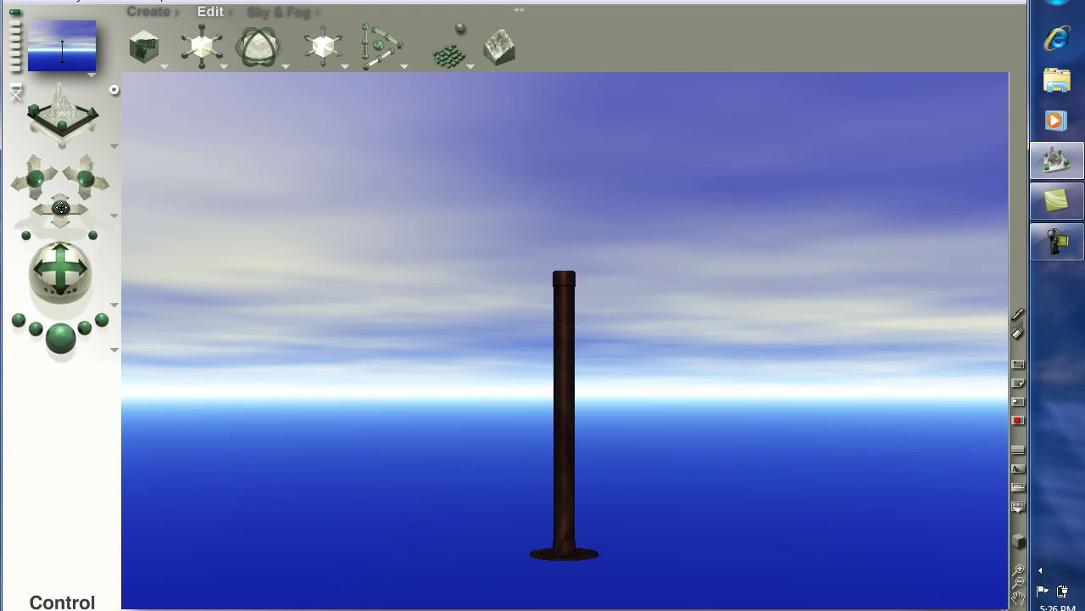
Step: Return from the render to the wireframe view and select the central pole cylinder
click(60, 208)
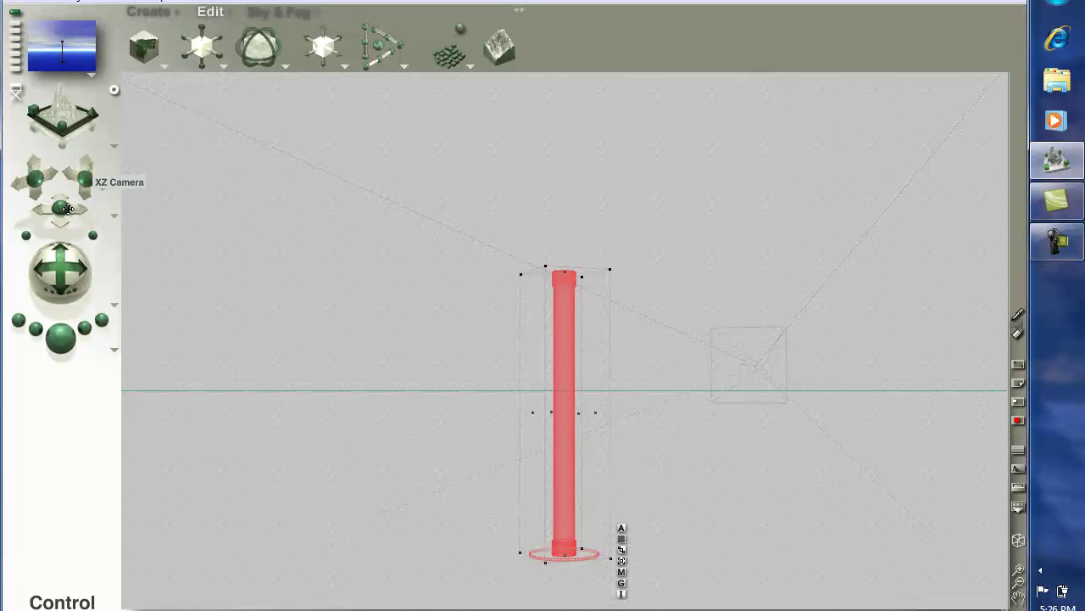
click(653, 355)
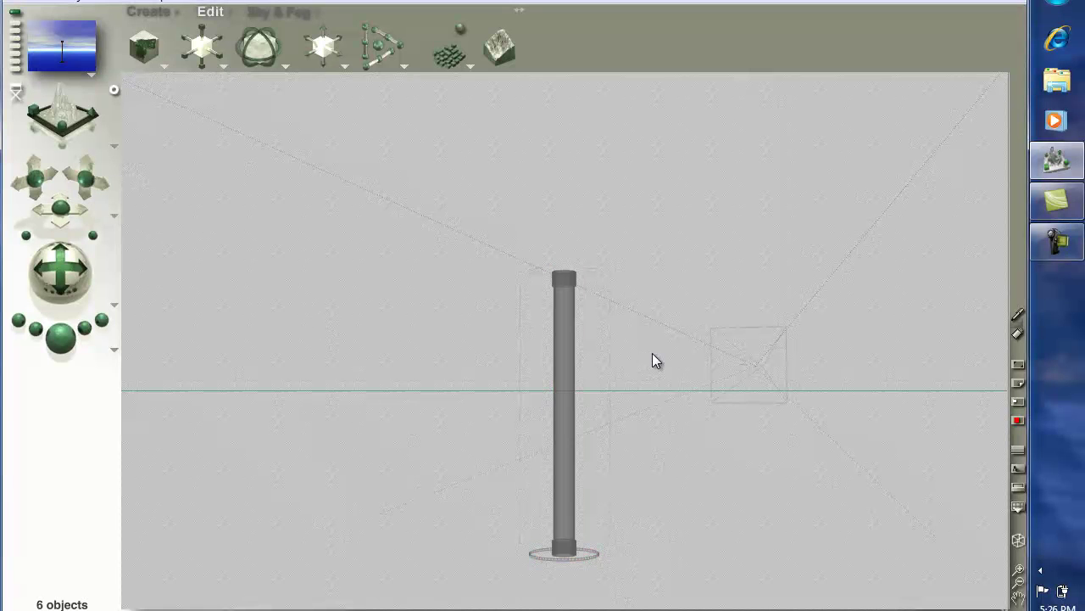
click(560, 370)
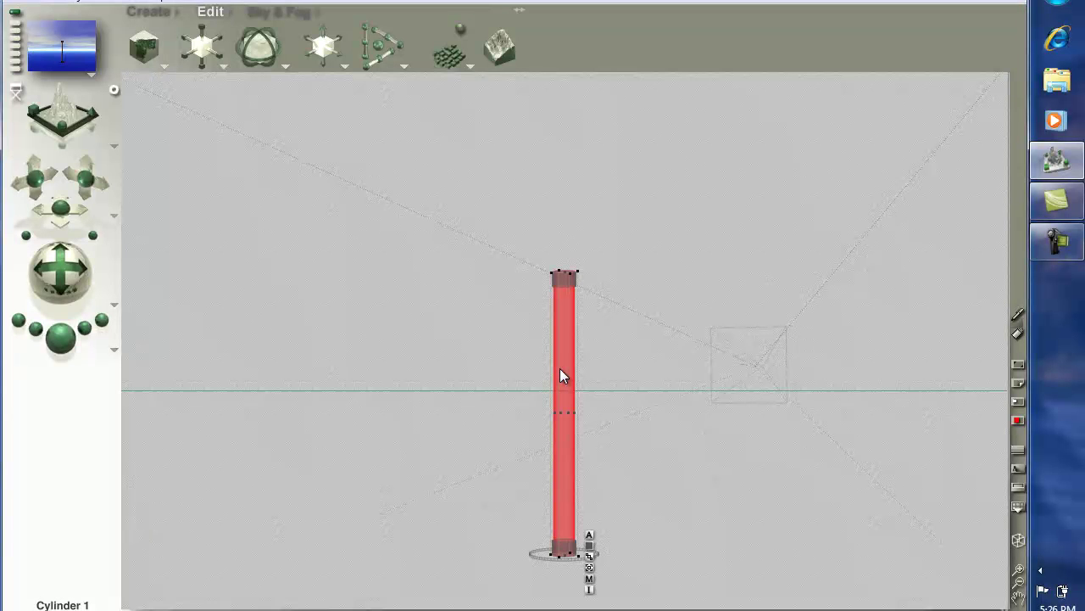
Step: Shorten Cylinder 5 into a short section, raise it onto the pole's top, and open its Materials Lab
click(560, 370)
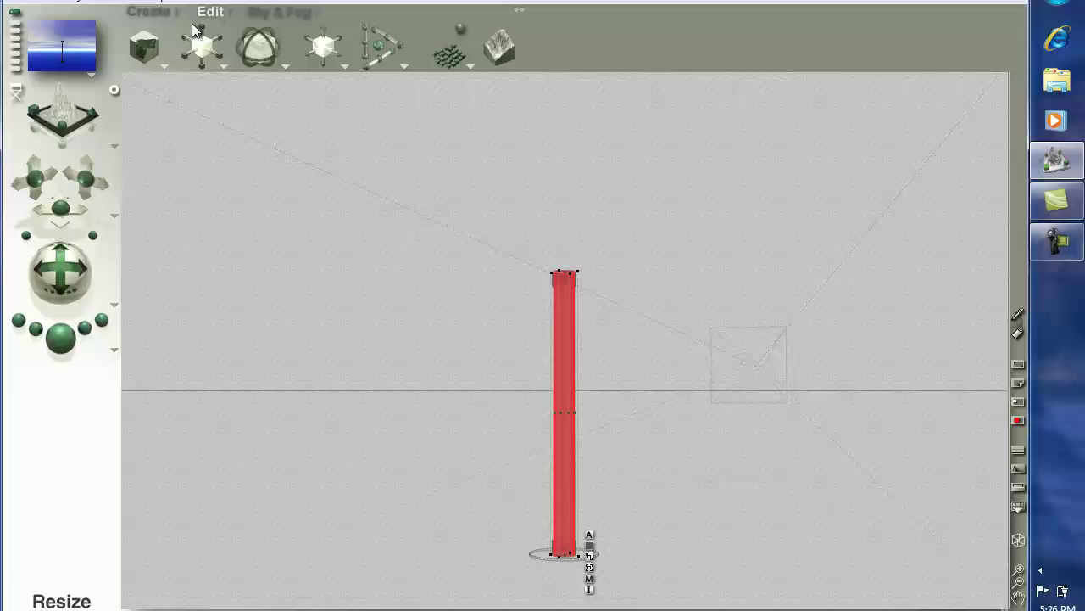
drag(198, 28, 199, 28)
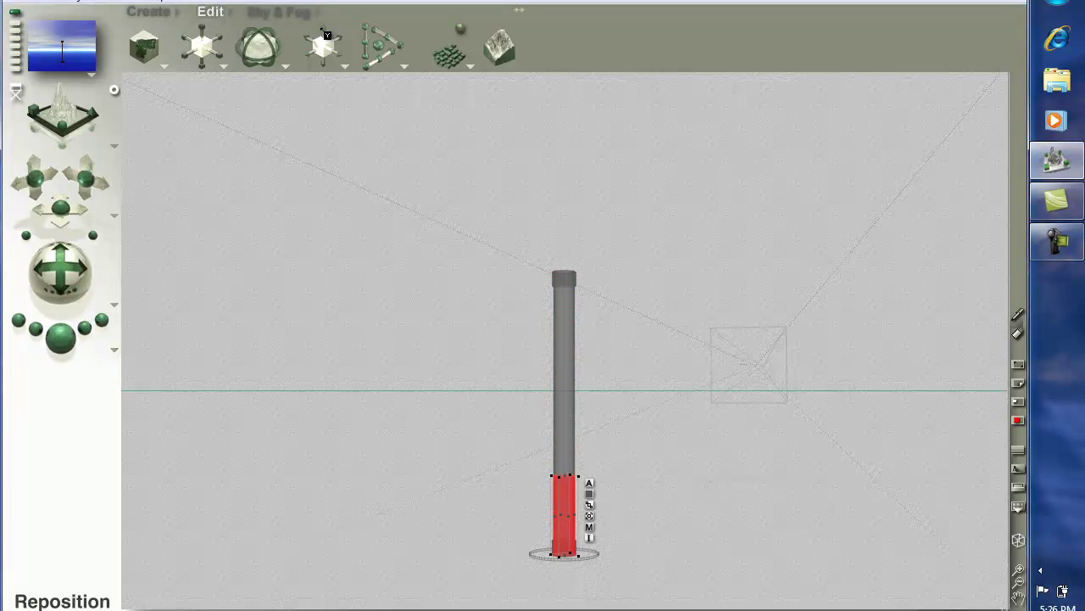
drag(323, 34, 322, 28)
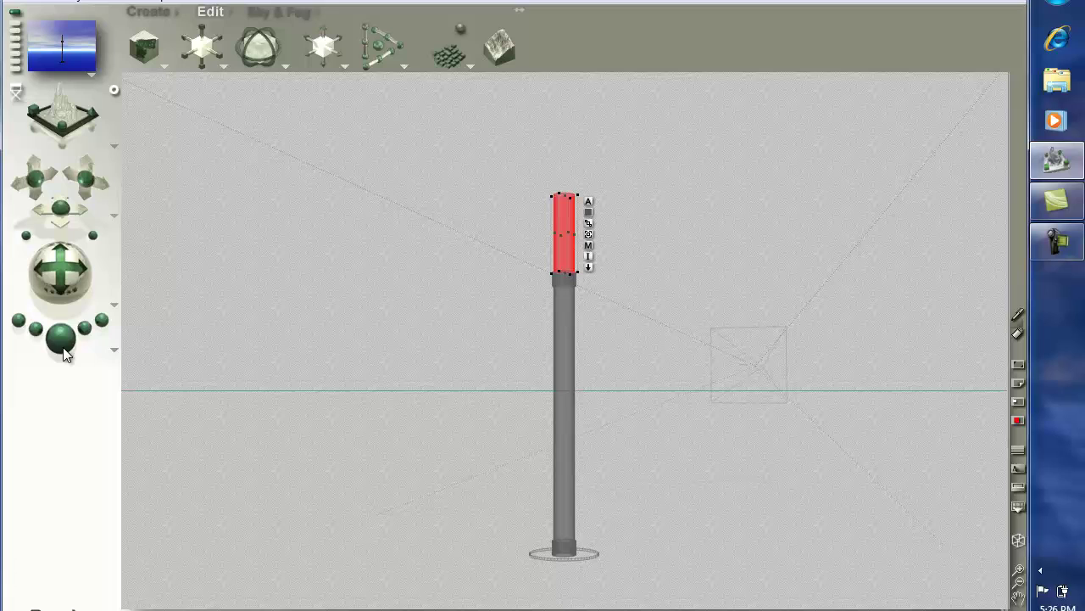
click(588, 246)
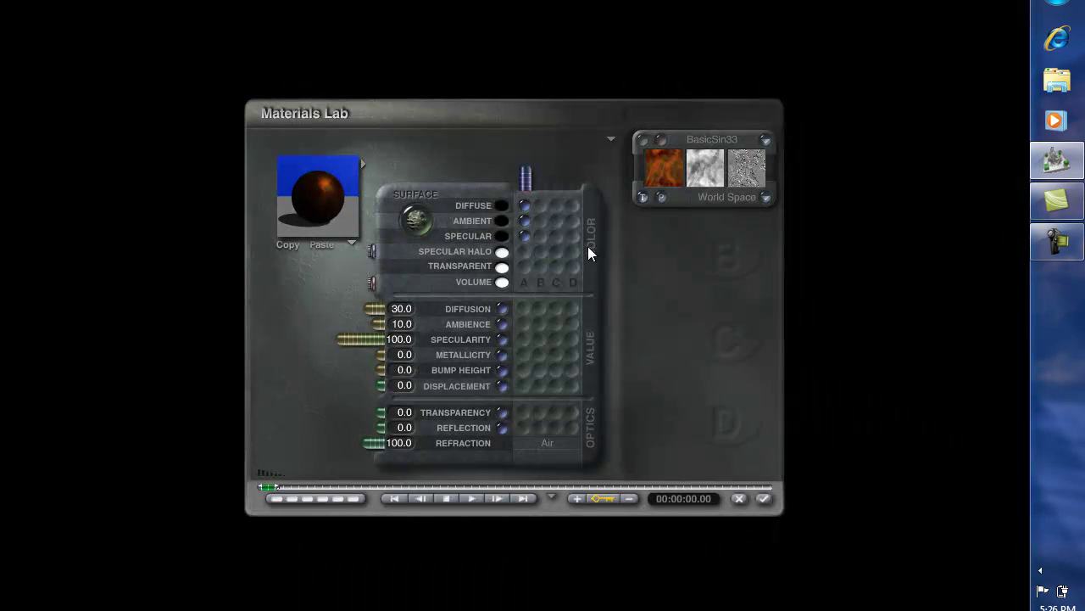
Step: Pick the Glass, Yellow preset from the Colored glass presets in the material library
click(362, 163)
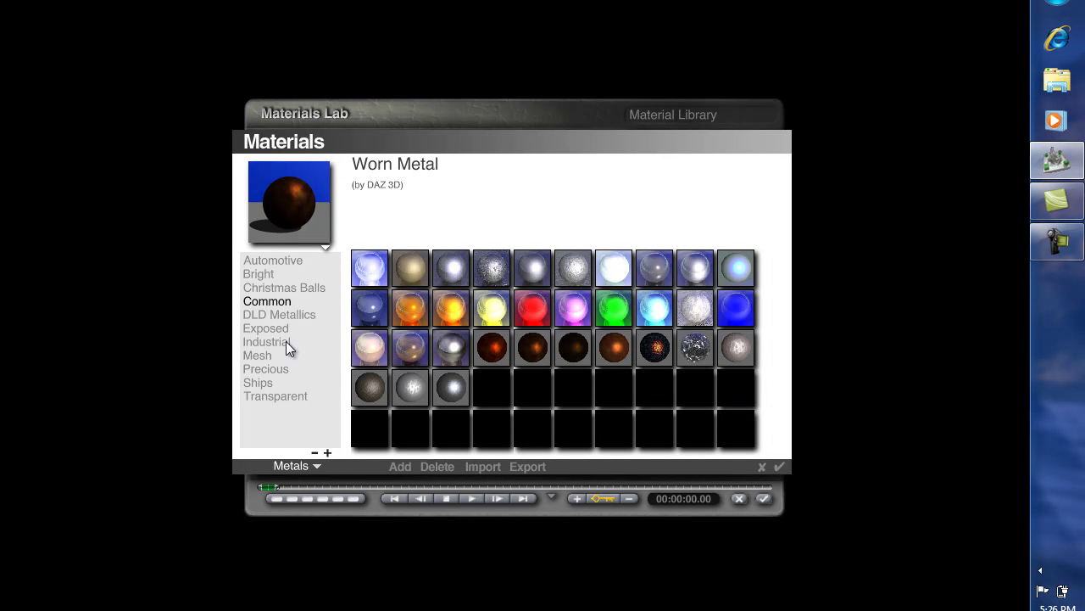
click(319, 464)
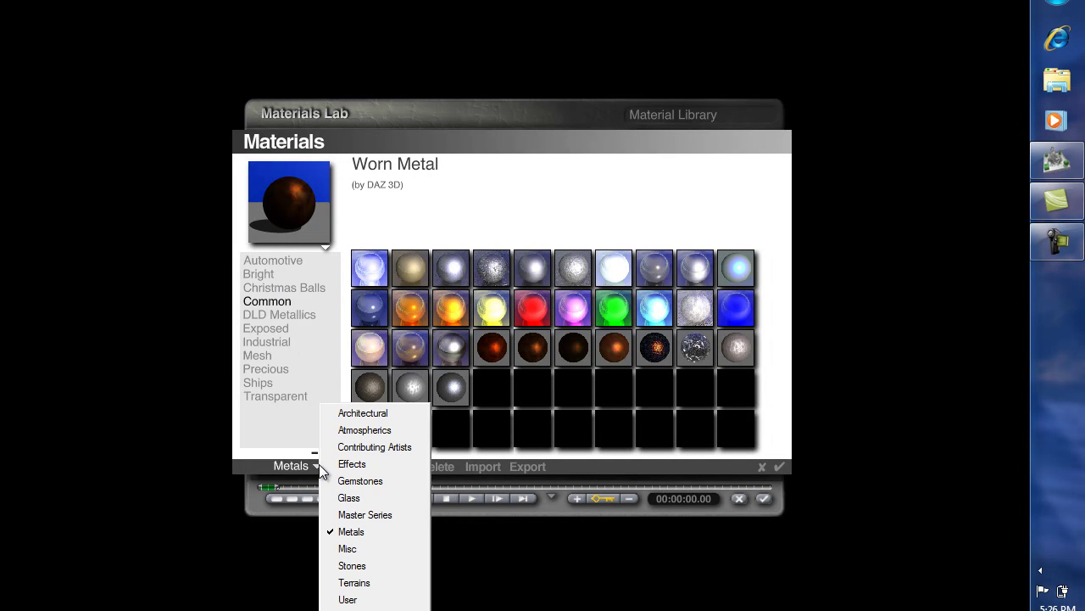
click(357, 497)
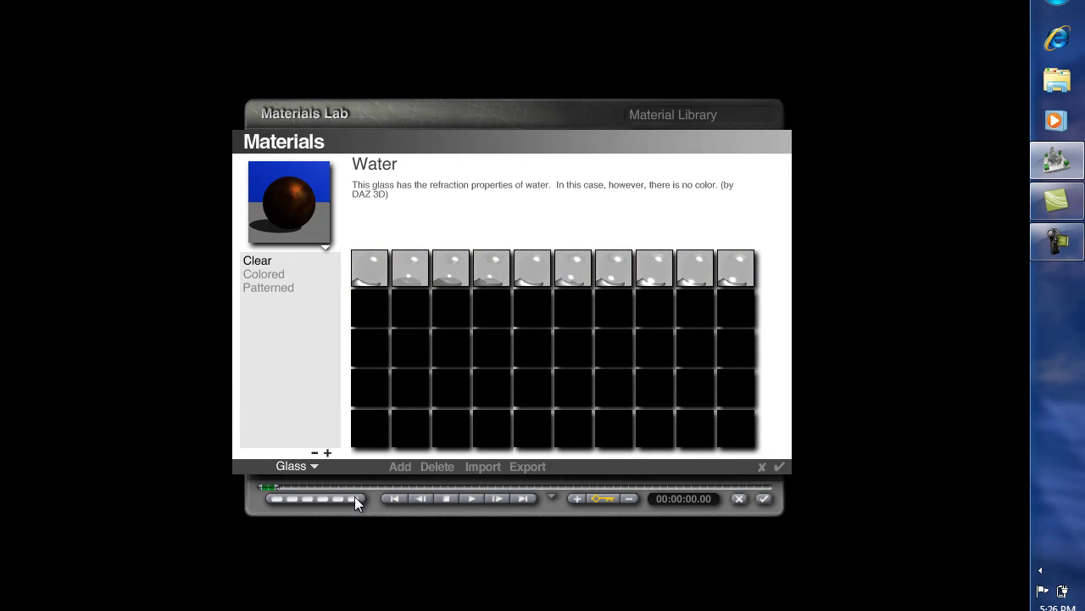
click(284, 272)
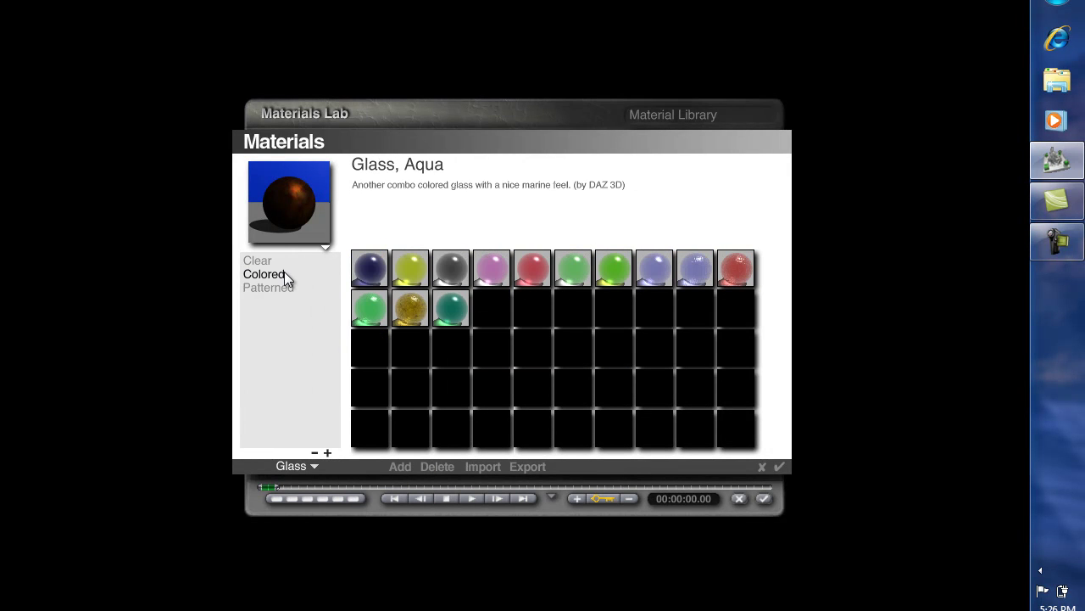
click(412, 270)
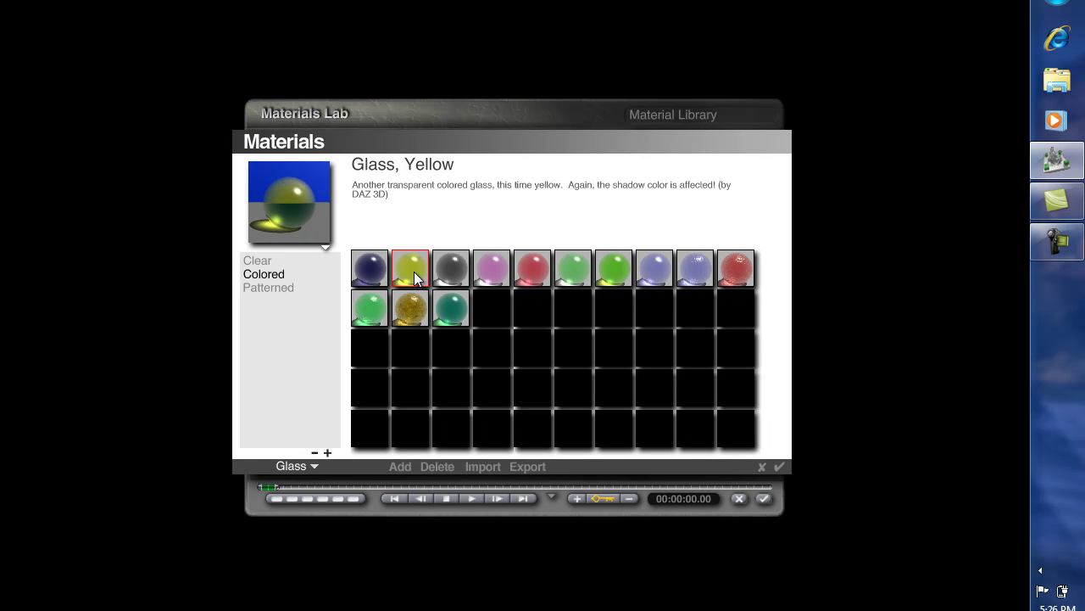
Step: Accept the yellow glass material, render the scene to check it, then return to wireframe
click(781, 466)
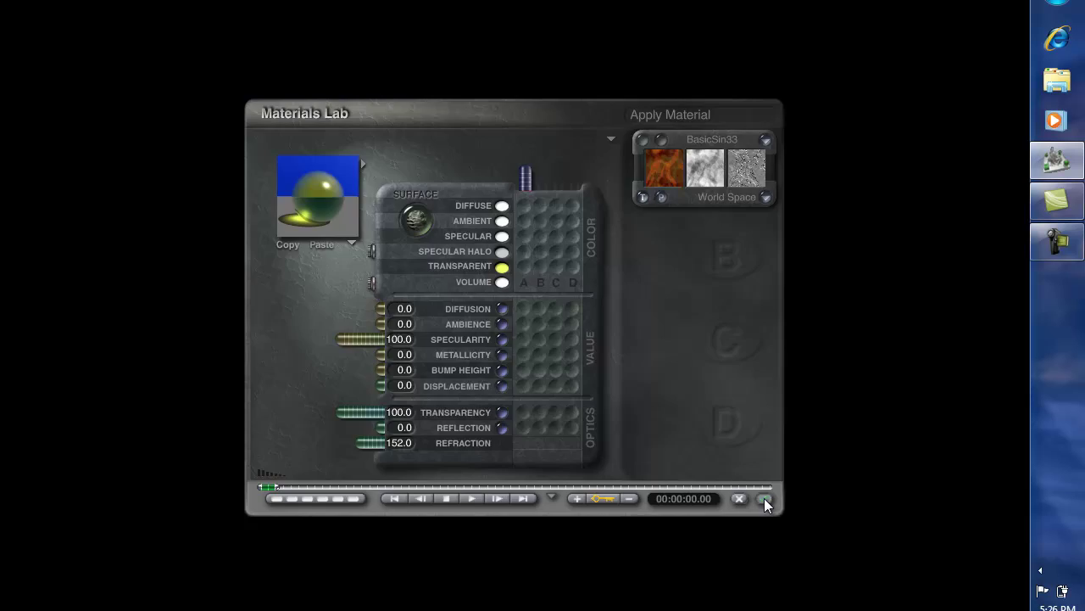
click(764, 497)
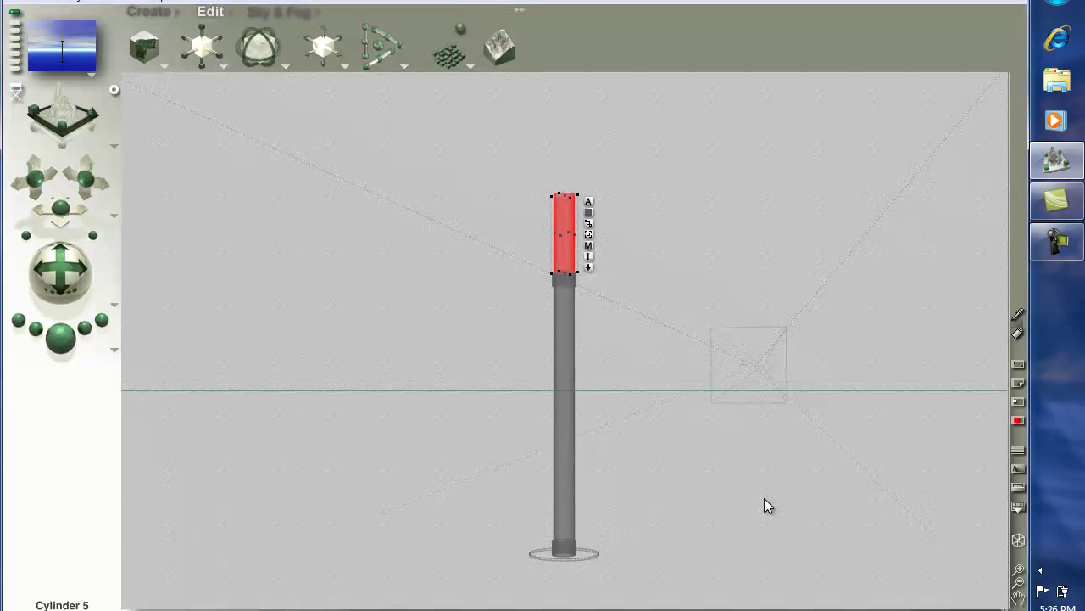
click(60, 338)
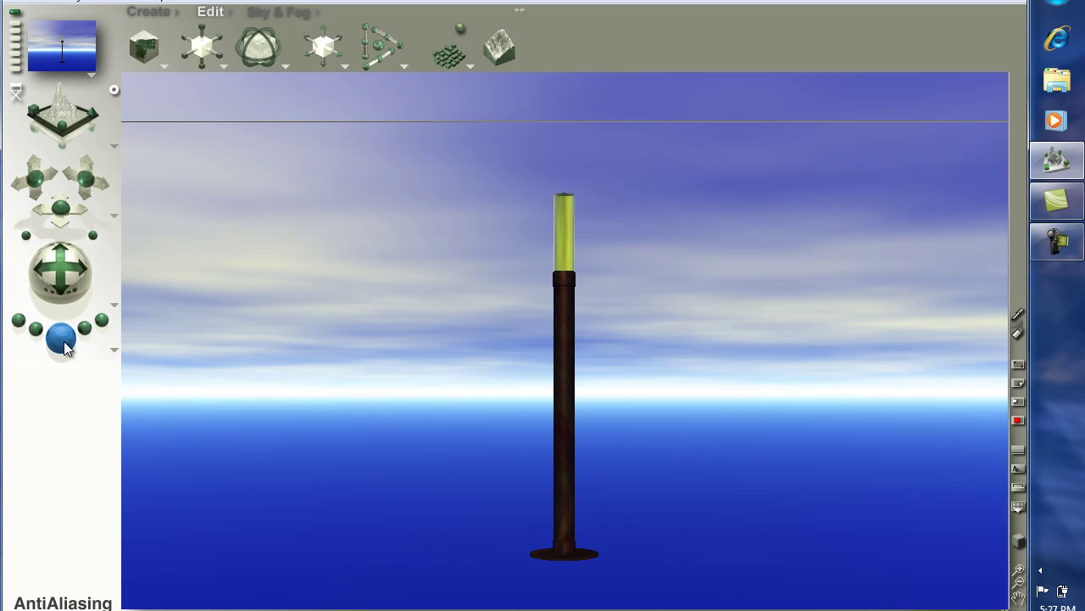
click(61, 268)
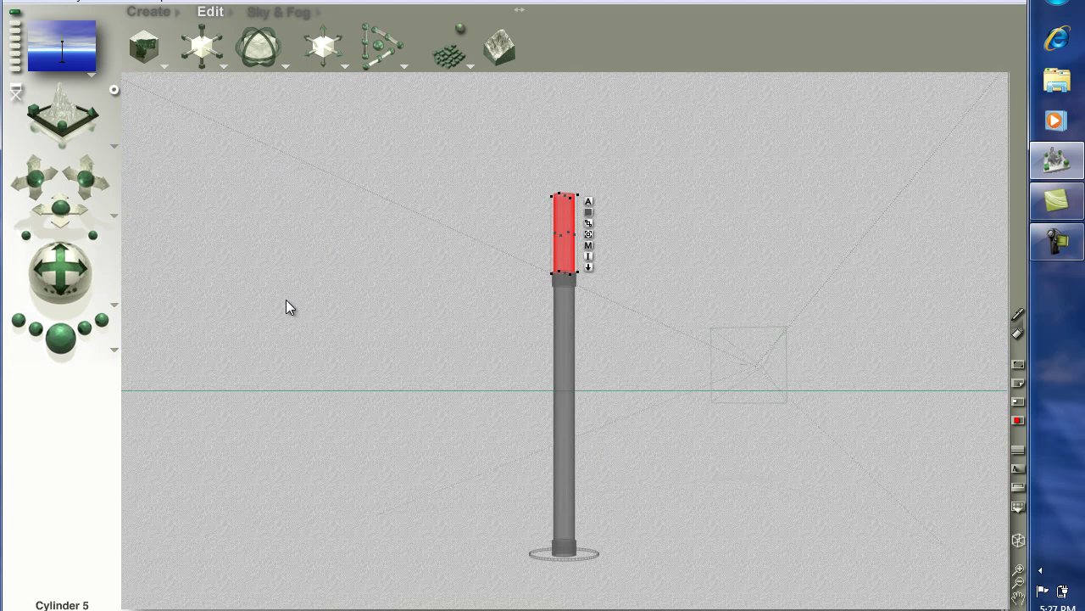
Step: Create a sphere, squash it into a wide flat disc, and lift it near the pole's top
click(344, 318)
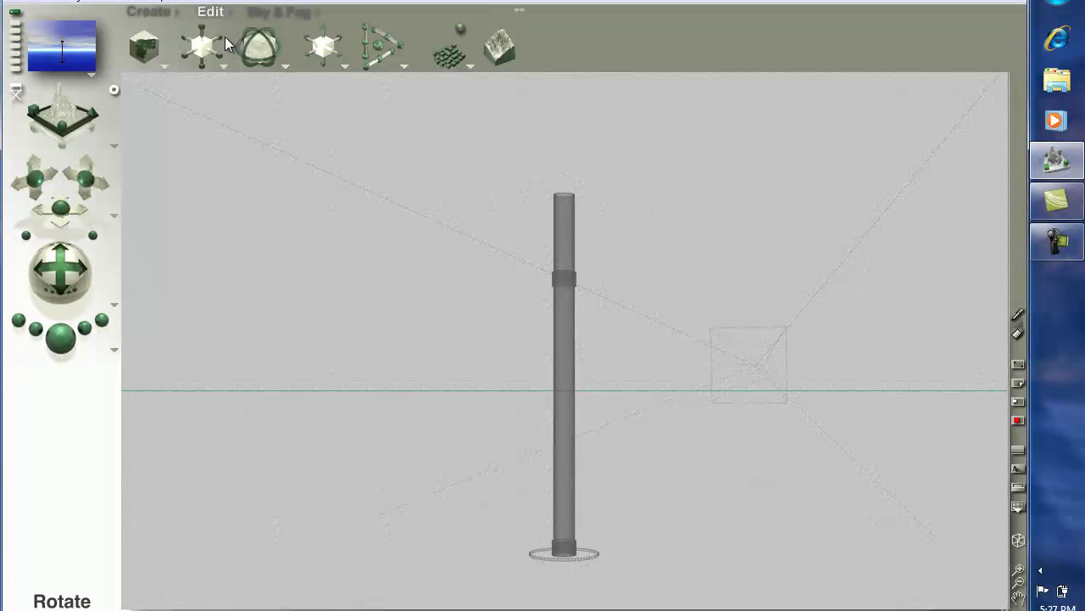
click(148, 11)
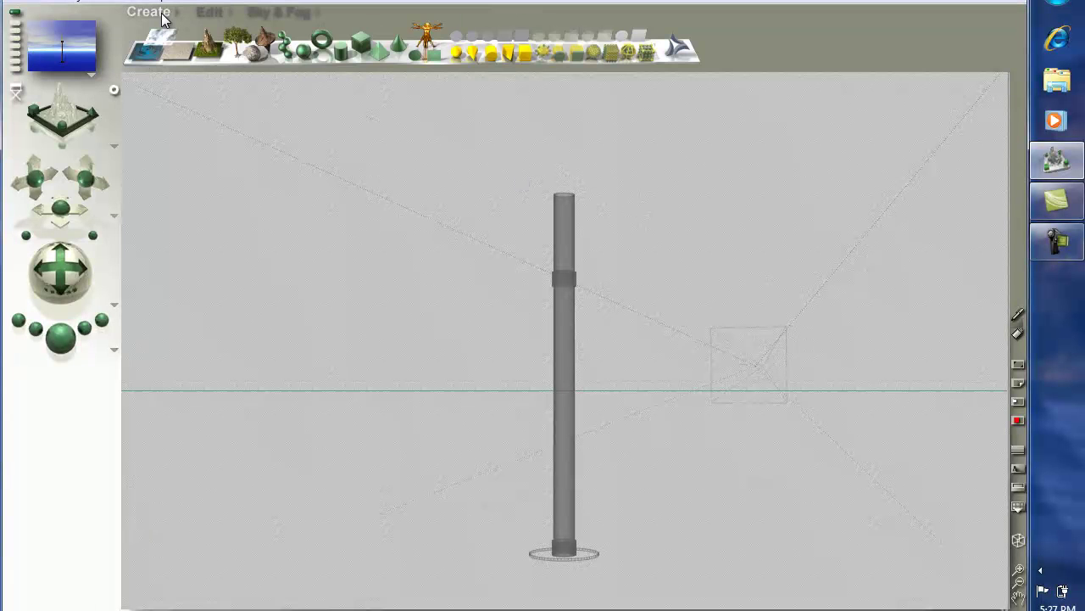
click(306, 51)
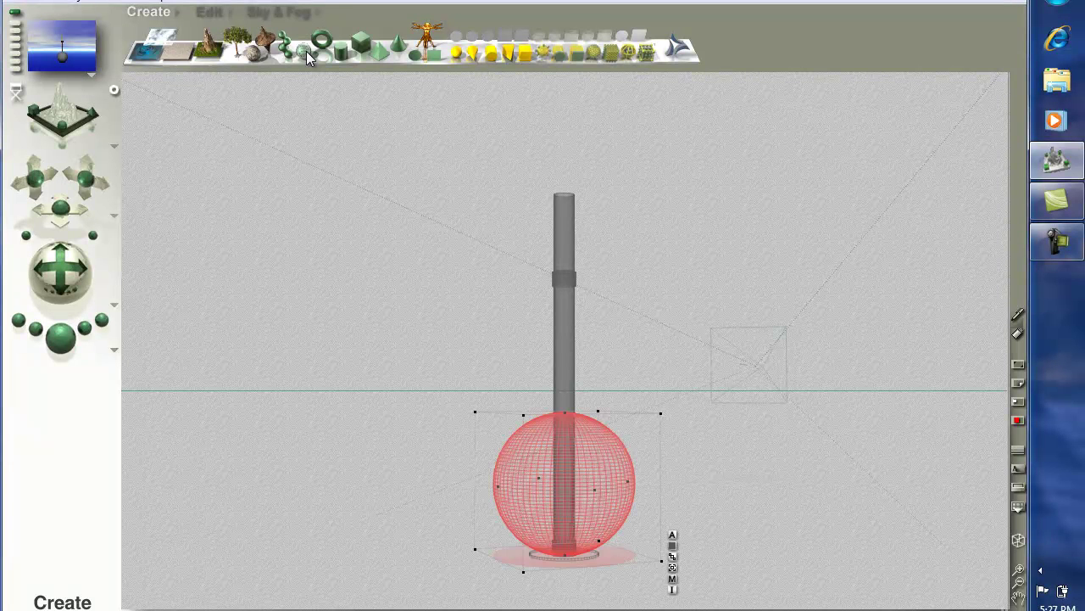
click(209, 11)
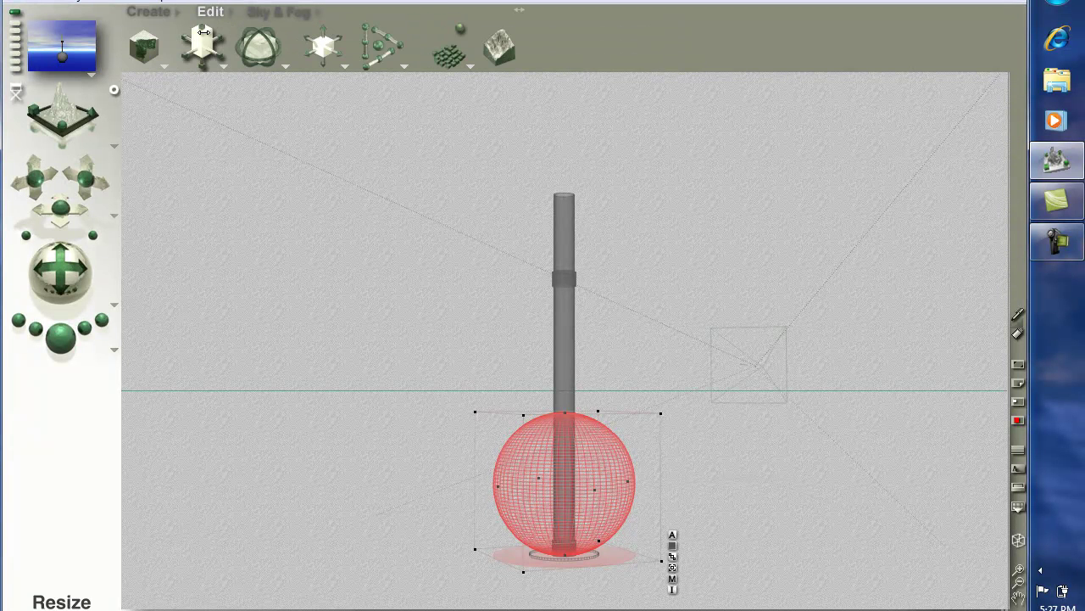
drag(205, 32, 205, 33)
drag(330, 35, 326, 34)
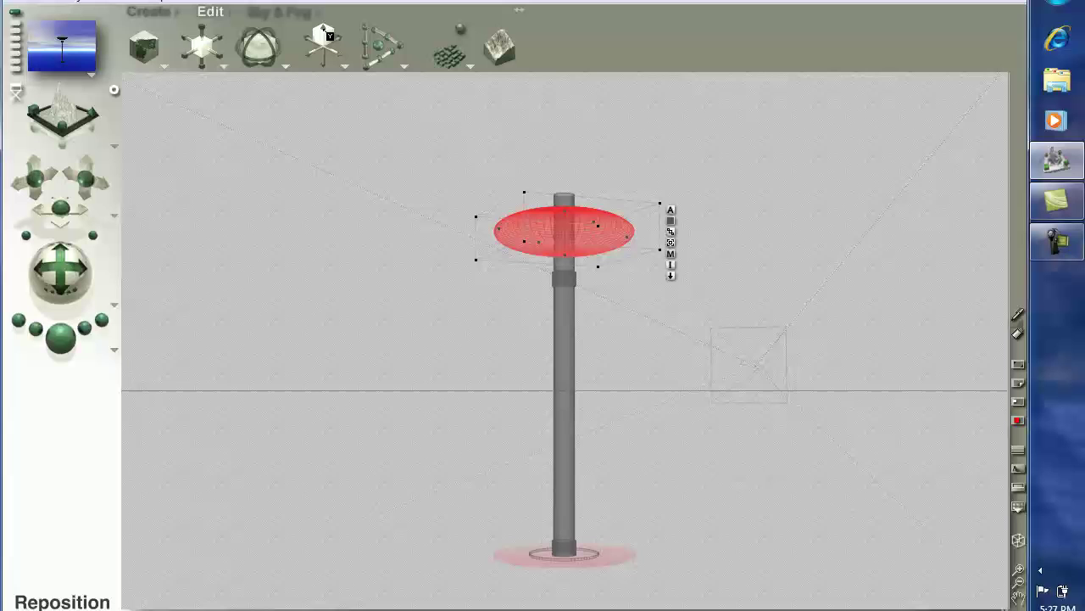
Step: Set the cymbal disc to a positive boolean in its Object Attributes
click(163, 17)
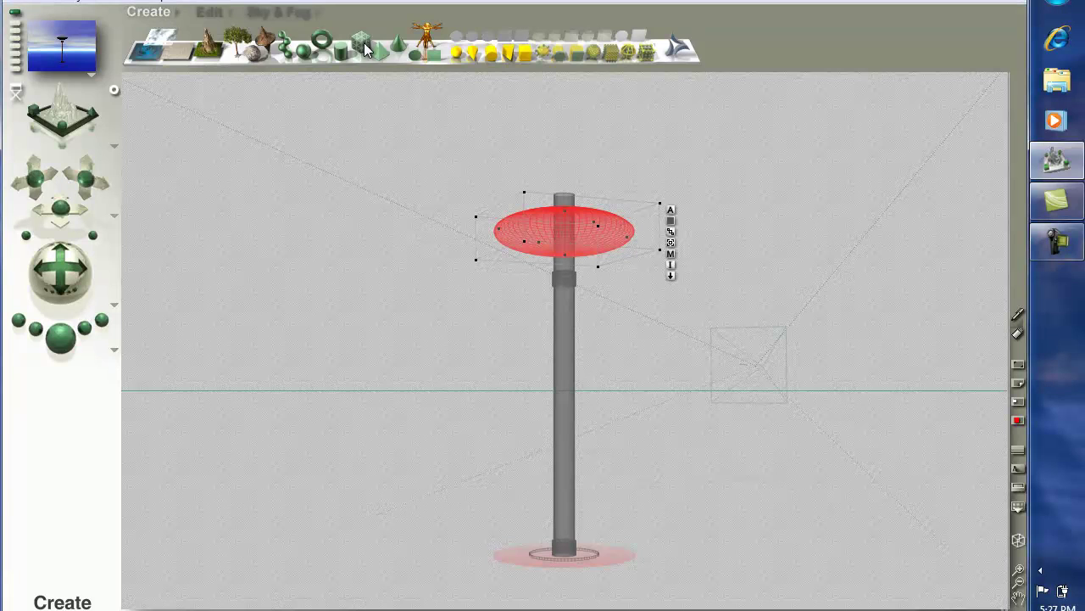
click(671, 212)
click(717, 314)
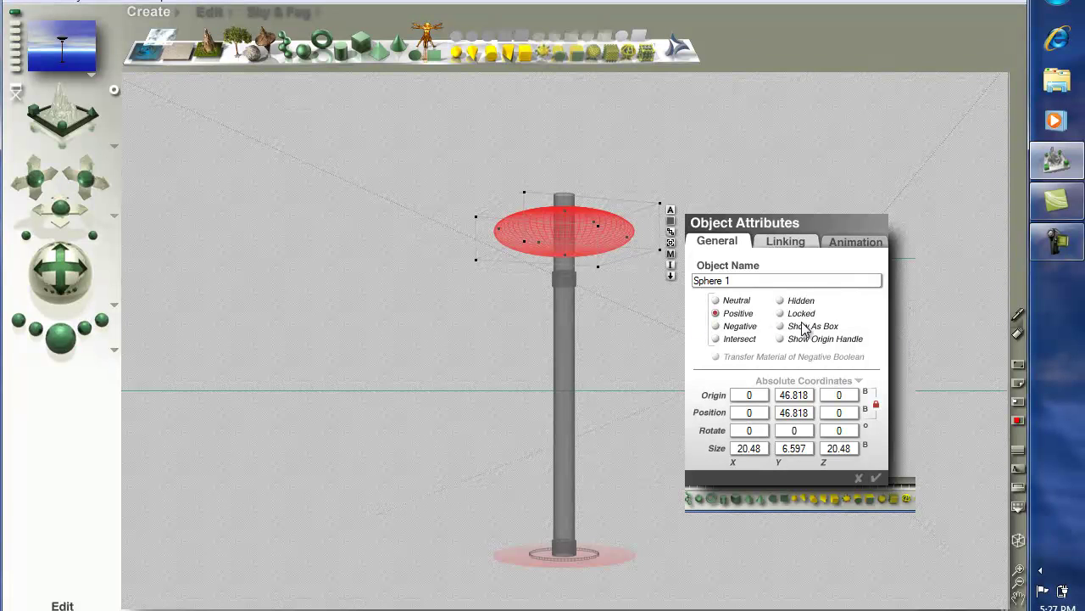
click(876, 477)
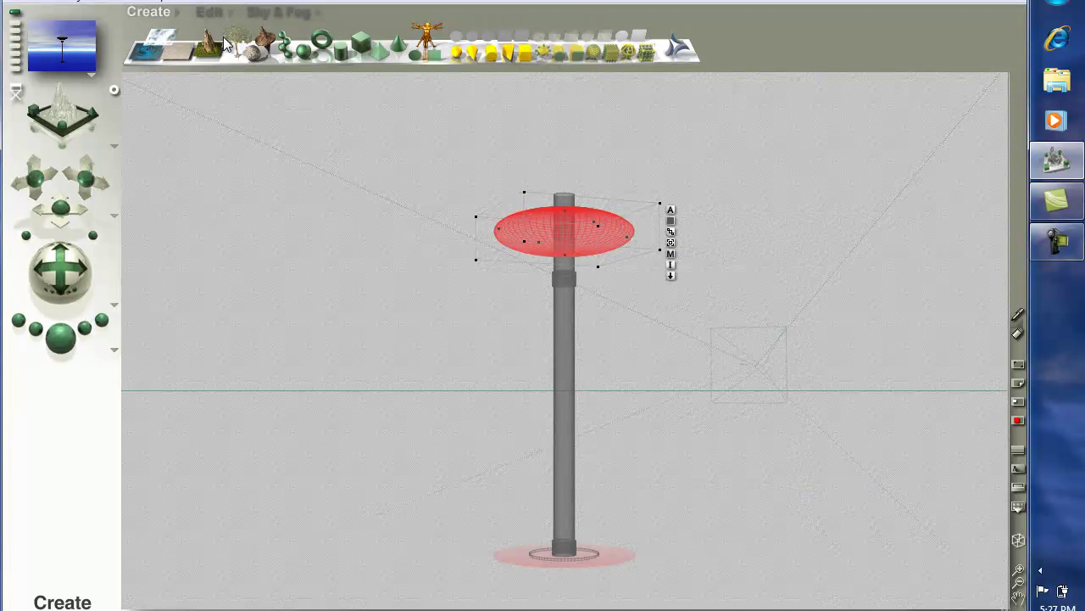
Step: Add a second sphere at the pole's base, undoing an accidental enlargement
click(302, 52)
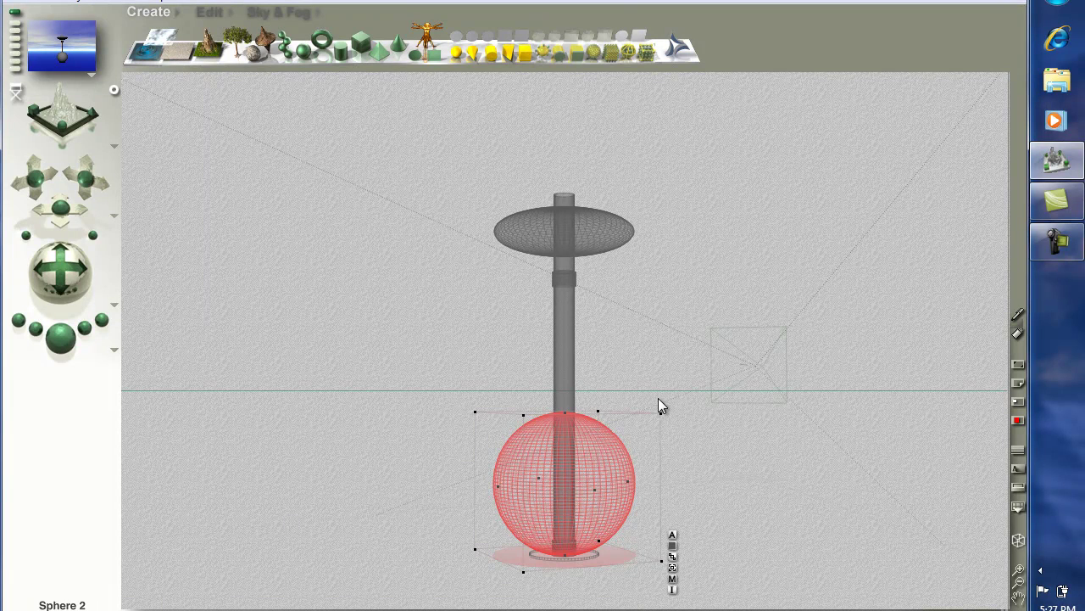
drag(662, 413, 676, 412)
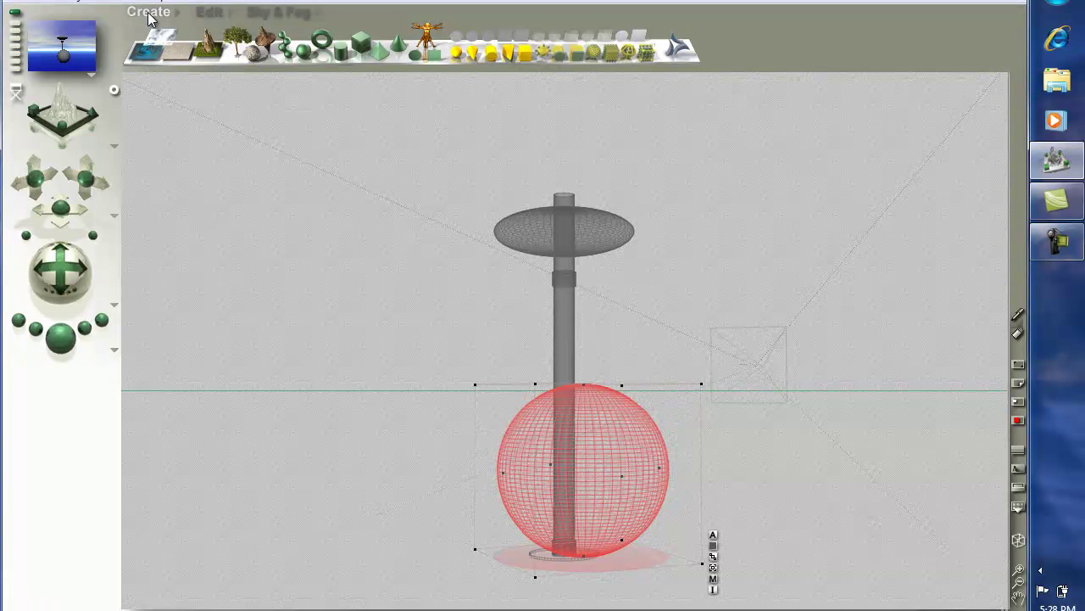
click(53, 4)
click(70, 14)
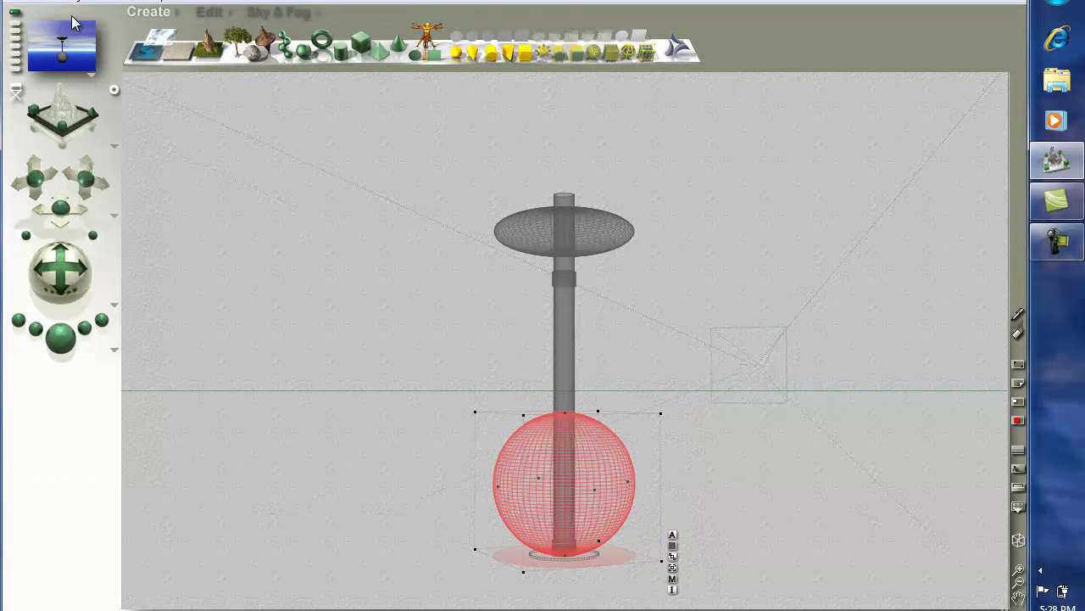
Step: Enlarge Sphere 2 into a large dome around the pole, then select it with the cymbal disc
click(209, 12)
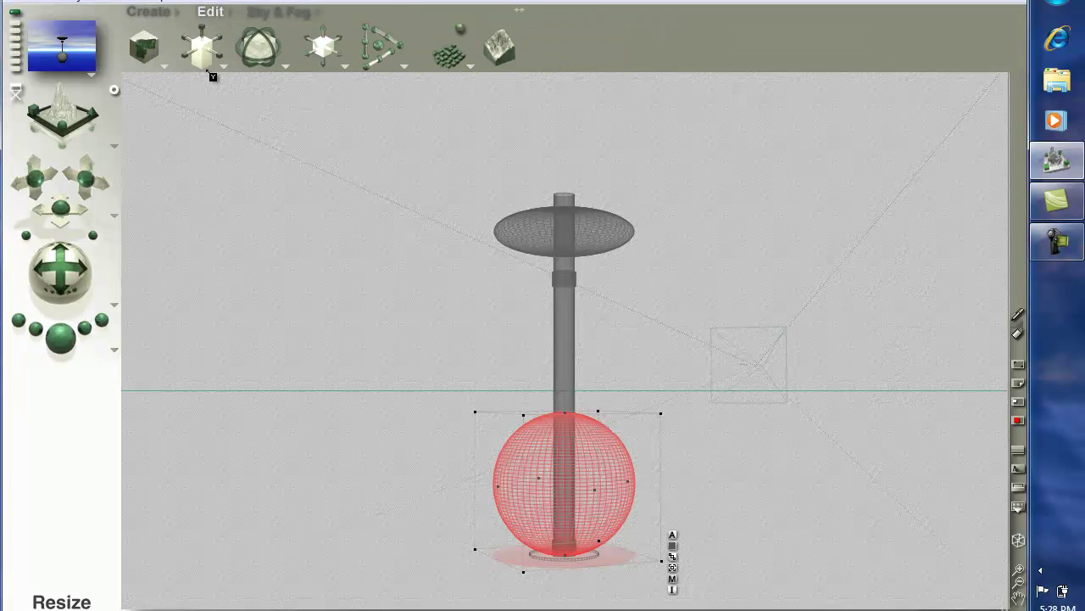
mouse_move(208, 61)
mouse_down()
mouse_move(213, 46)
mouse_move(201, 40)
mouse_up()
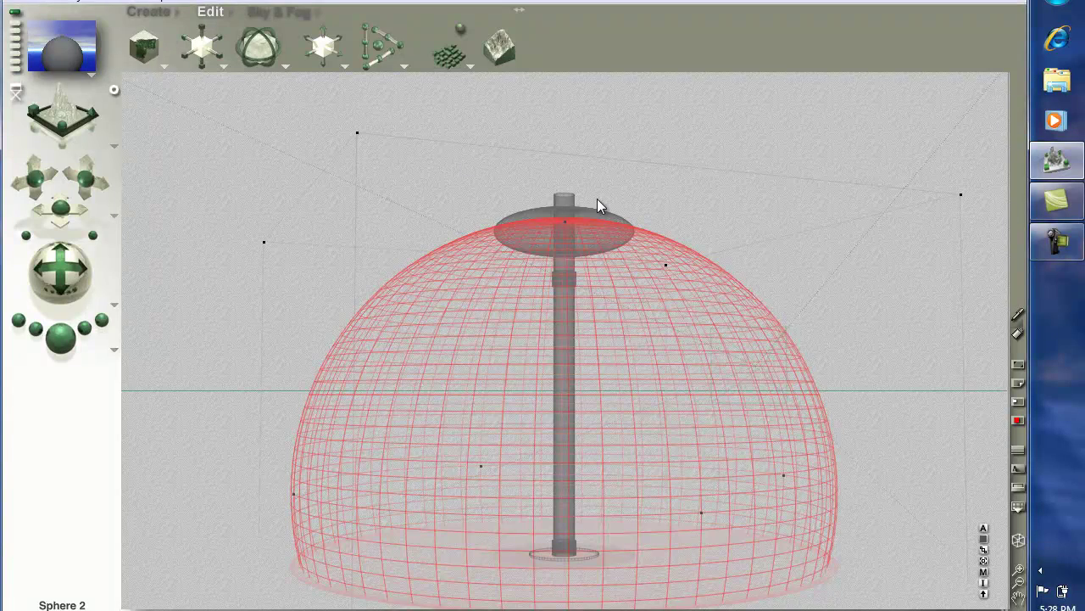
key(Tab)
key(Tab)
key(Tab)
key(Tab)
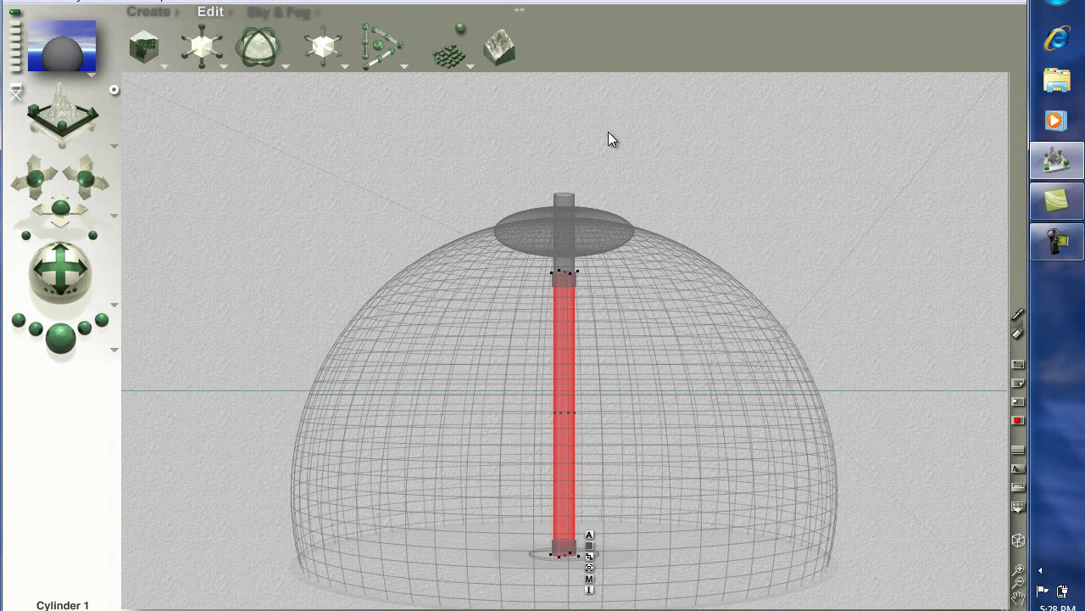
key(Tab)
key(Tab)
key(Tab)
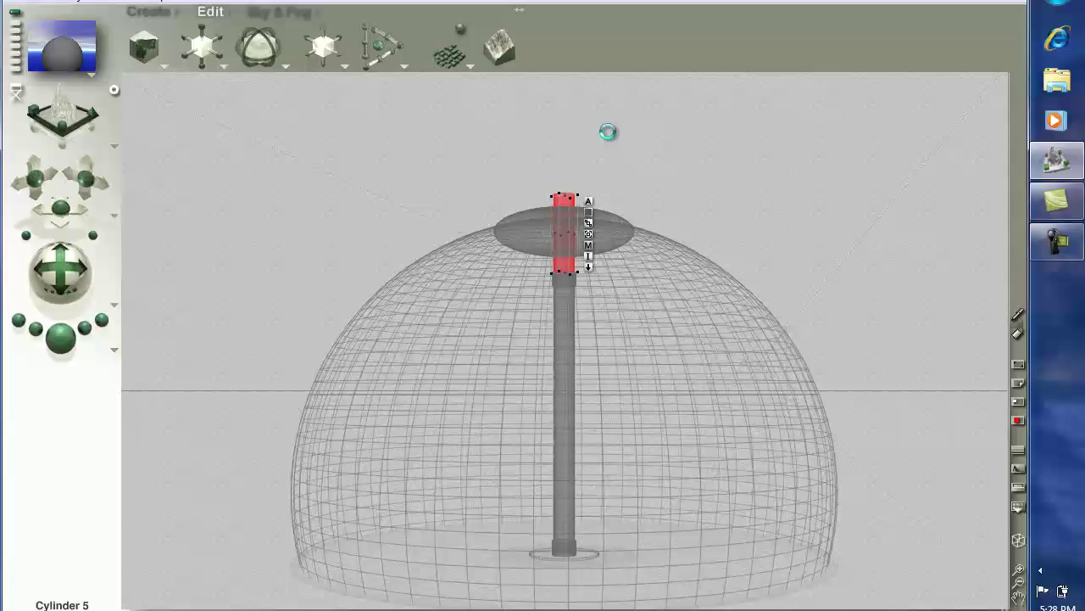
key(shift+Tab)
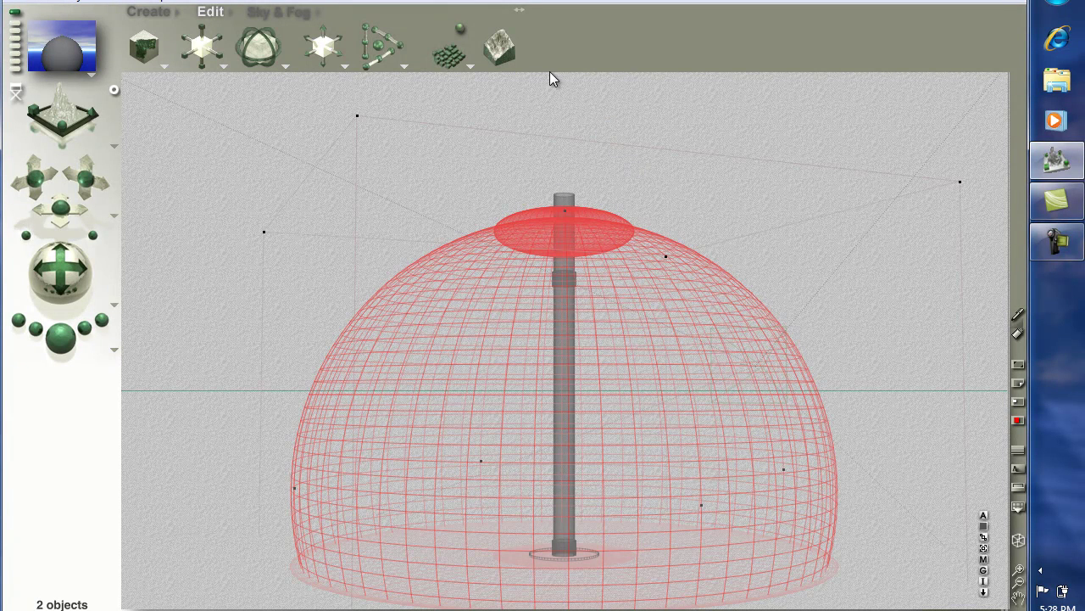
Step: Make the large dome a negative boolean that does not pass on its material
click(582, 113)
click(672, 285)
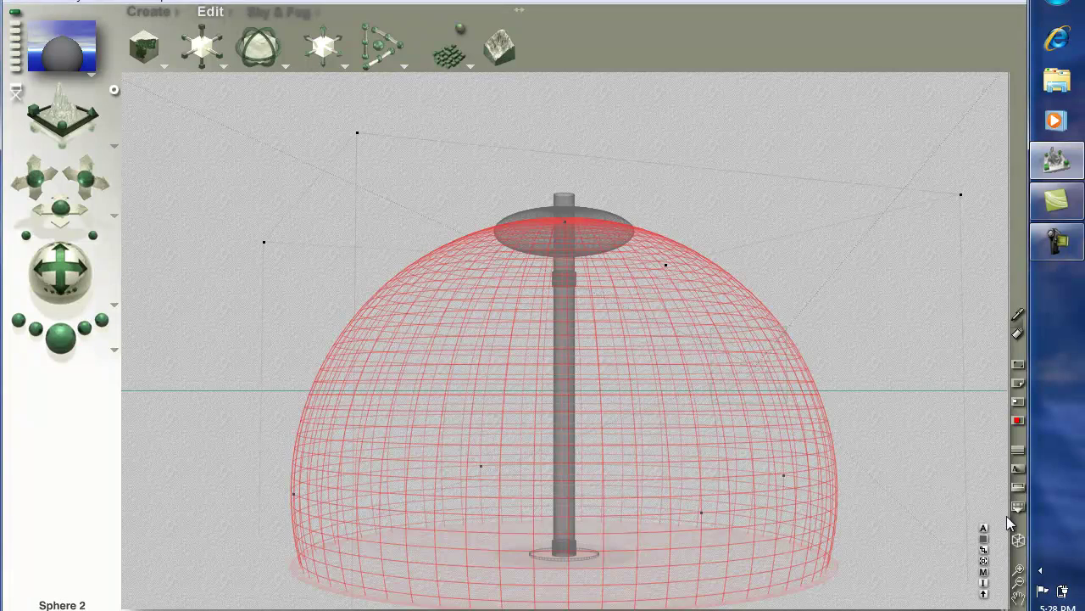
click(982, 531)
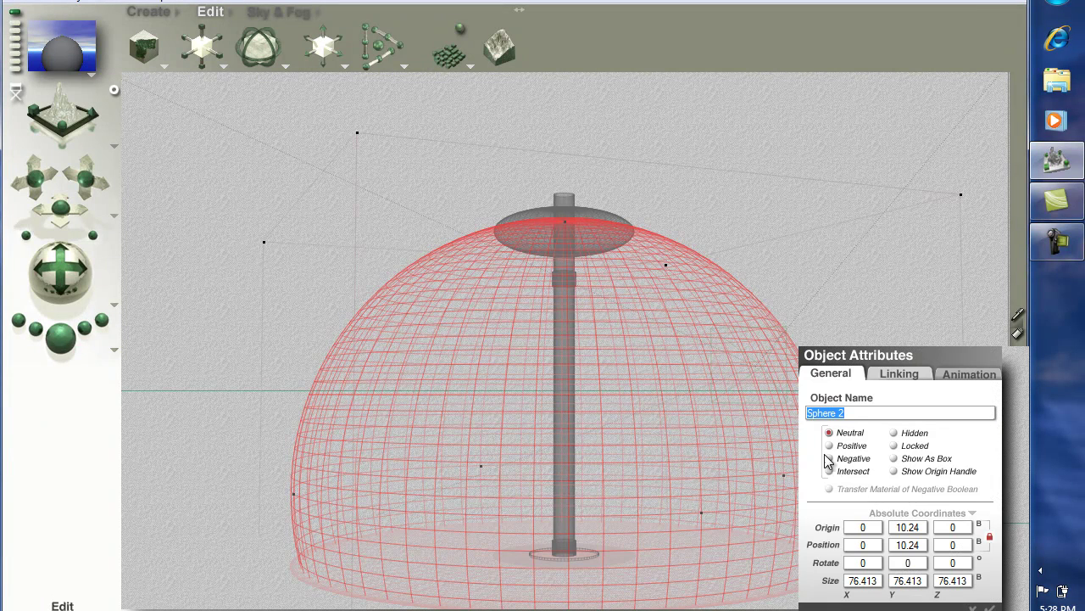
click(830, 458)
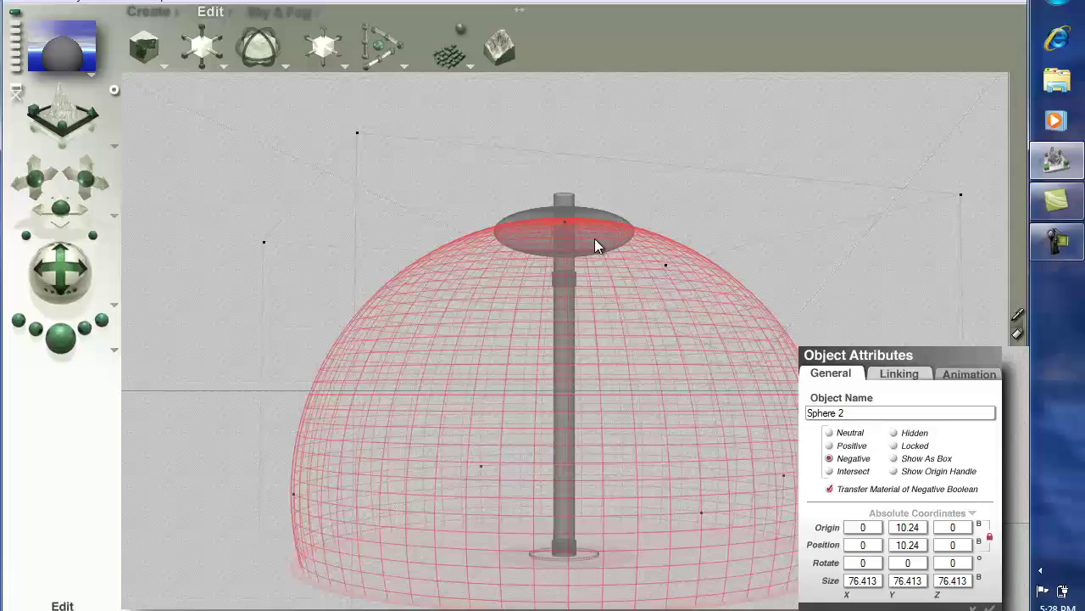
click(831, 489)
click(991, 607)
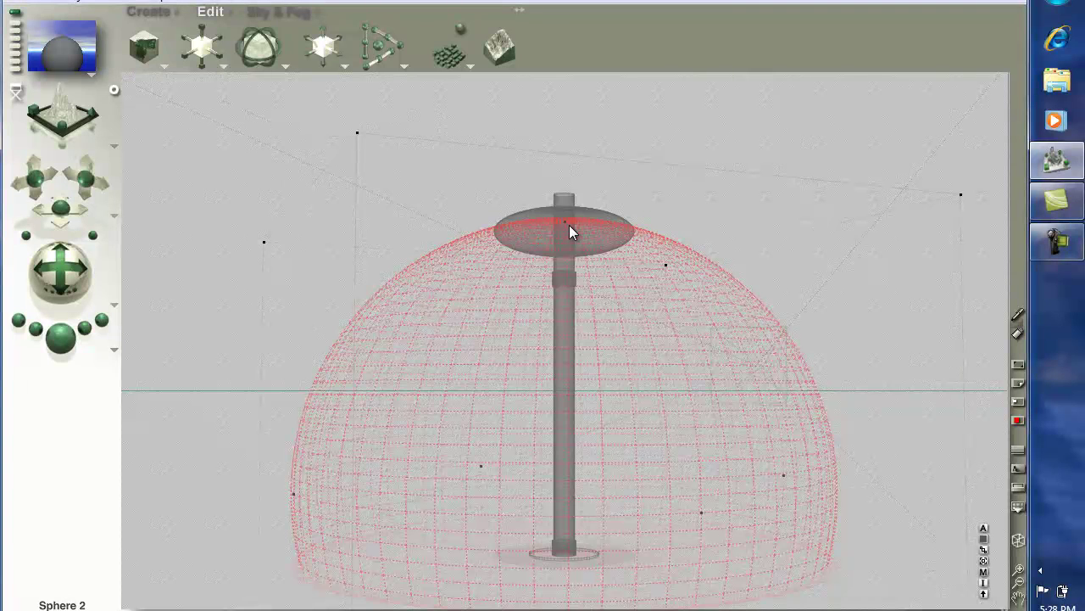
Step: Group the cymbal disc with the dome and render the scene
key(Tab)
key(Tab)
key(Tab)
key(Tab)
key(Tab)
key(Tab)
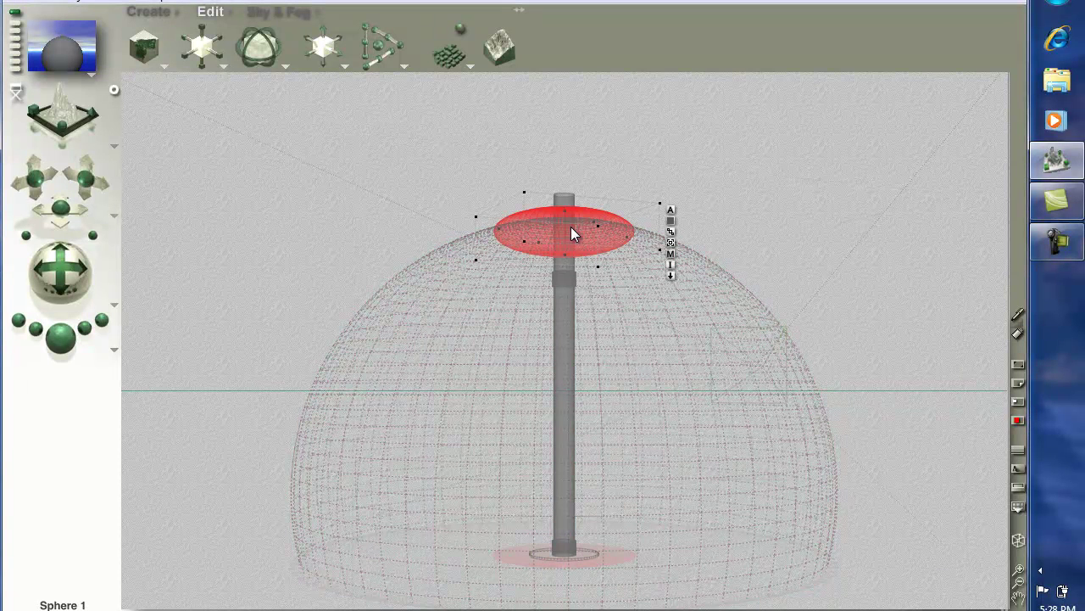
shift+click(571, 234)
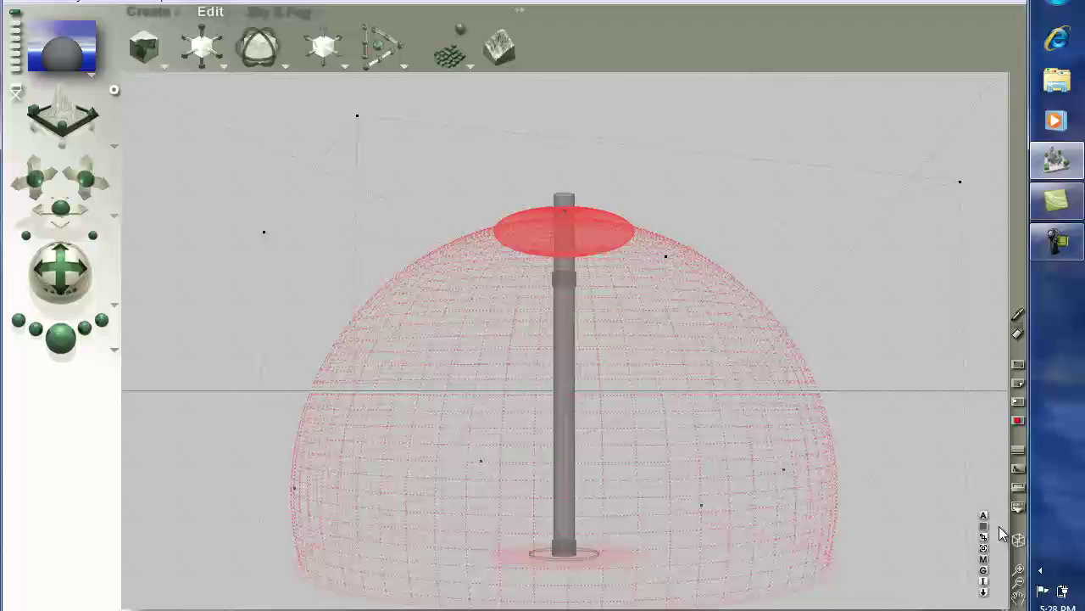
click(984, 573)
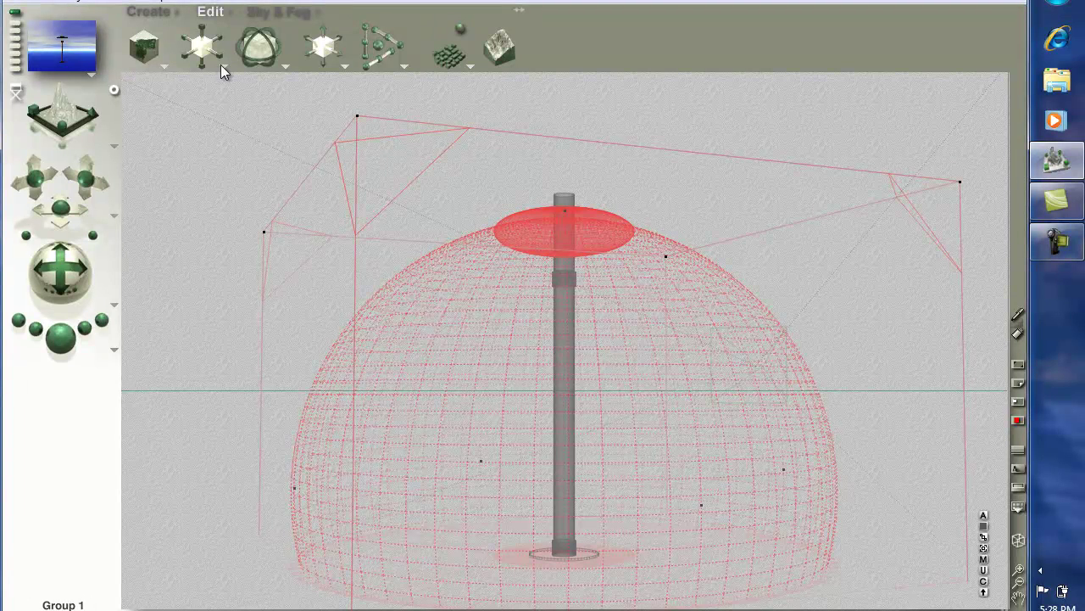
click(64, 343)
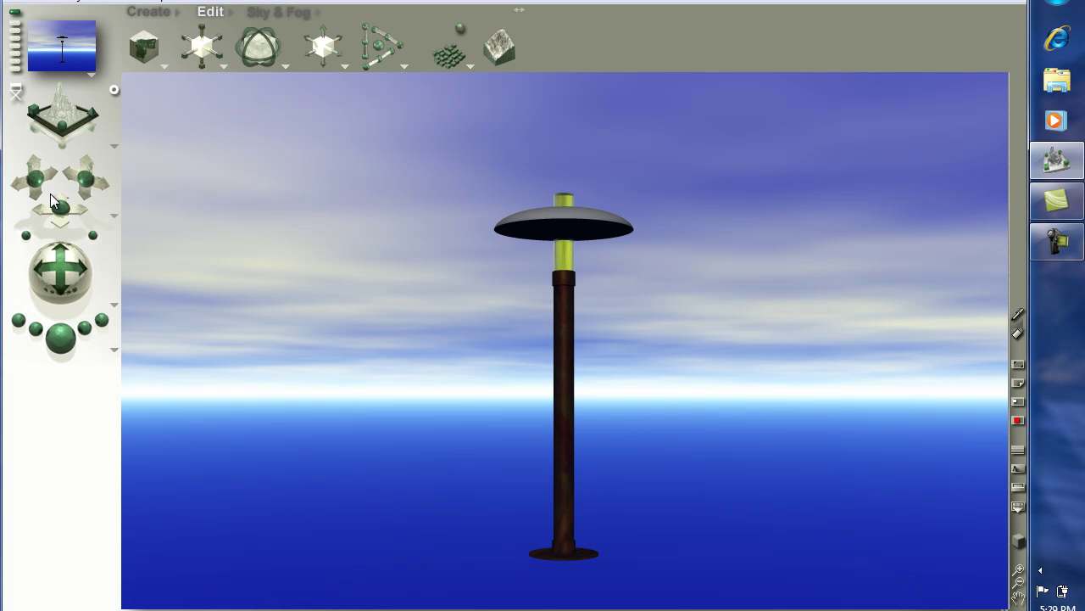
Step: Open the Camera & 2D Projection settings from the trackball and close them with OK
double_click(65, 208)
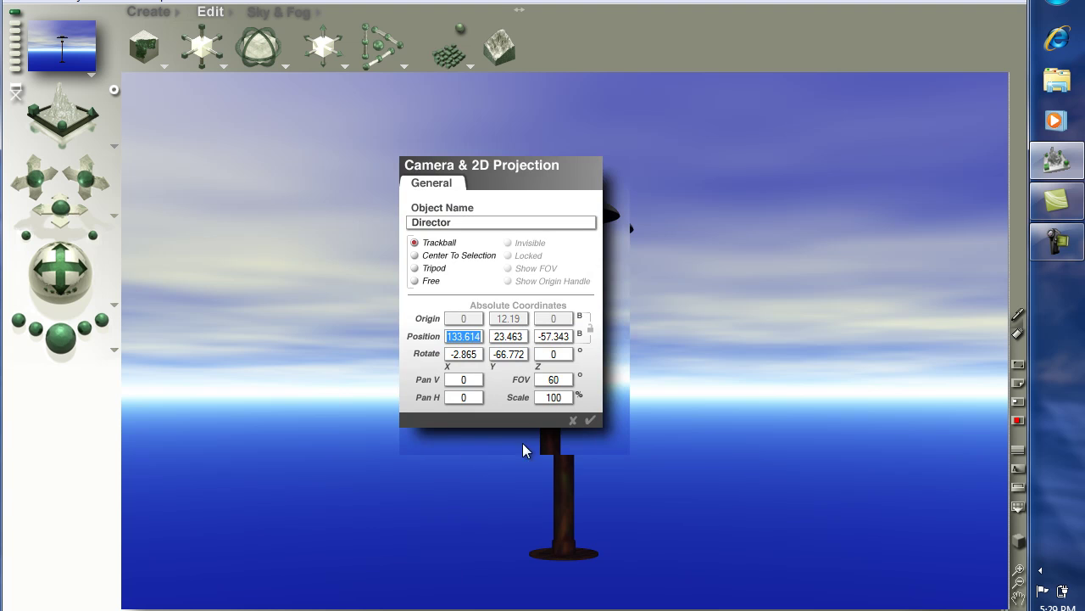
click(589, 421)
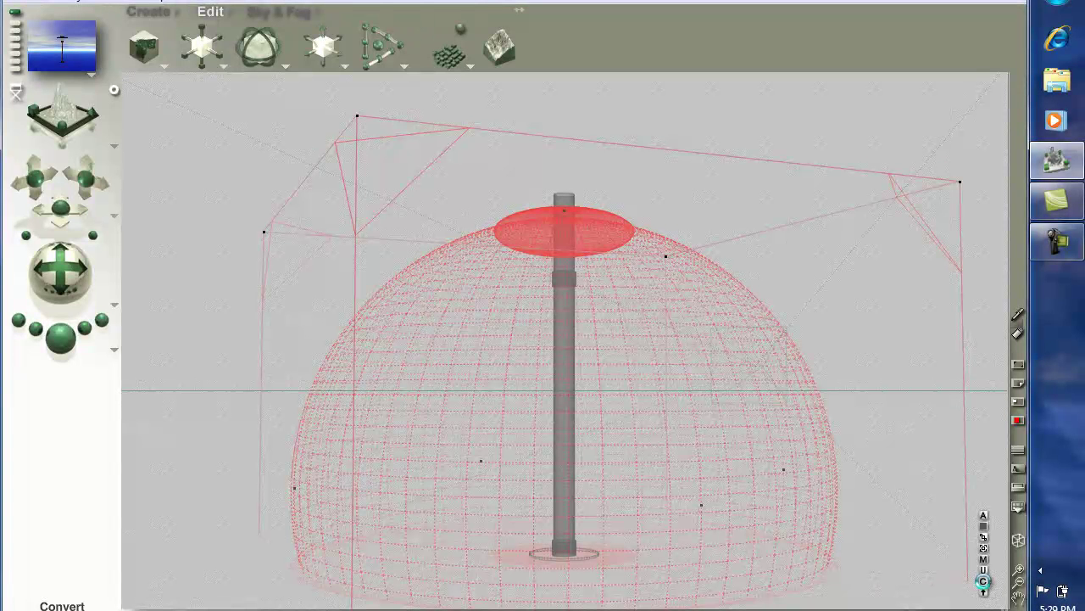
Step: Resize Group 1 to 66.413 × 68.115 × 66.413 in Object Attributes, origin locked to position
click(984, 581)
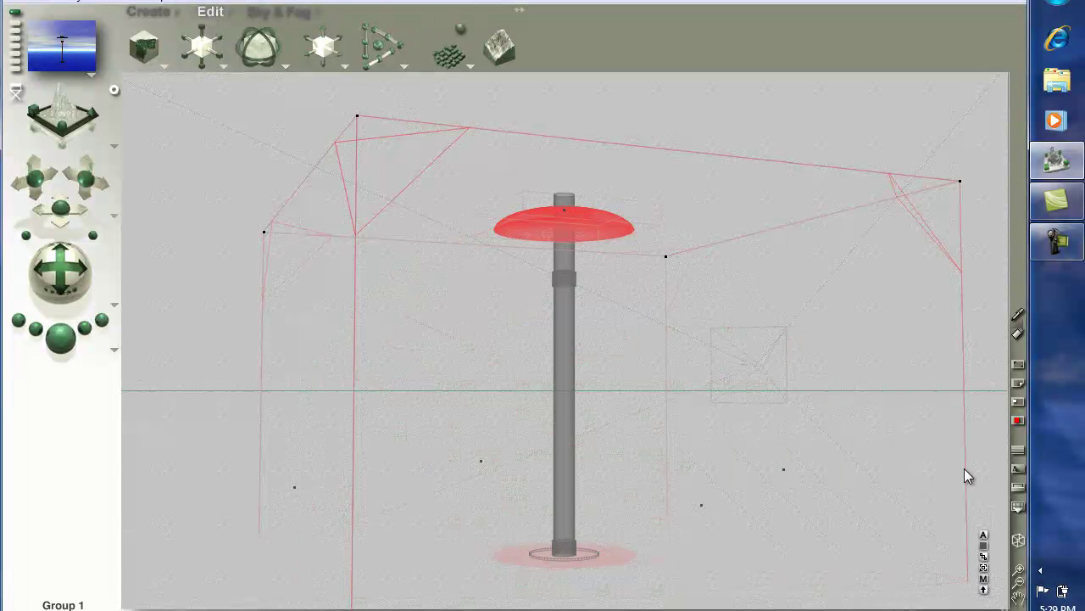
click(986, 536)
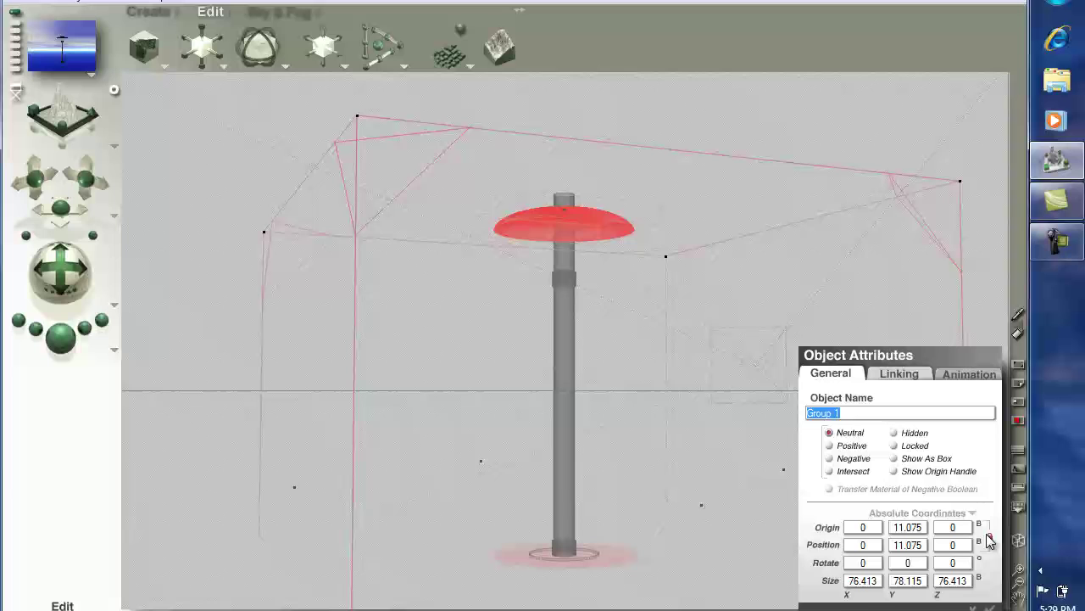
click(989, 537)
drag(860, 583, 848, 585)
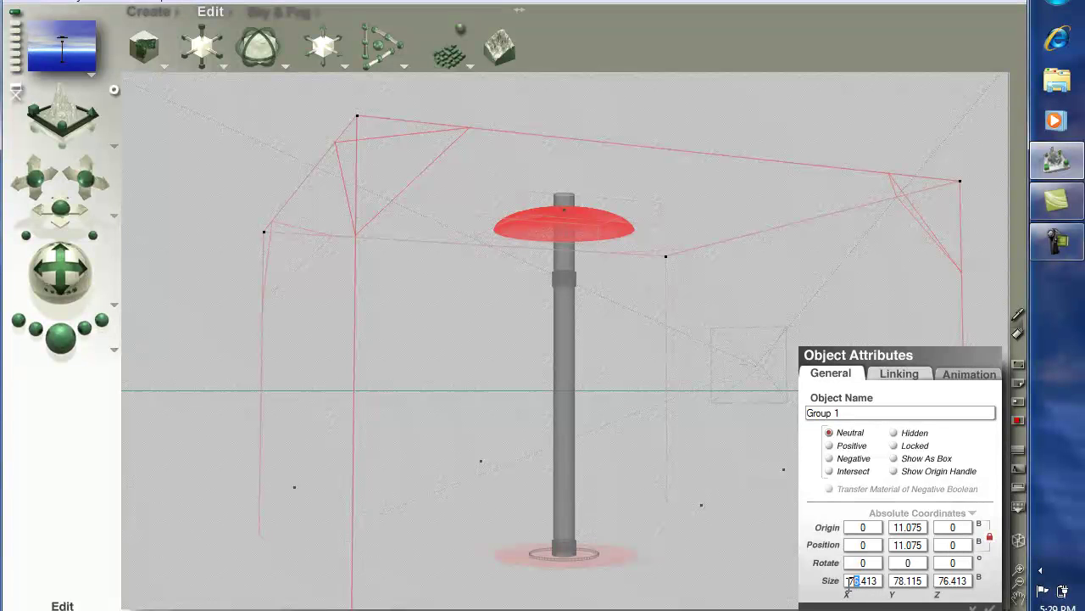
text(66)
drag(906, 582, 890, 584)
text(68)
drag(944, 583, 913, 590)
text(7666)
click(988, 607)
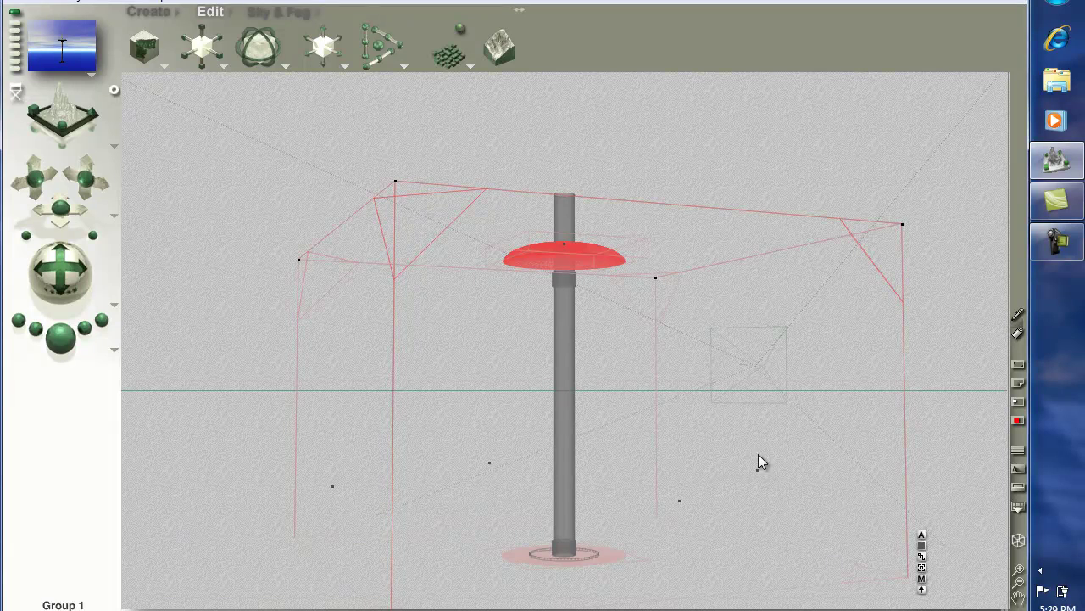
Step: Raise Group 1 onto the pole, then check it with a quick render from a tilted view
drag(326, 41, 327, 38)
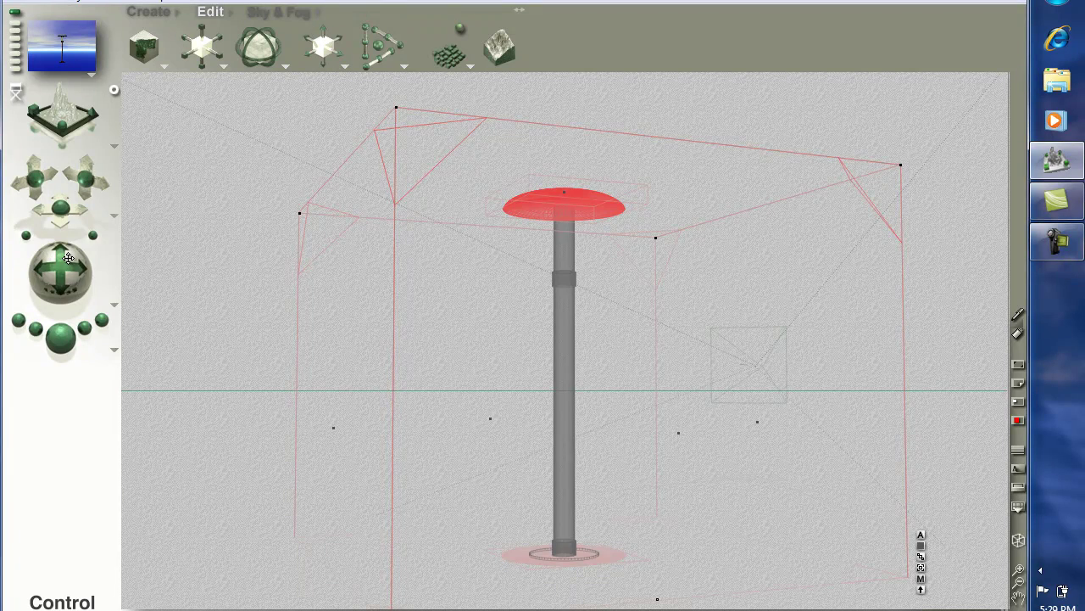
drag(67, 260, 65, 292)
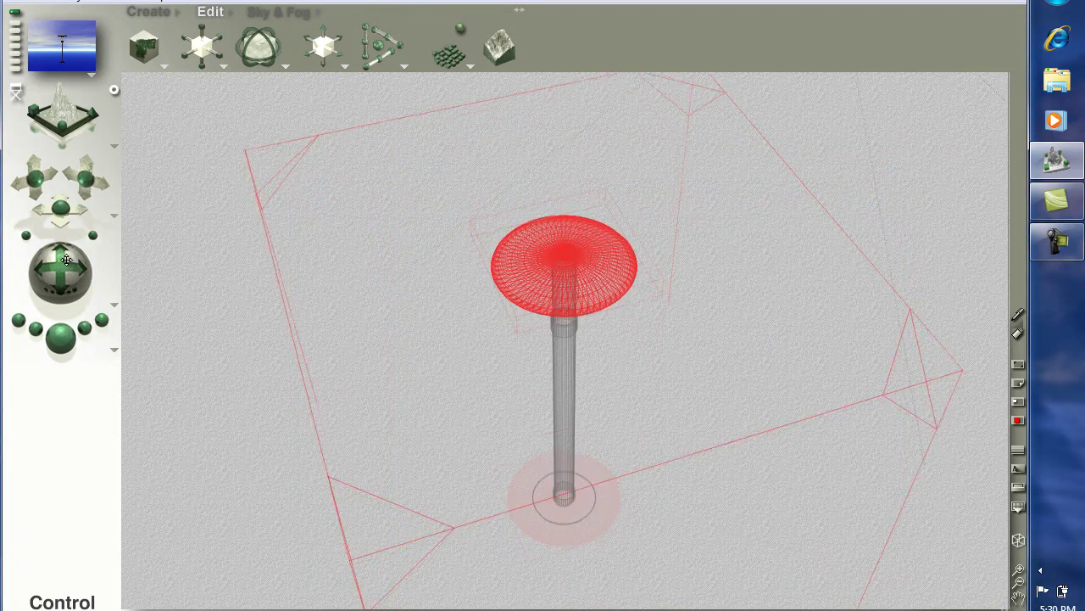
click(61, 339)
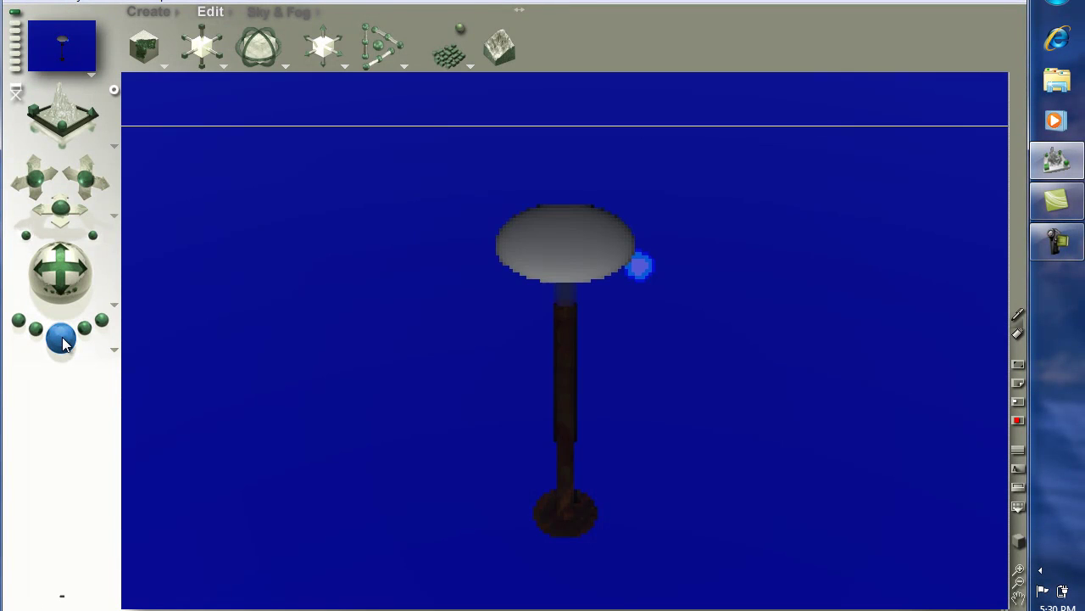
click(54, 267)
mouse_move(54, 266)
mouse_down()
mouse_move(51, 279)
mouse_move(54, 268)
mouse_up()
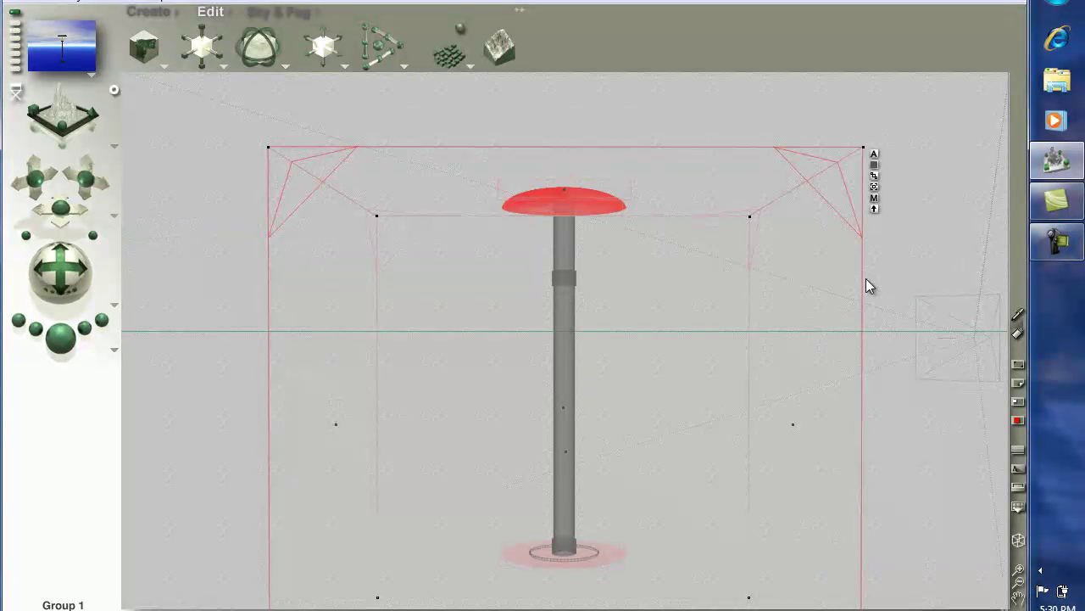
Step: Copy the bronze material from the pole, Cylinder 1, in the Materials Lab
click(567, 327)
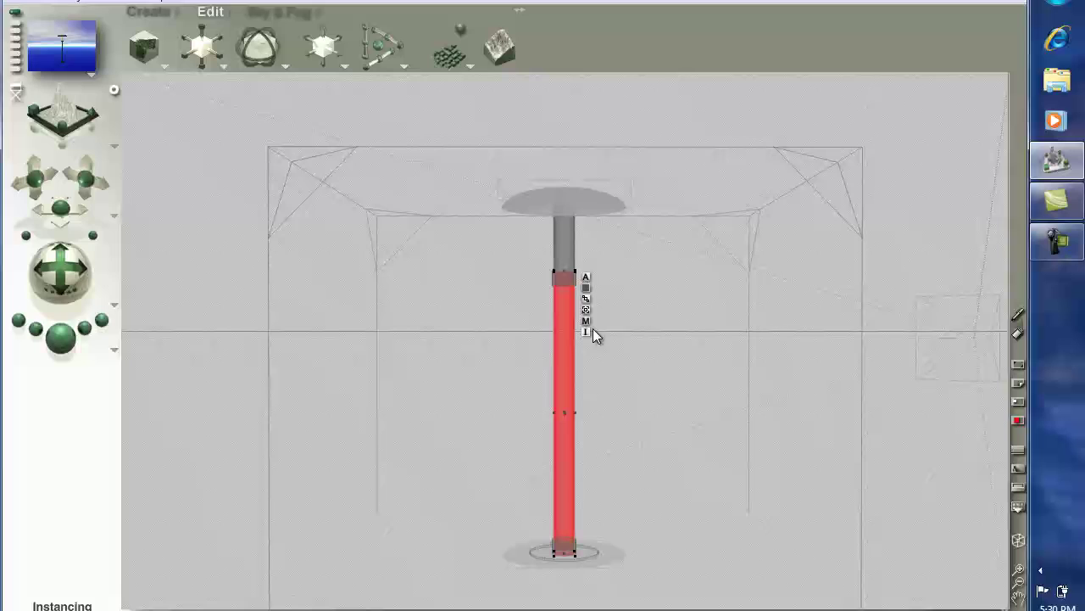
click(586, 321)
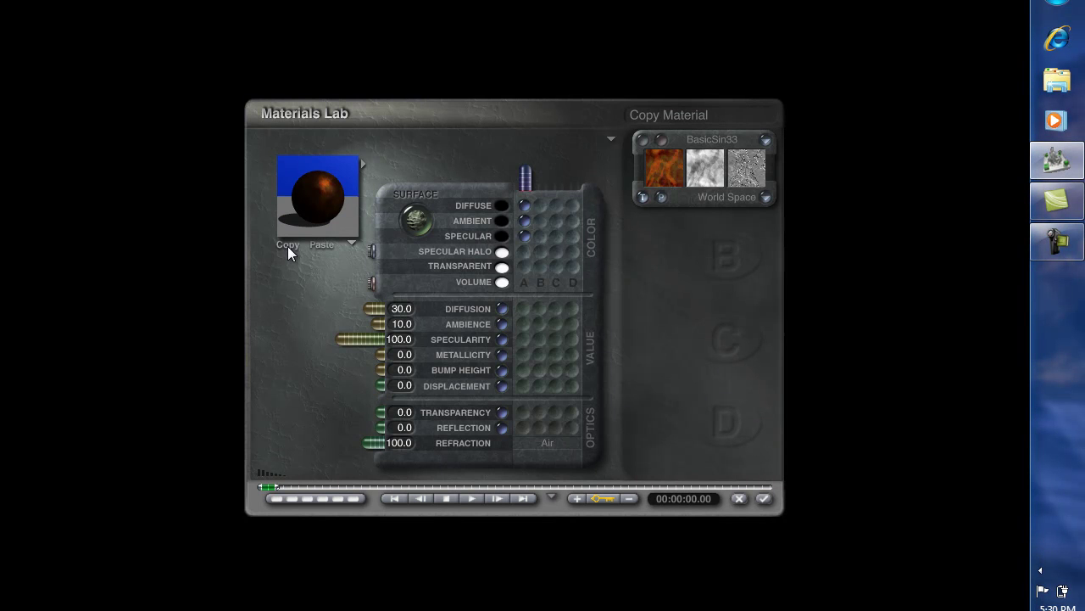
click(763, 499)
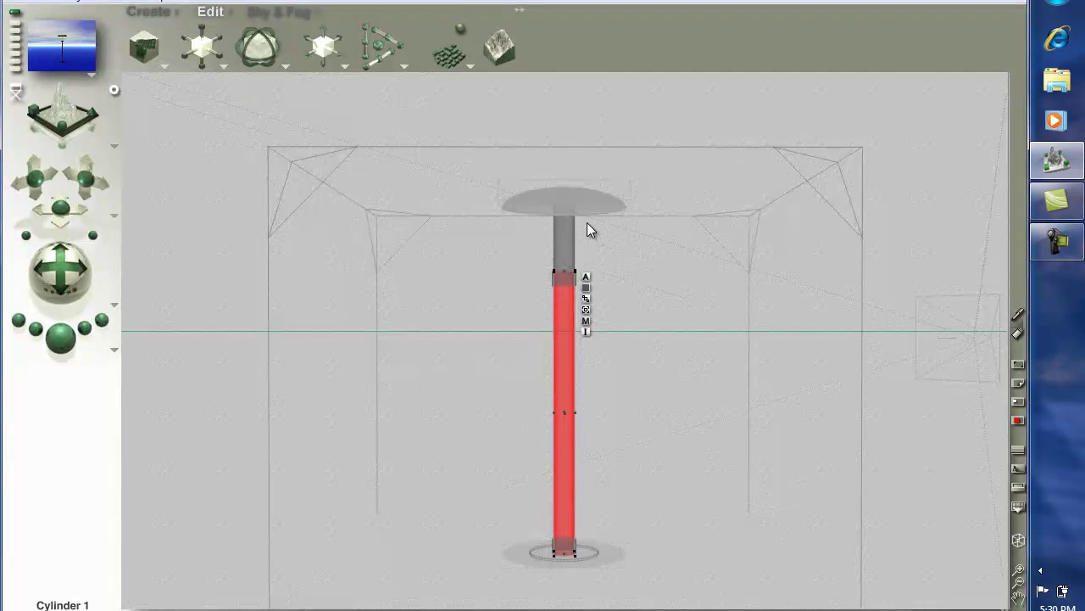
Step: Paste the bronze material onto Group 1 and render to check the match
key(Tab)
key(Tab)
key(Tab)
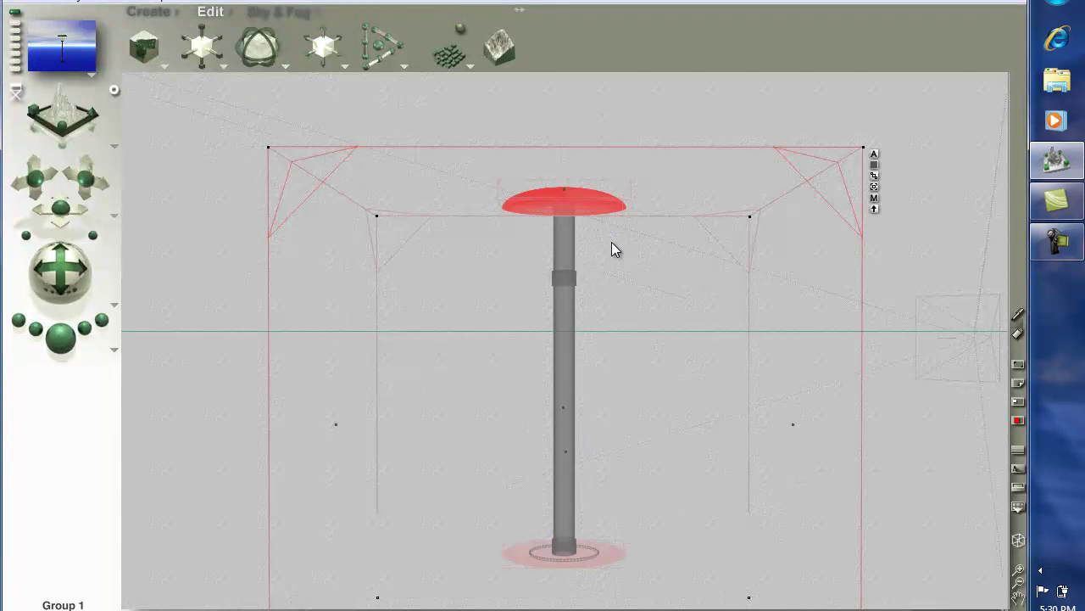
click(875, 198)
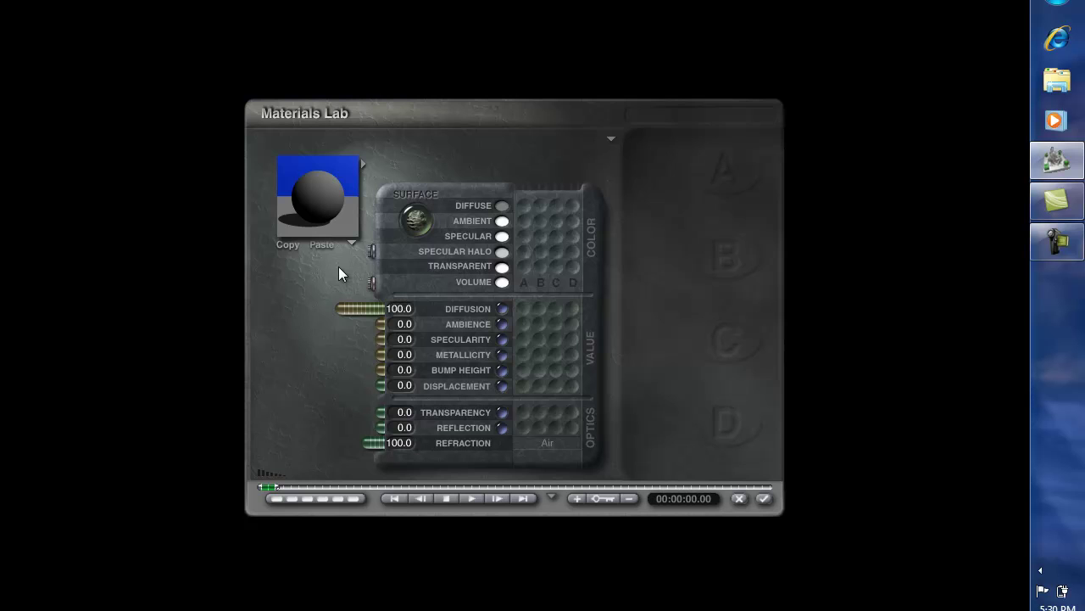
click(328, 248)
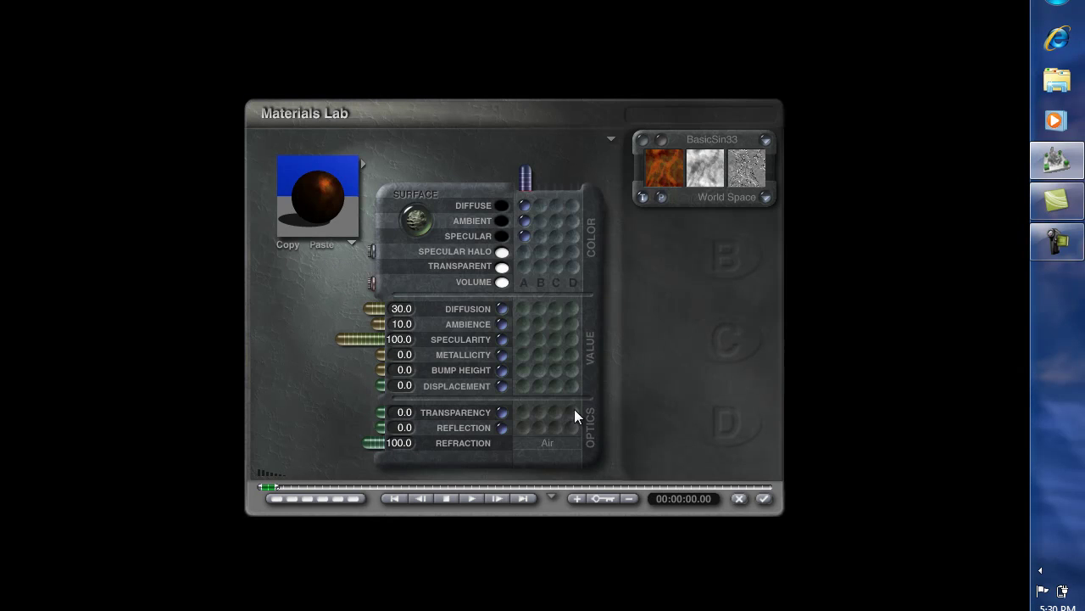
click(767, 498)
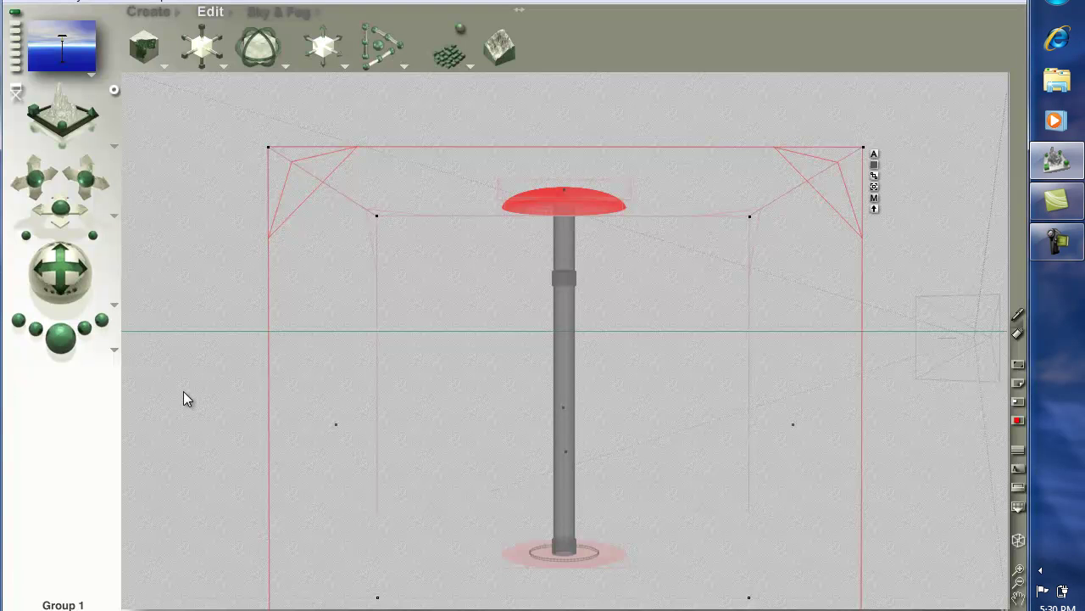
click(61, 338)
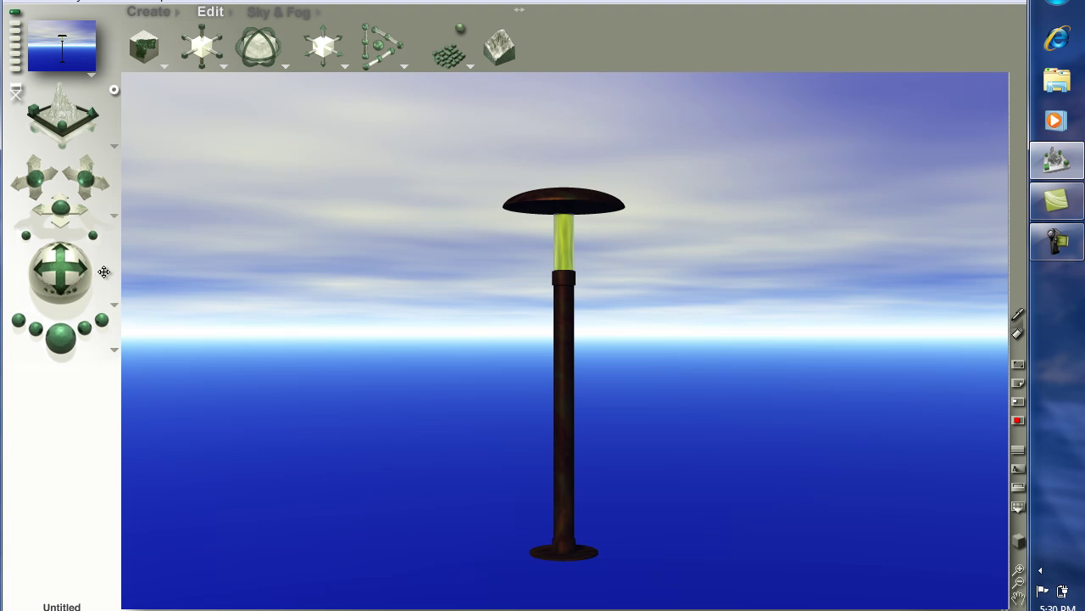
Step: Confirm the Camera & 2D Projection settings and return to the wireframe workspace
double_click(64, 278)
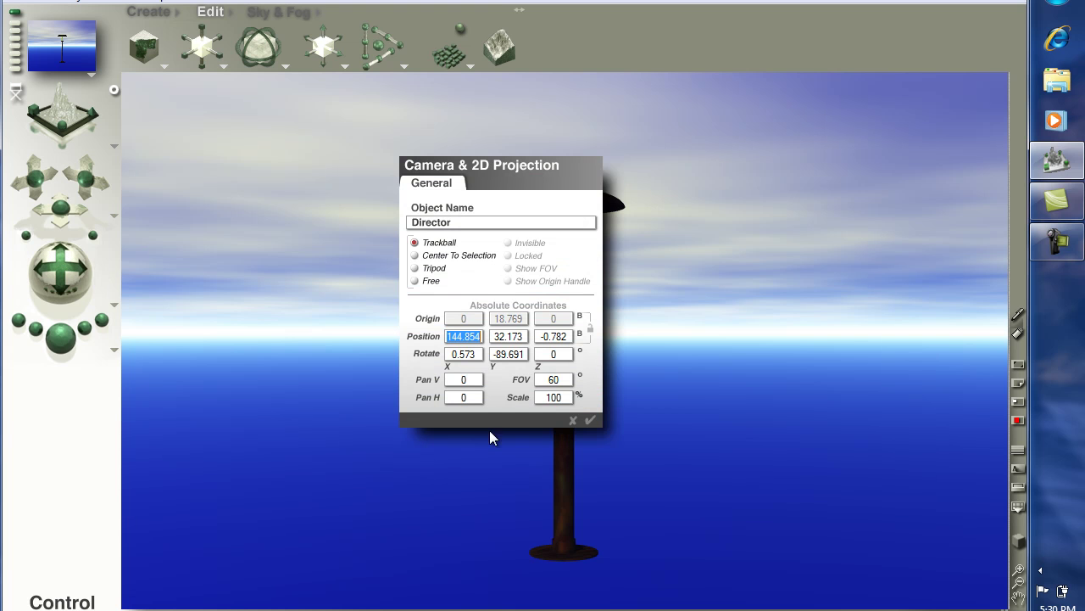
click(590, 422)
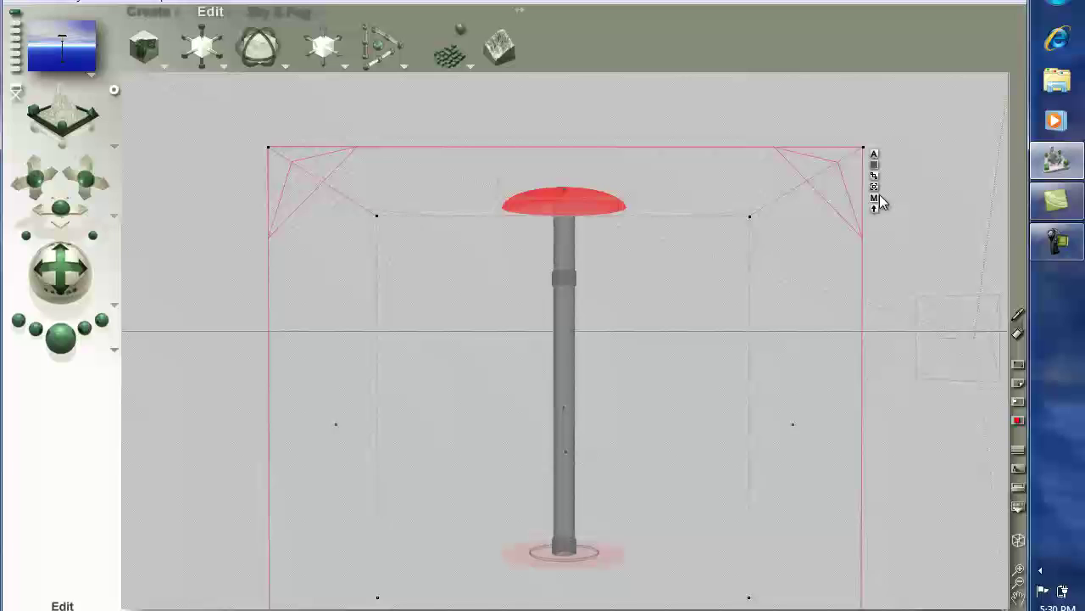
Step: Resize Group 1 to 56.413 × 58.115 × 56.413 and raise it higher on the lamp
click(875, 155)
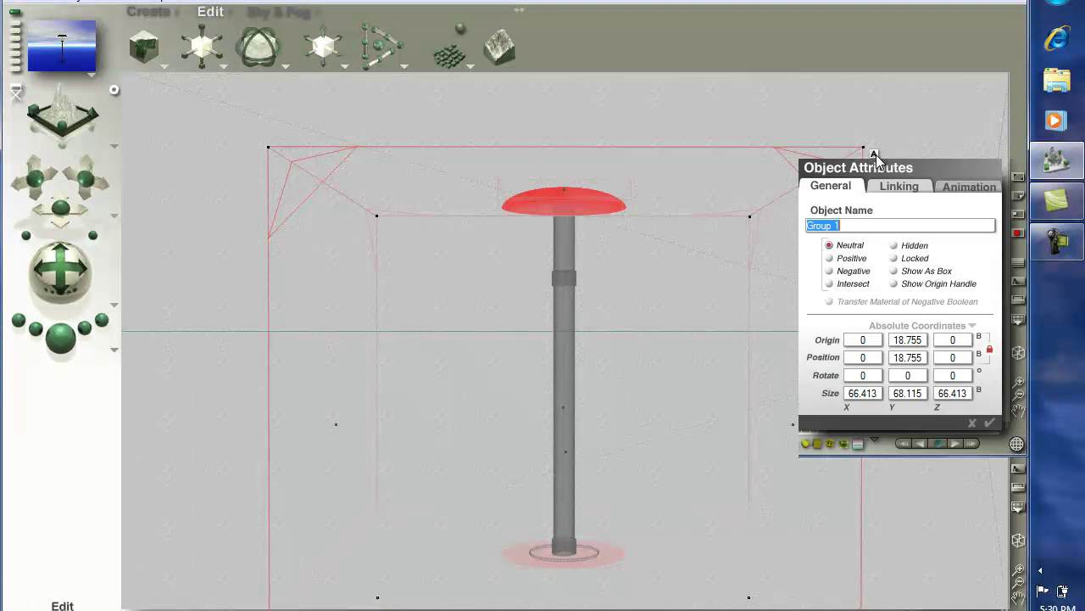
click(858, 393)
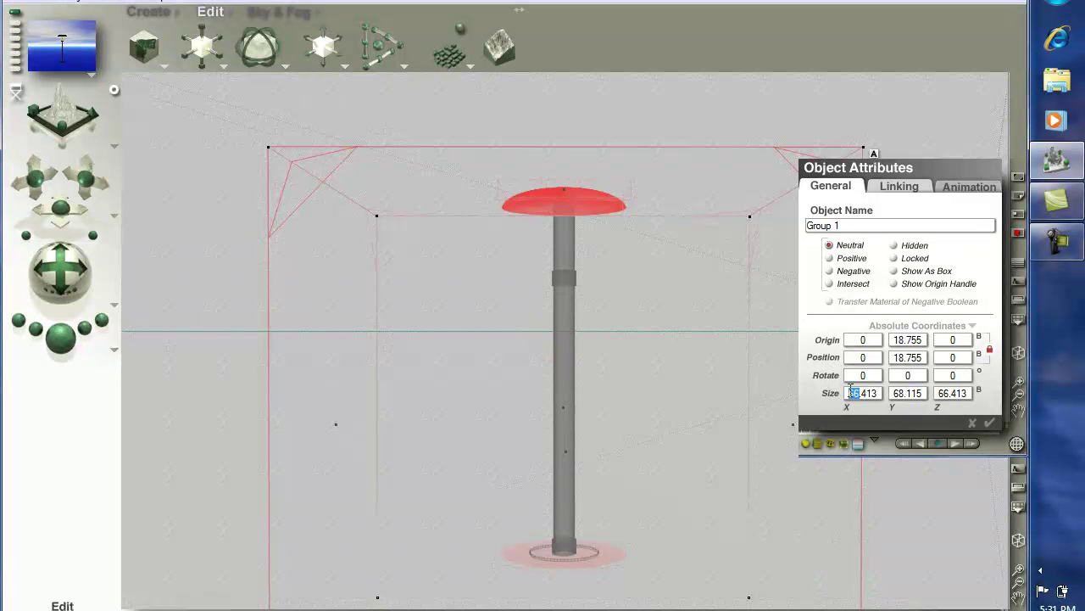
text(36)
key(BackSpace)
key(BackSpace)
text(56)
drag(905, 393, 879, 398)
text(58)
double_click(947, 393)
click(948, 392)
key(Return)
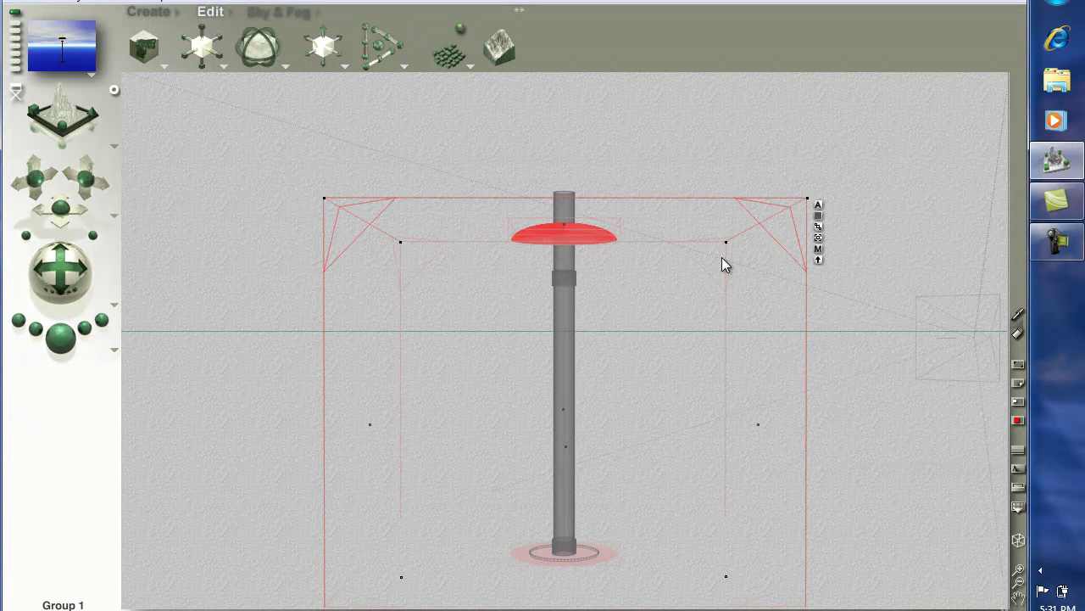
drag(327, 38, 328, 24)
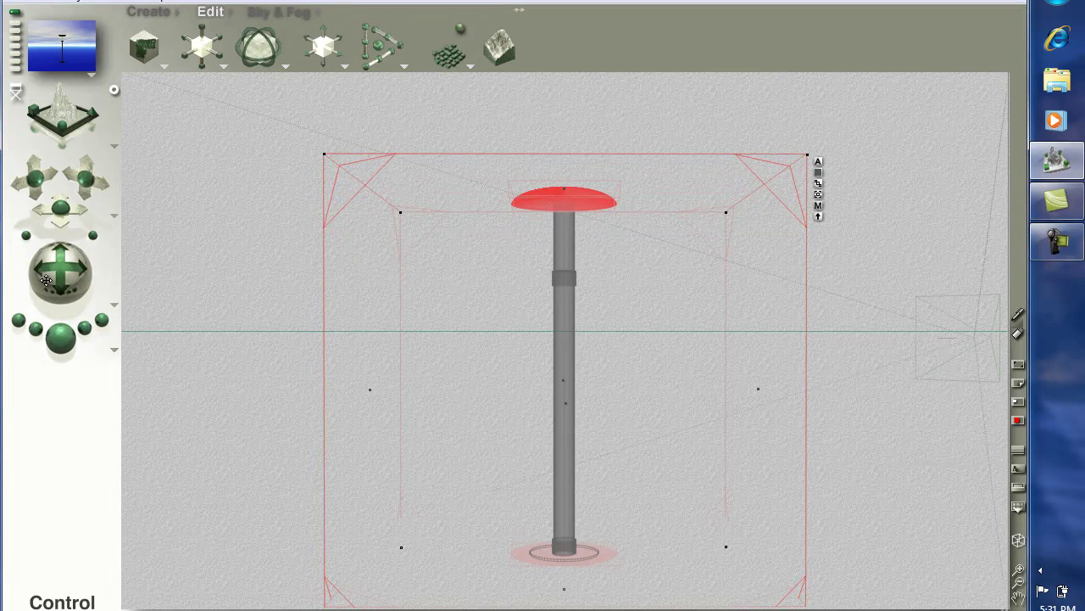
mouse_move(55, 278)
mouse_down()
mouse_move(55, 293)
mouse_move(55, 271)
mouse_up()
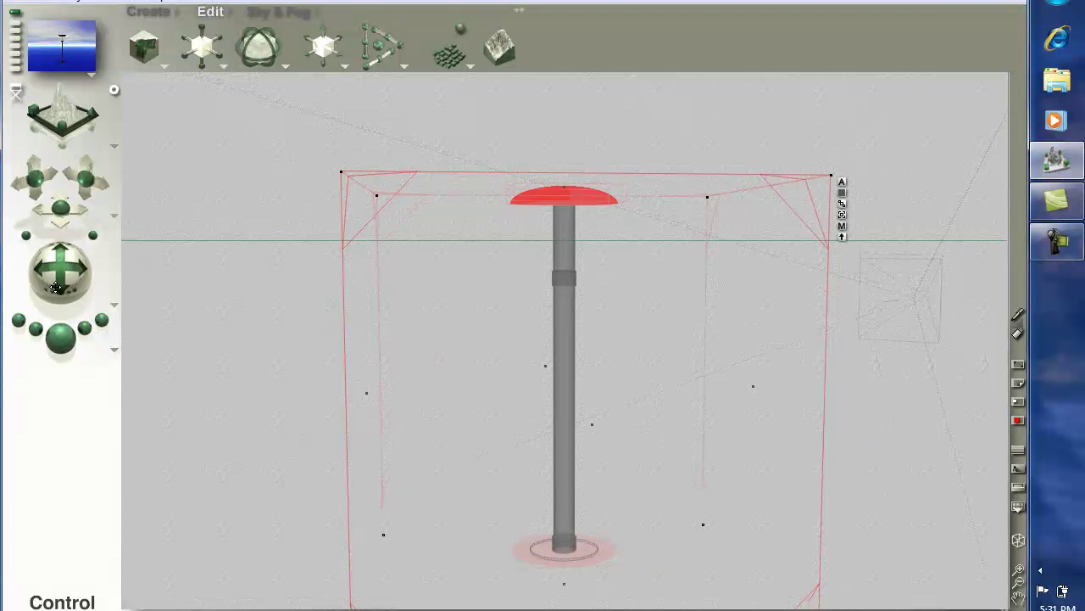
click(60, 337)
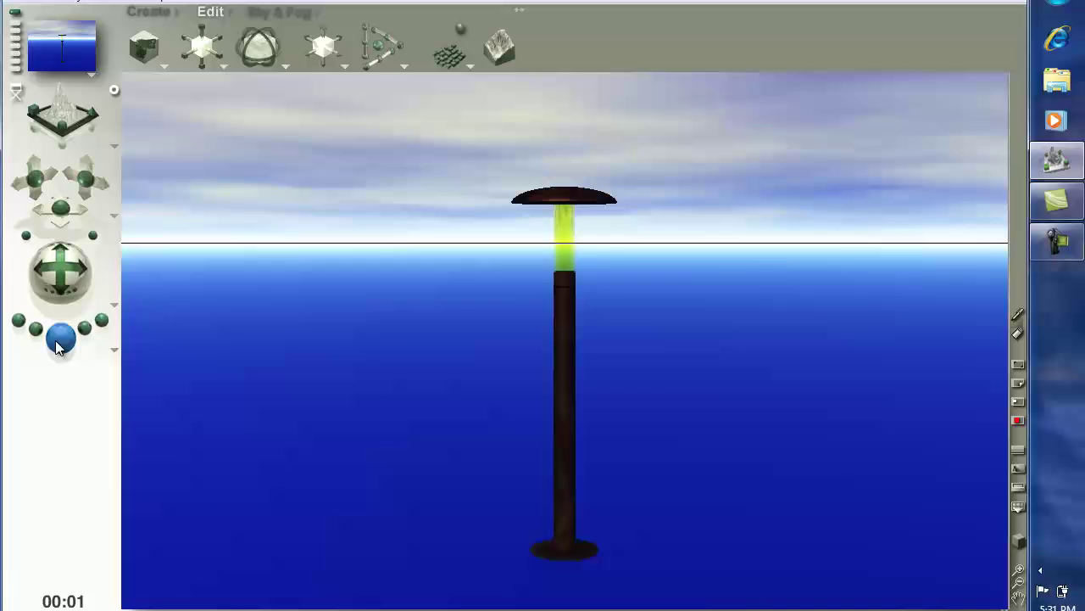
click(66, 268)
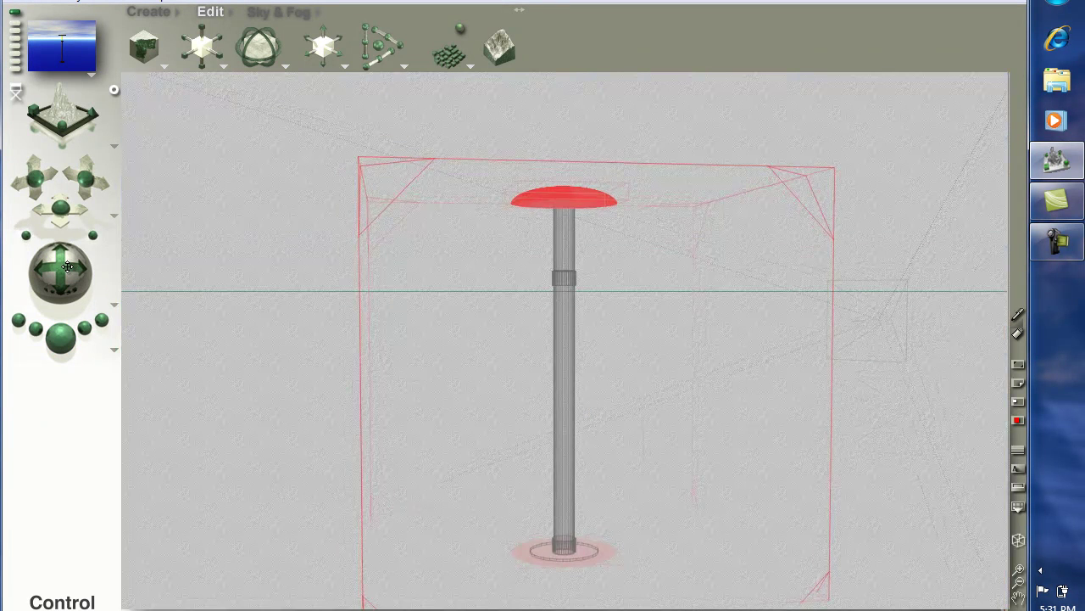
drag(66, 268, 67, 265)
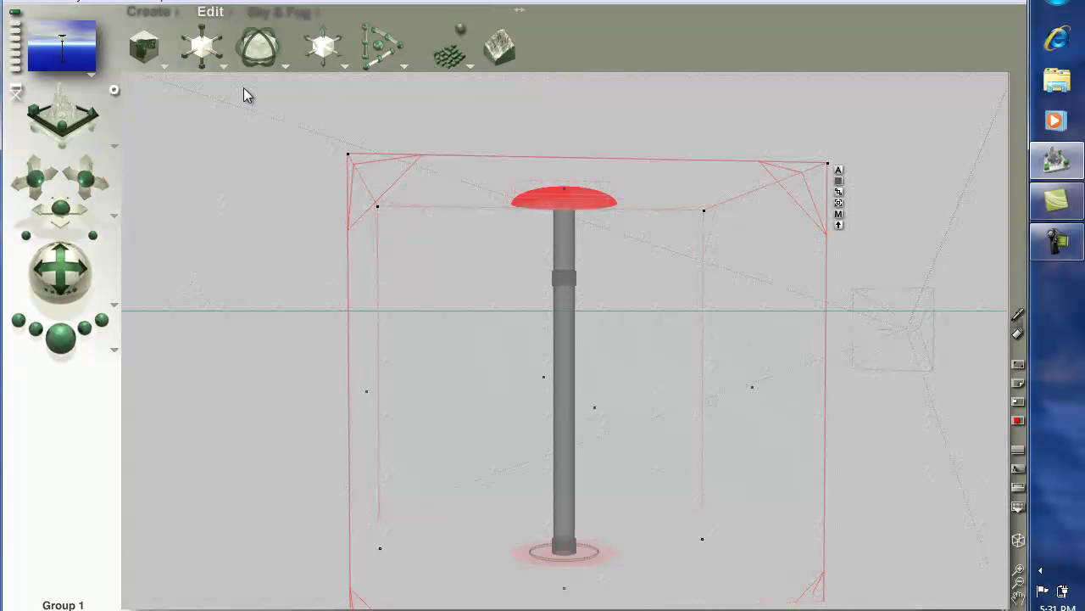
Step: Deselect the lamp and add a new cube to the scene
click(238, 145)
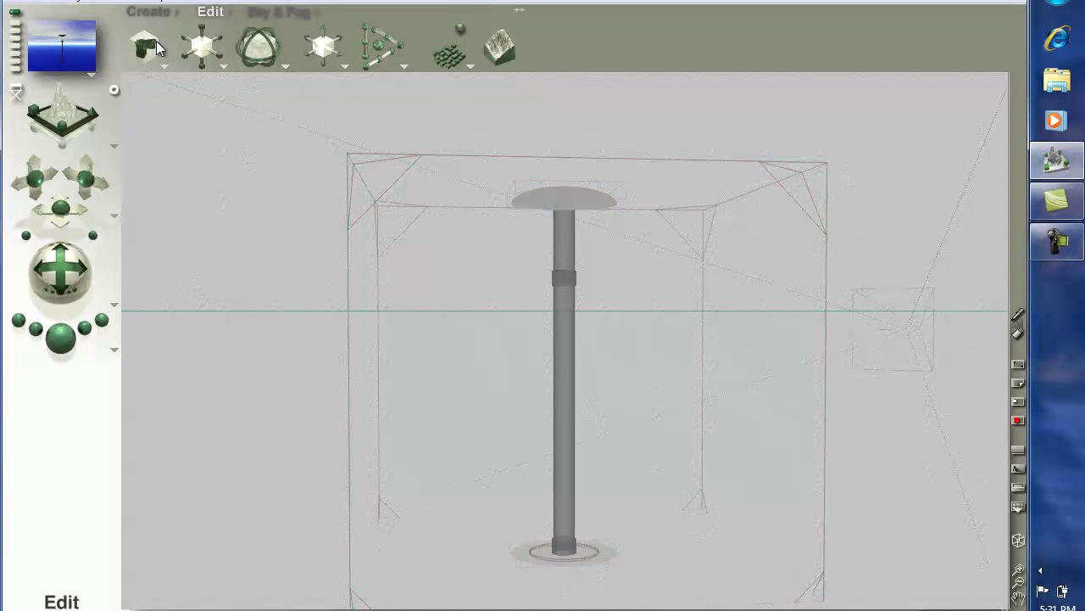
click(155, 13)
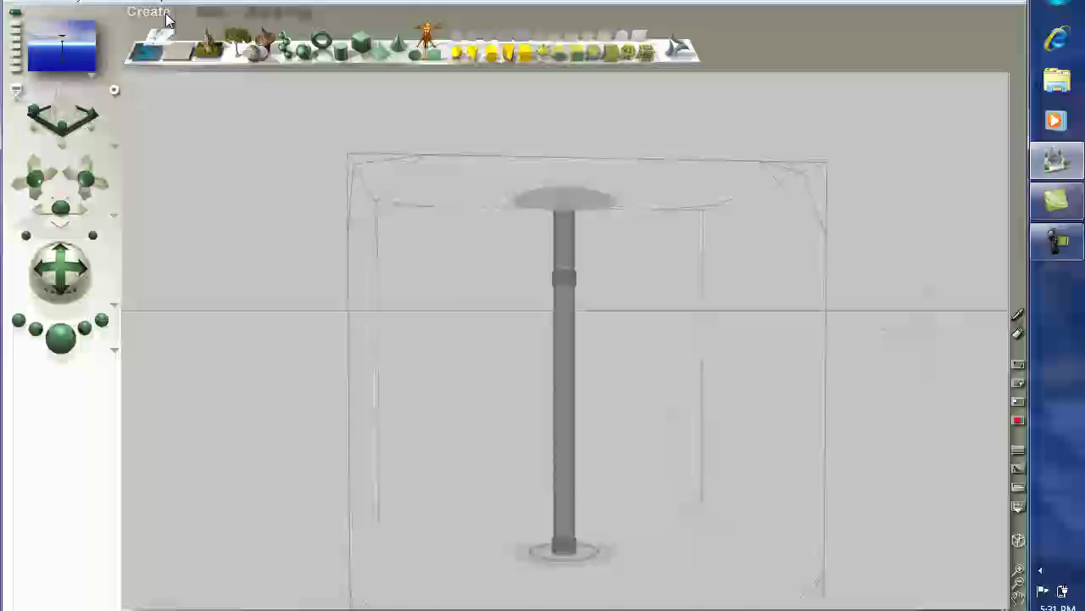
click(358, 43)
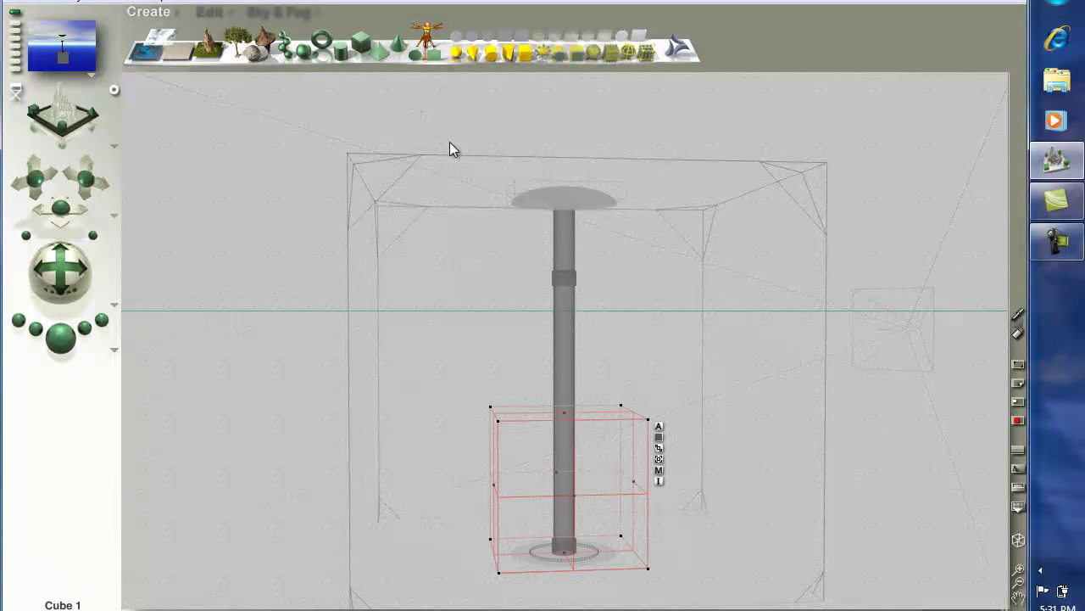
drag(61, 267, 61, 266)
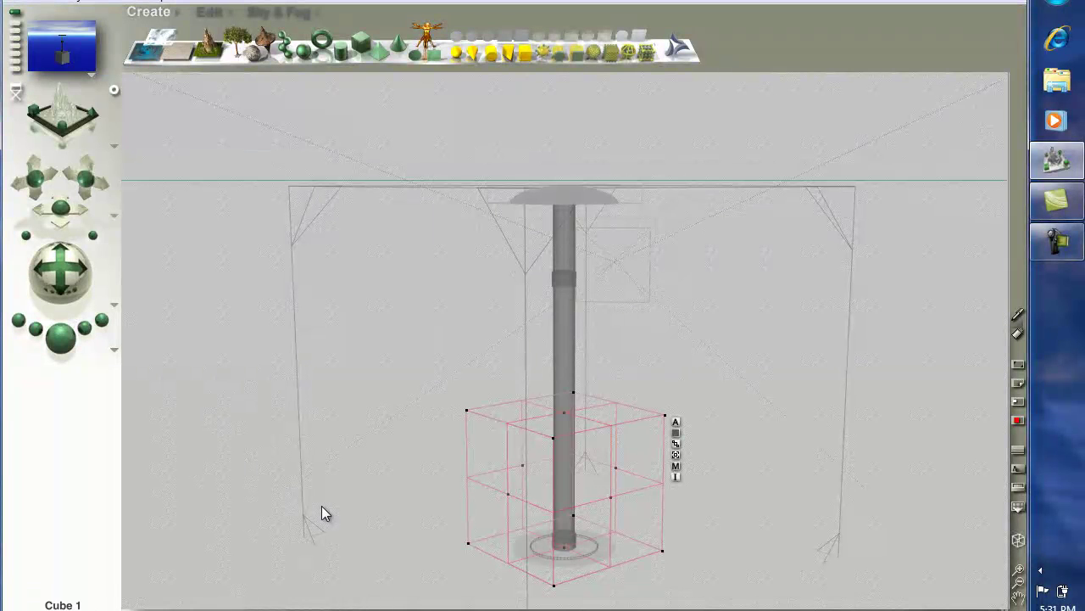
Step: Set the cube's Size X and Size Z to 0.5 to make a thin strut
click(676, 423)
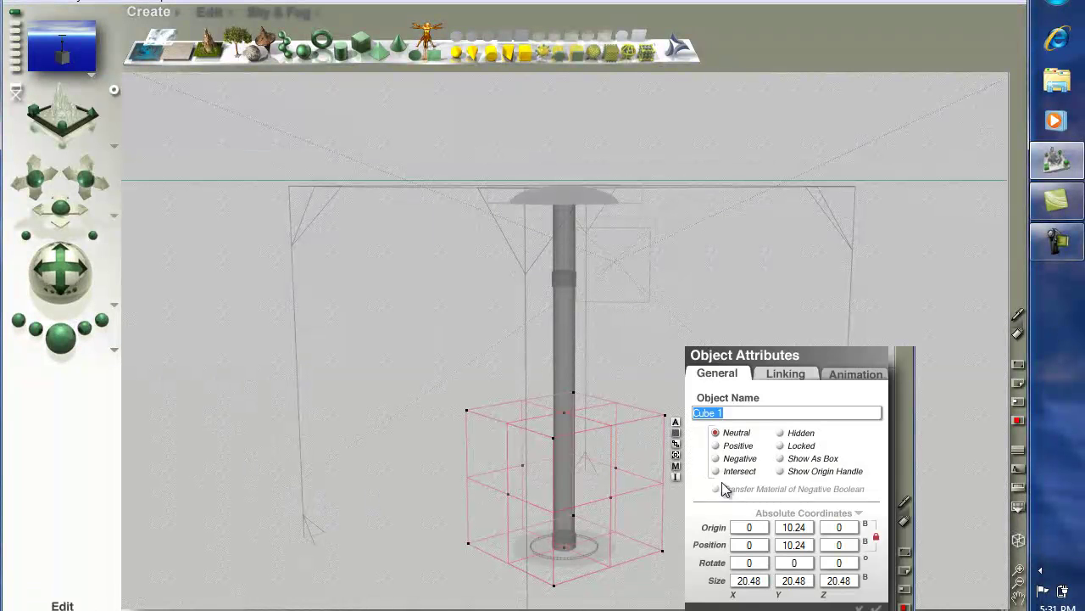
click(763, 580)
double_click(763, 580)
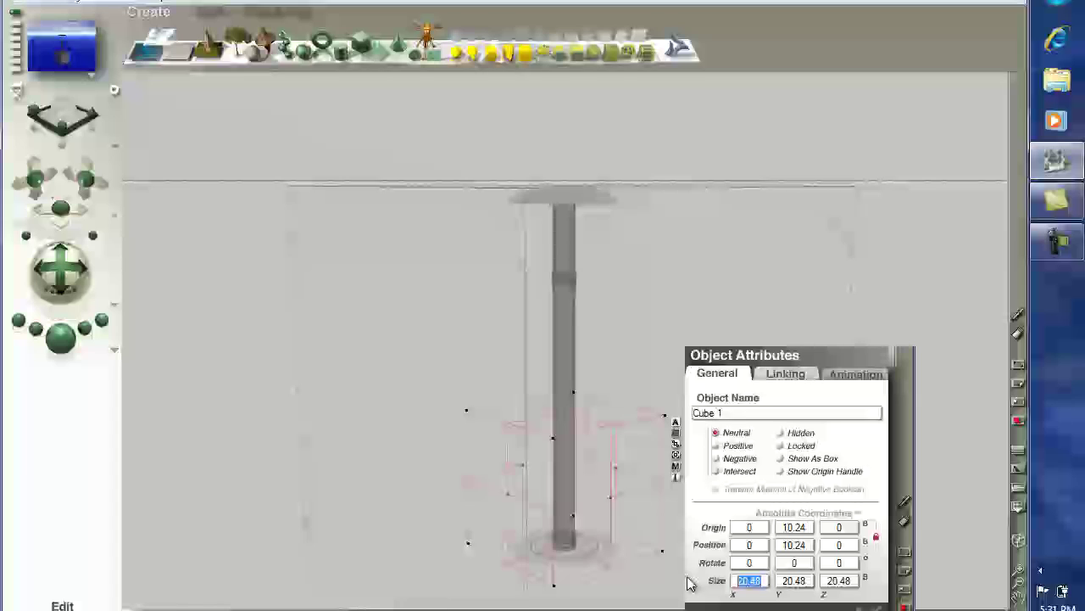
key(BackSpace)
key(Return)
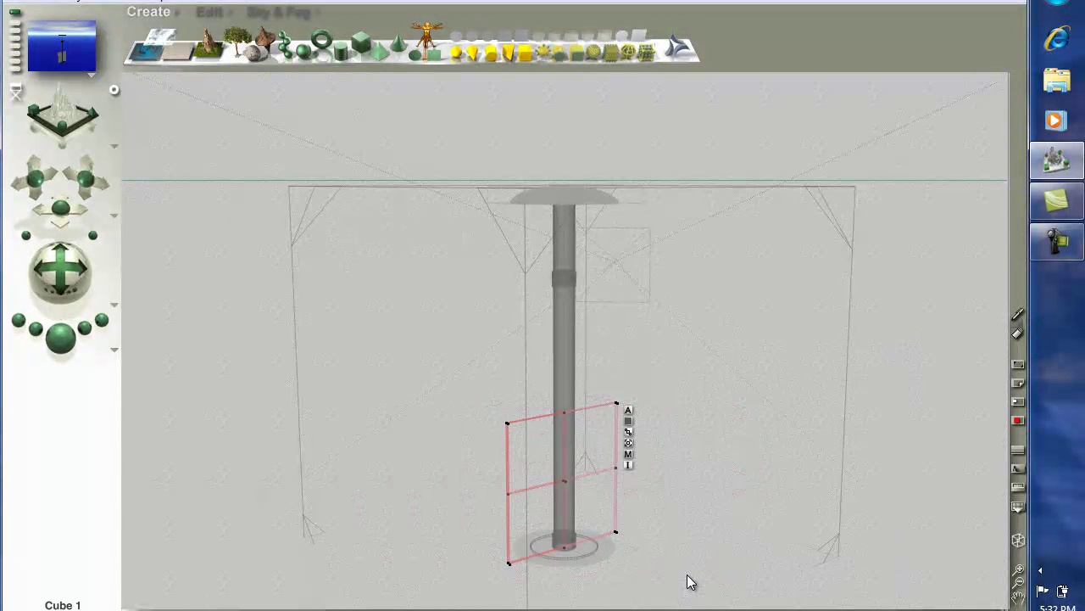
click(628, 411)
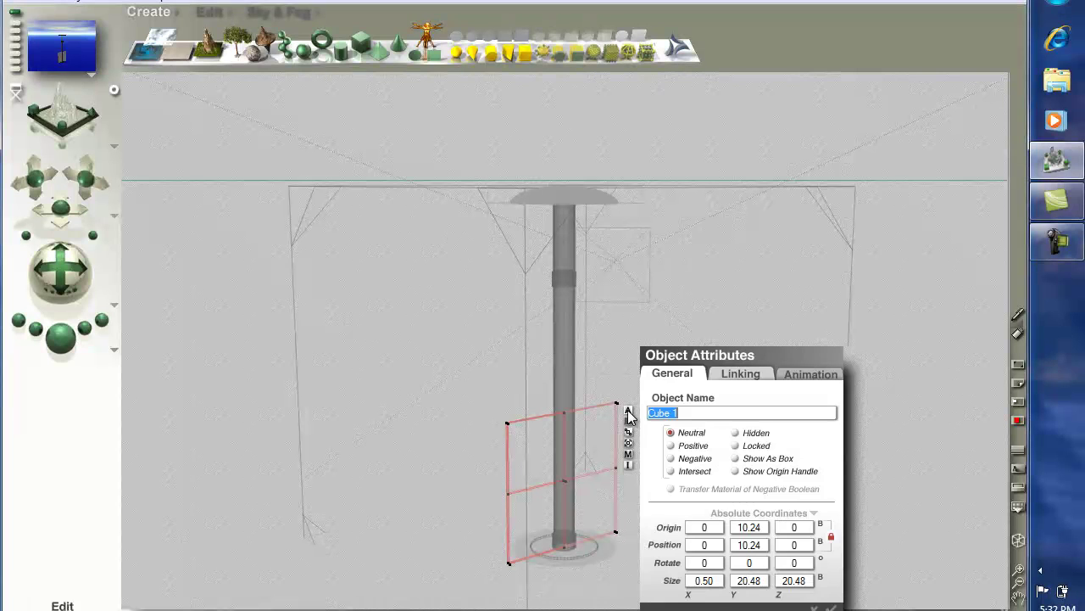
click(806, 581)
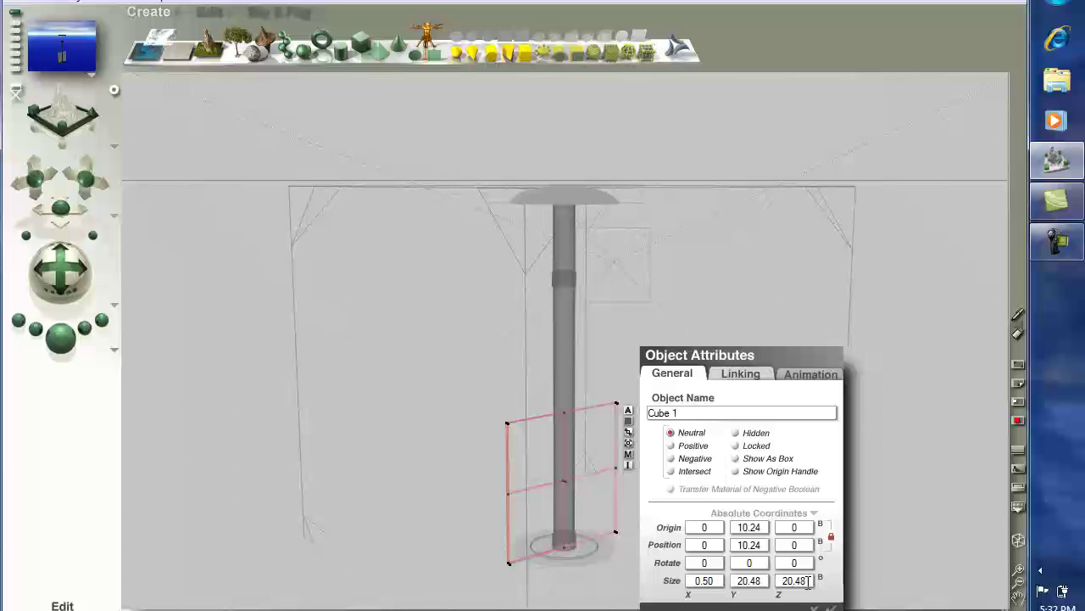
drag(806, 581, 752, 583)
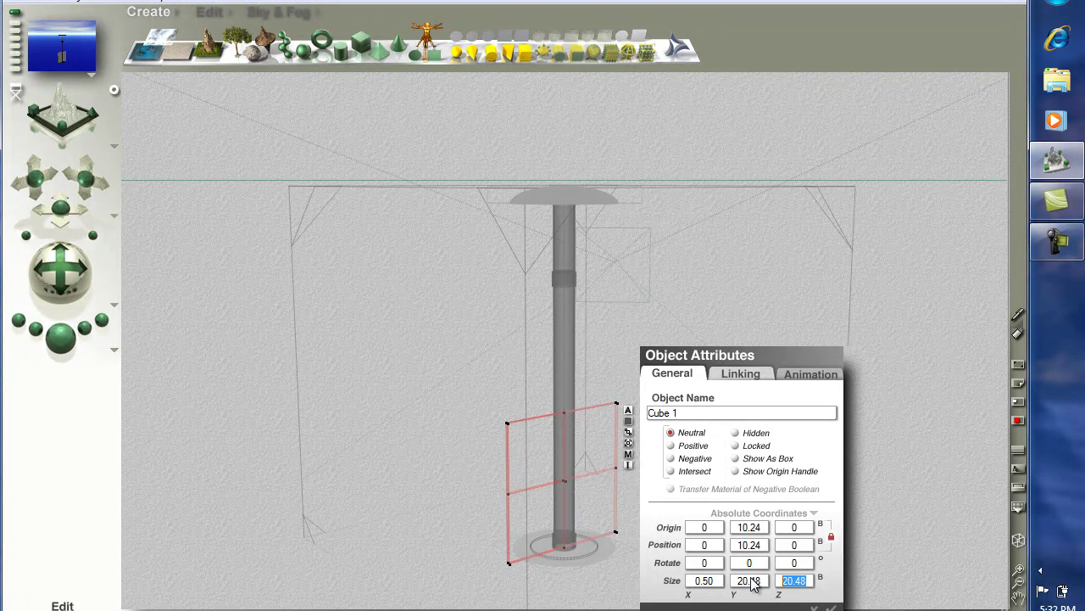
text(0.5)
key(Return)
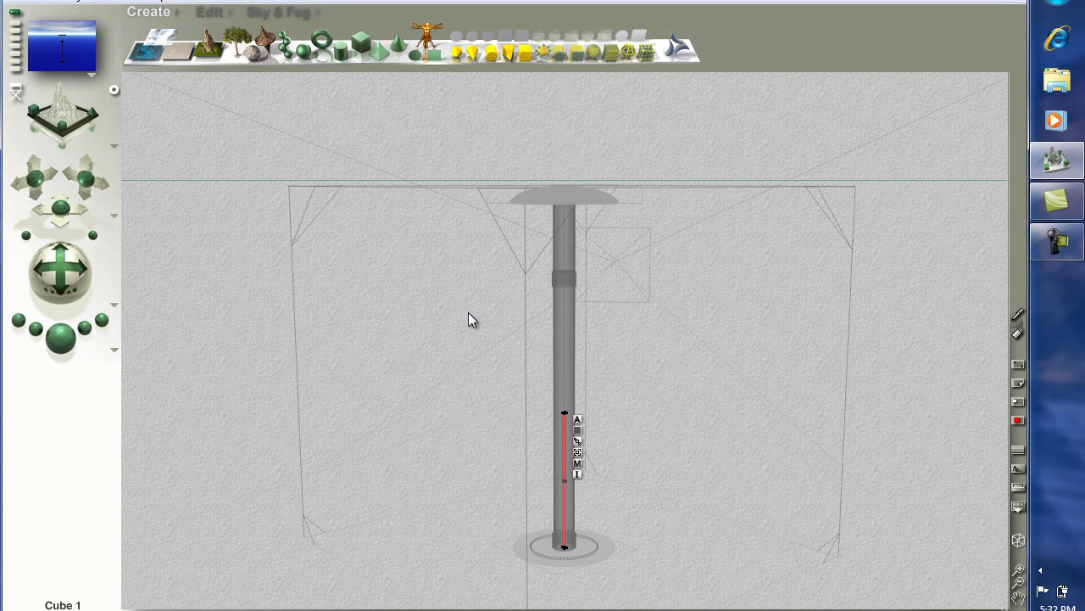
drag(60, 270, 61, 275)
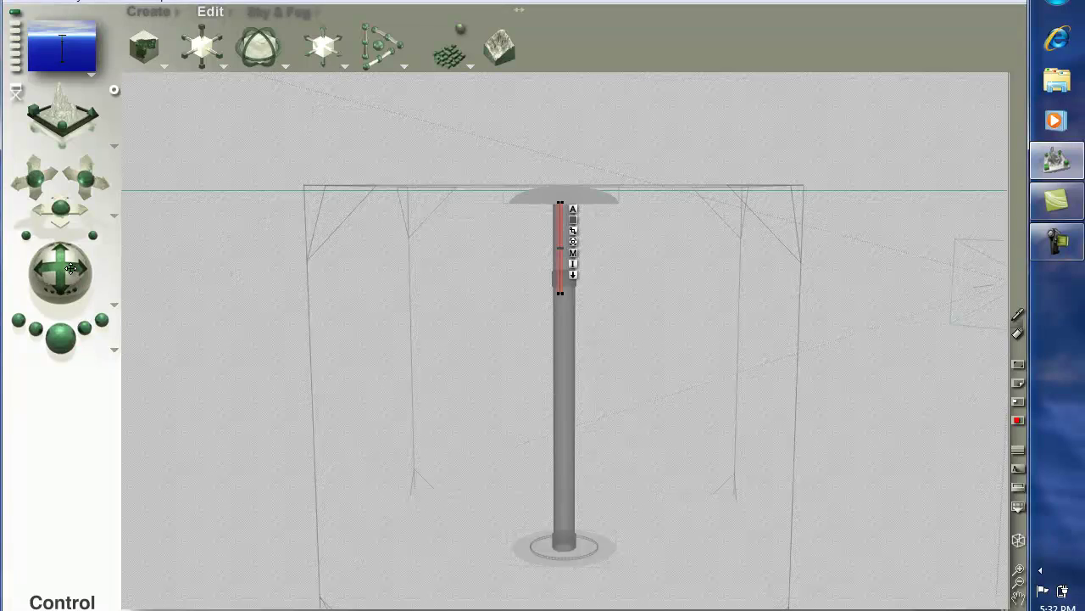
Step: Nudge Cube 1 left three times until it hugs the pole beneath the domed top
mouse_move(71, 270)
mouse_down()
mouse_move(82, 267)
mouse_move(67, 269)
mouse_up()
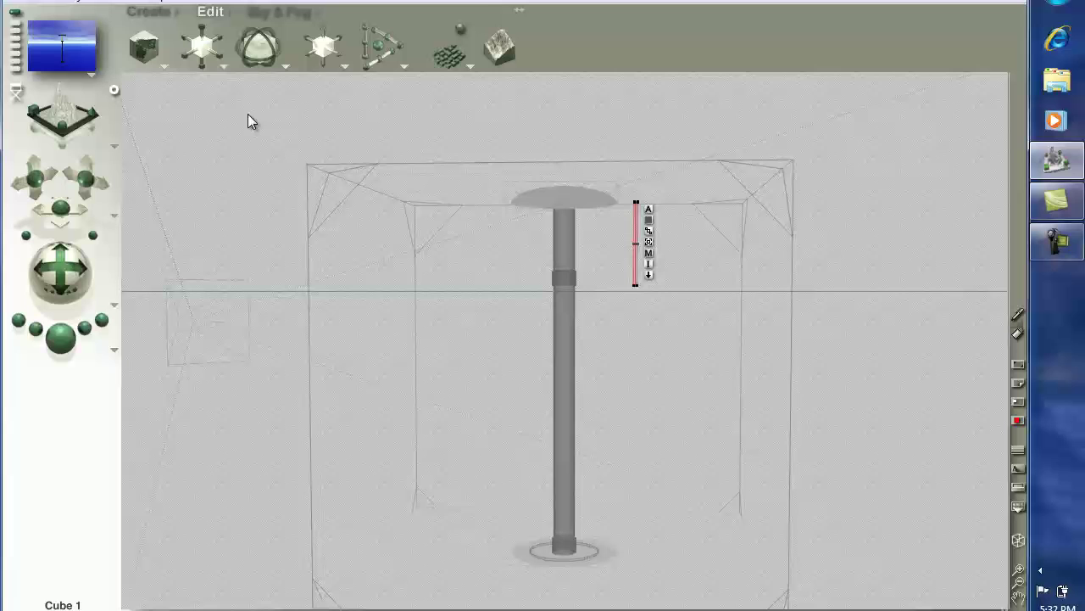
key(Left)
key(Left)
key(Left)
key(Left)
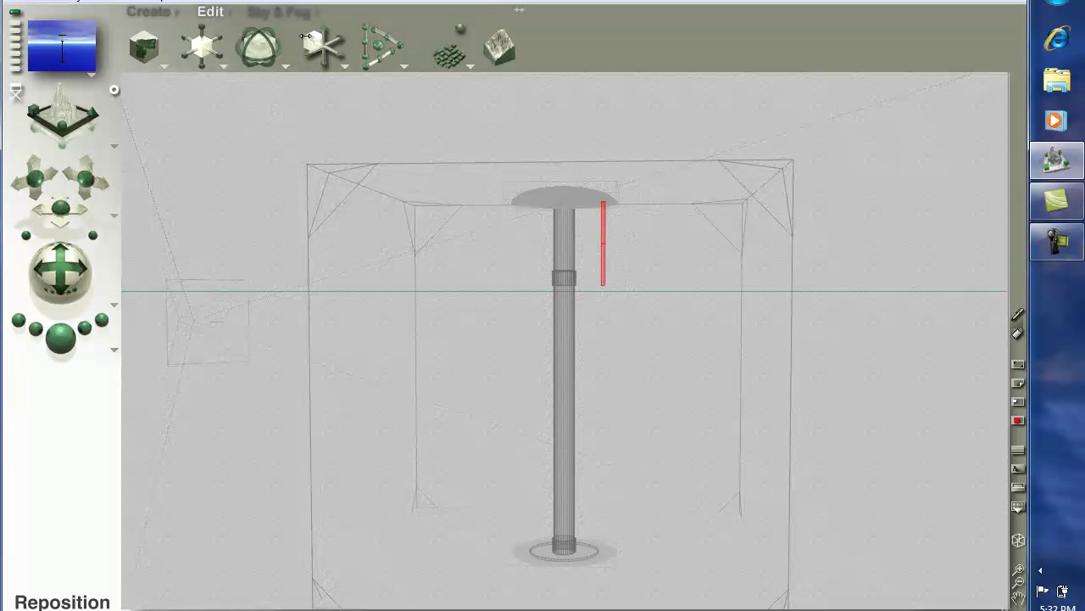
key(Left)
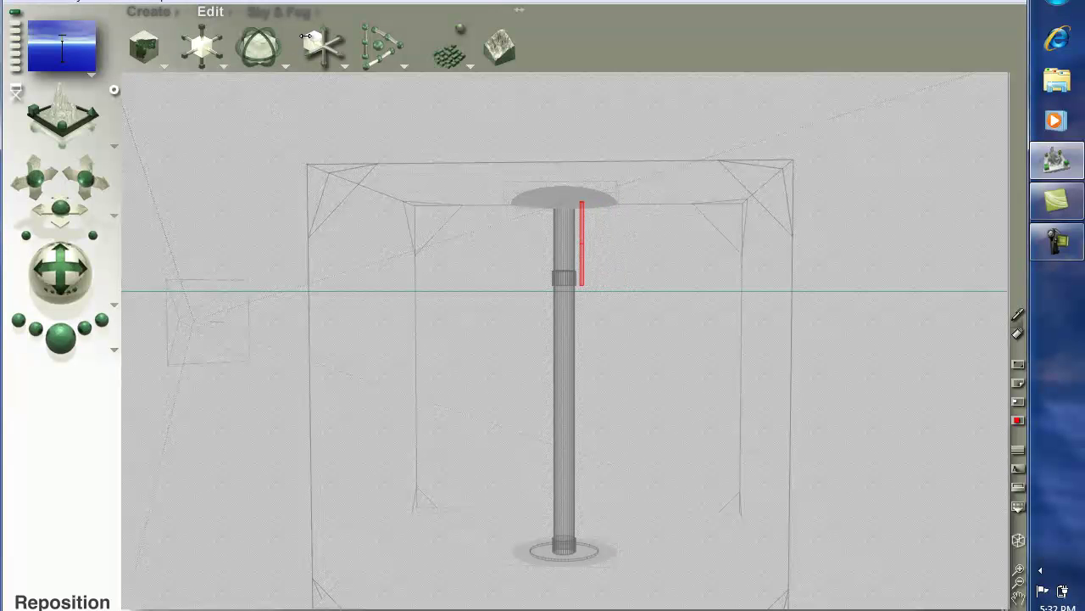
key(Left)
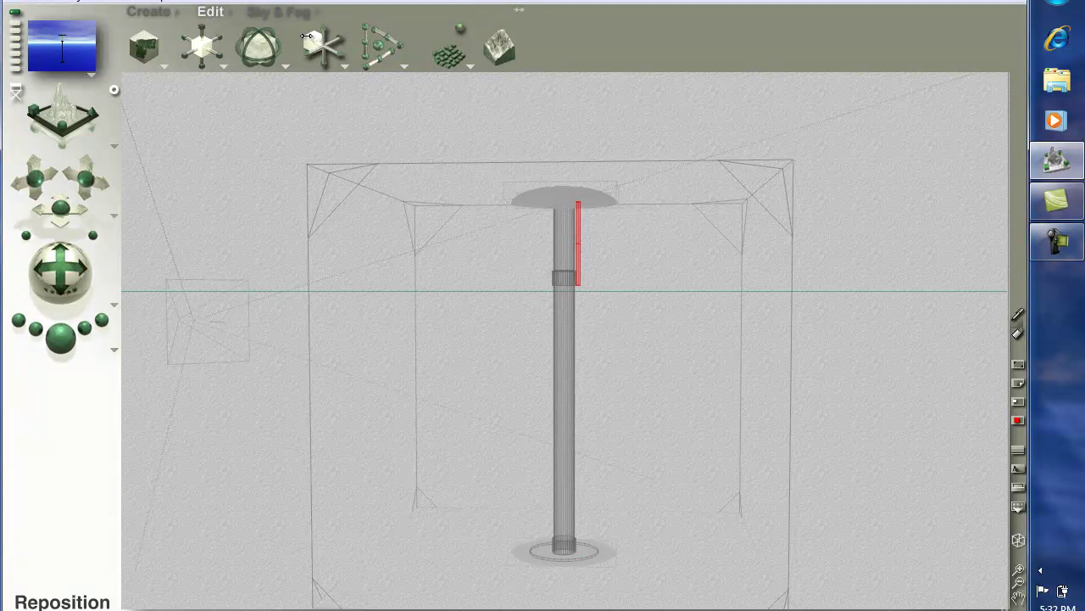